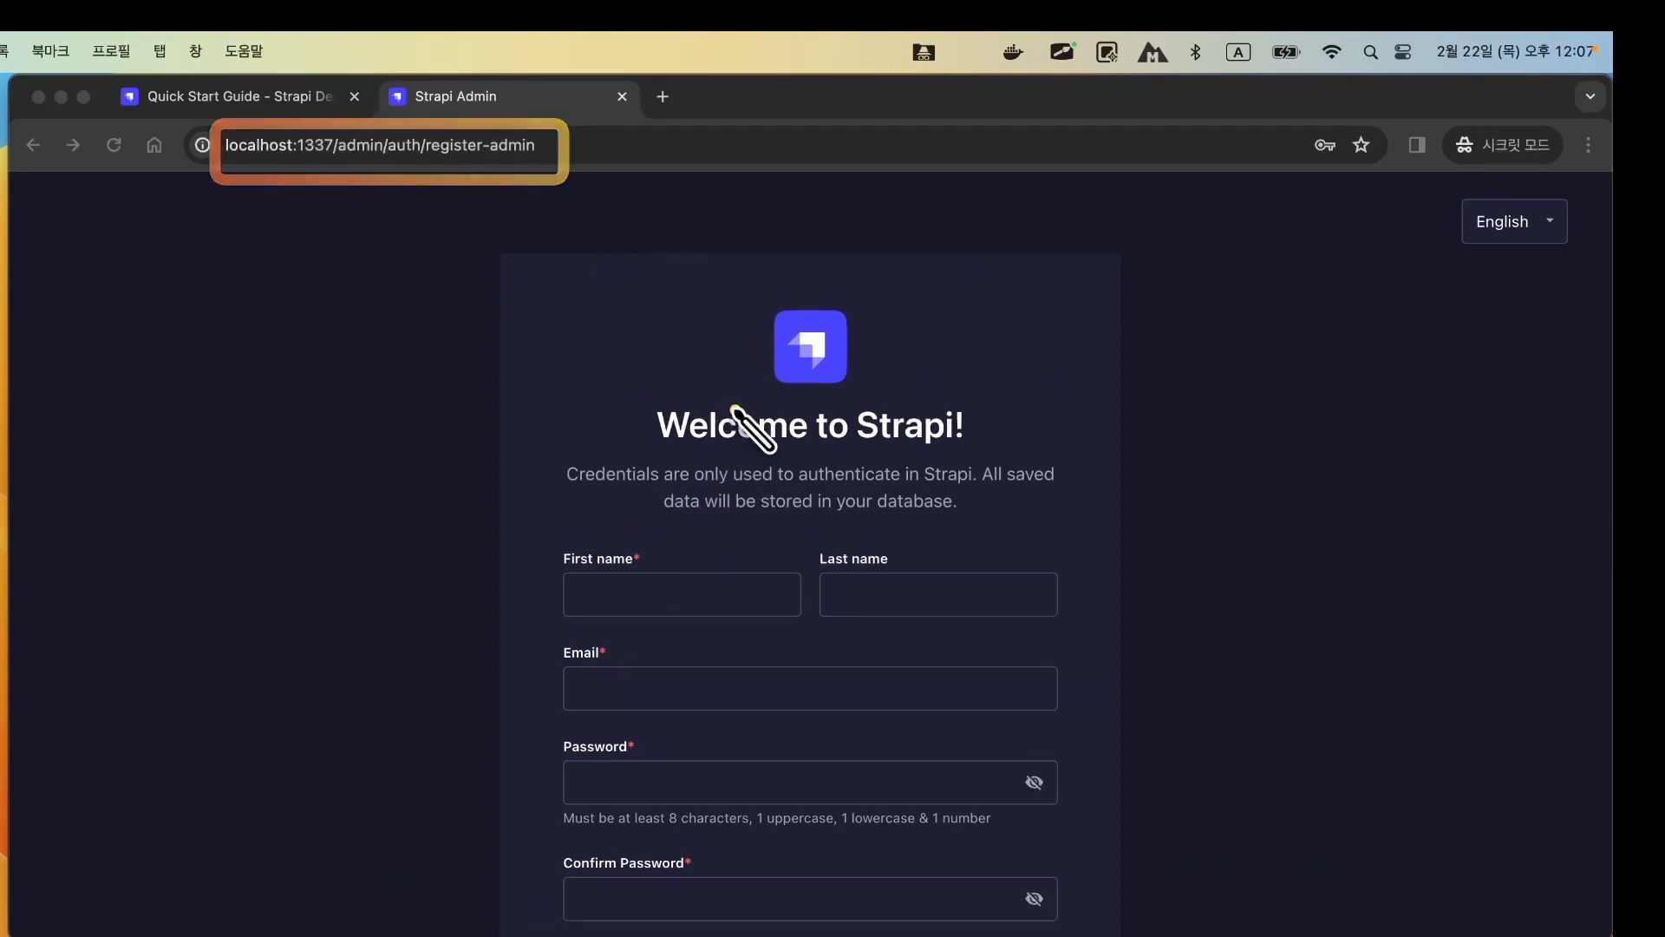
Register the first Strapi administrator with the first name, email, password and password confirmation, then submit the form.
left_click_drag(597, 348, 991, 476)
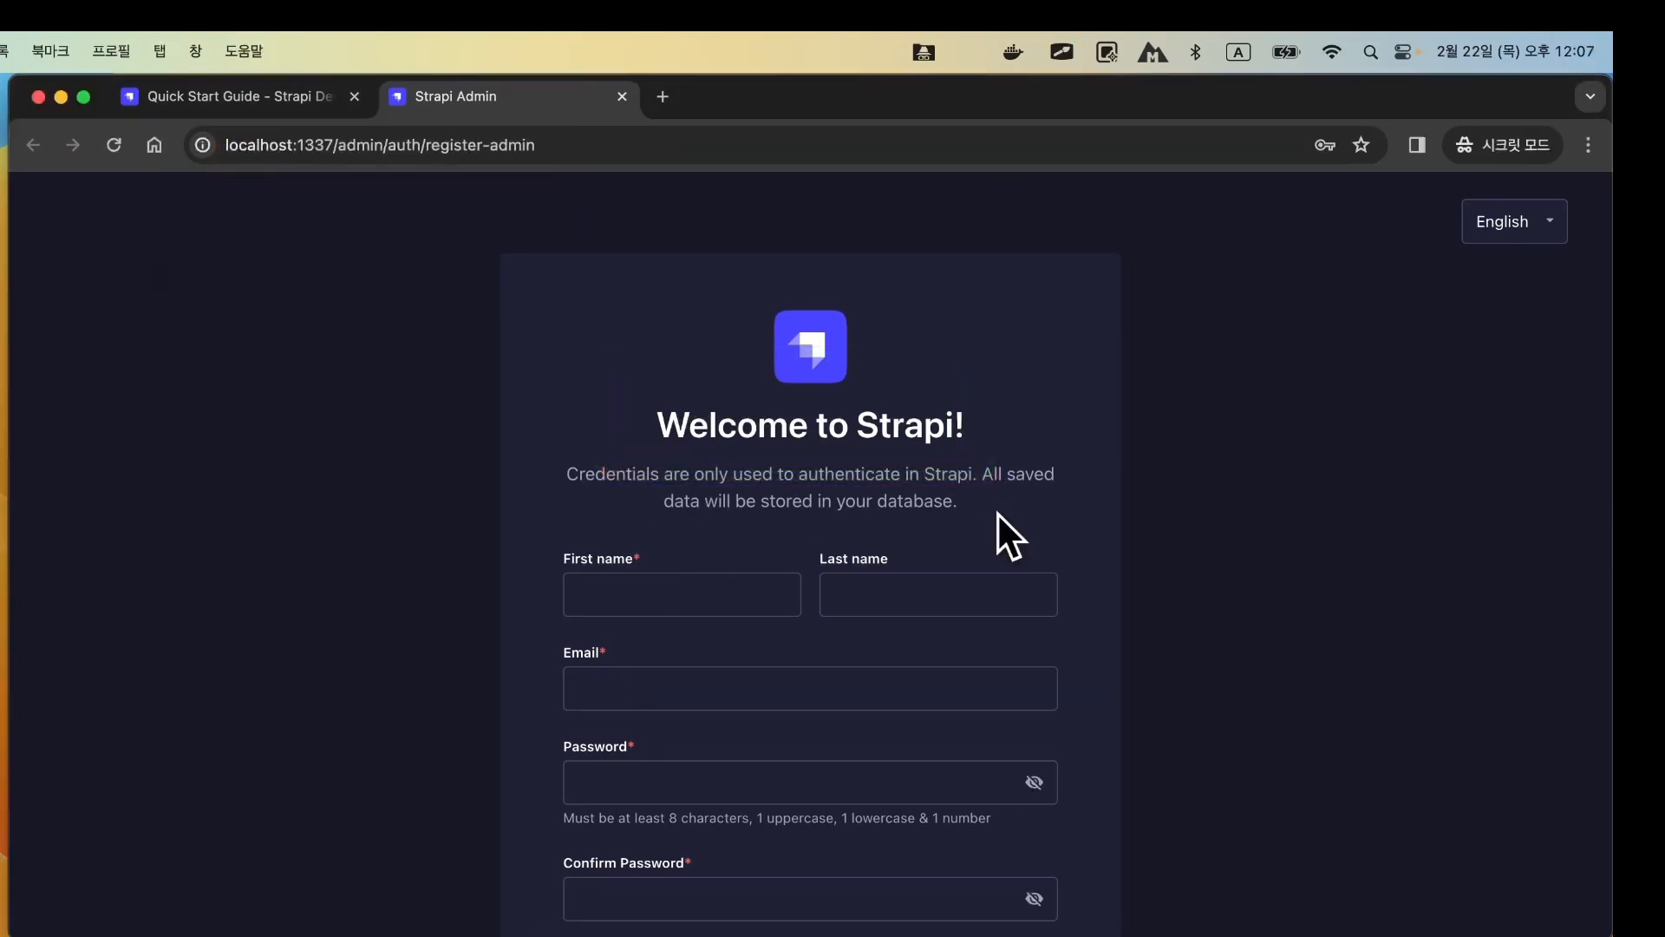
scroll(997, 514, "down", 4)
scroll(998, 513, "up", 3)
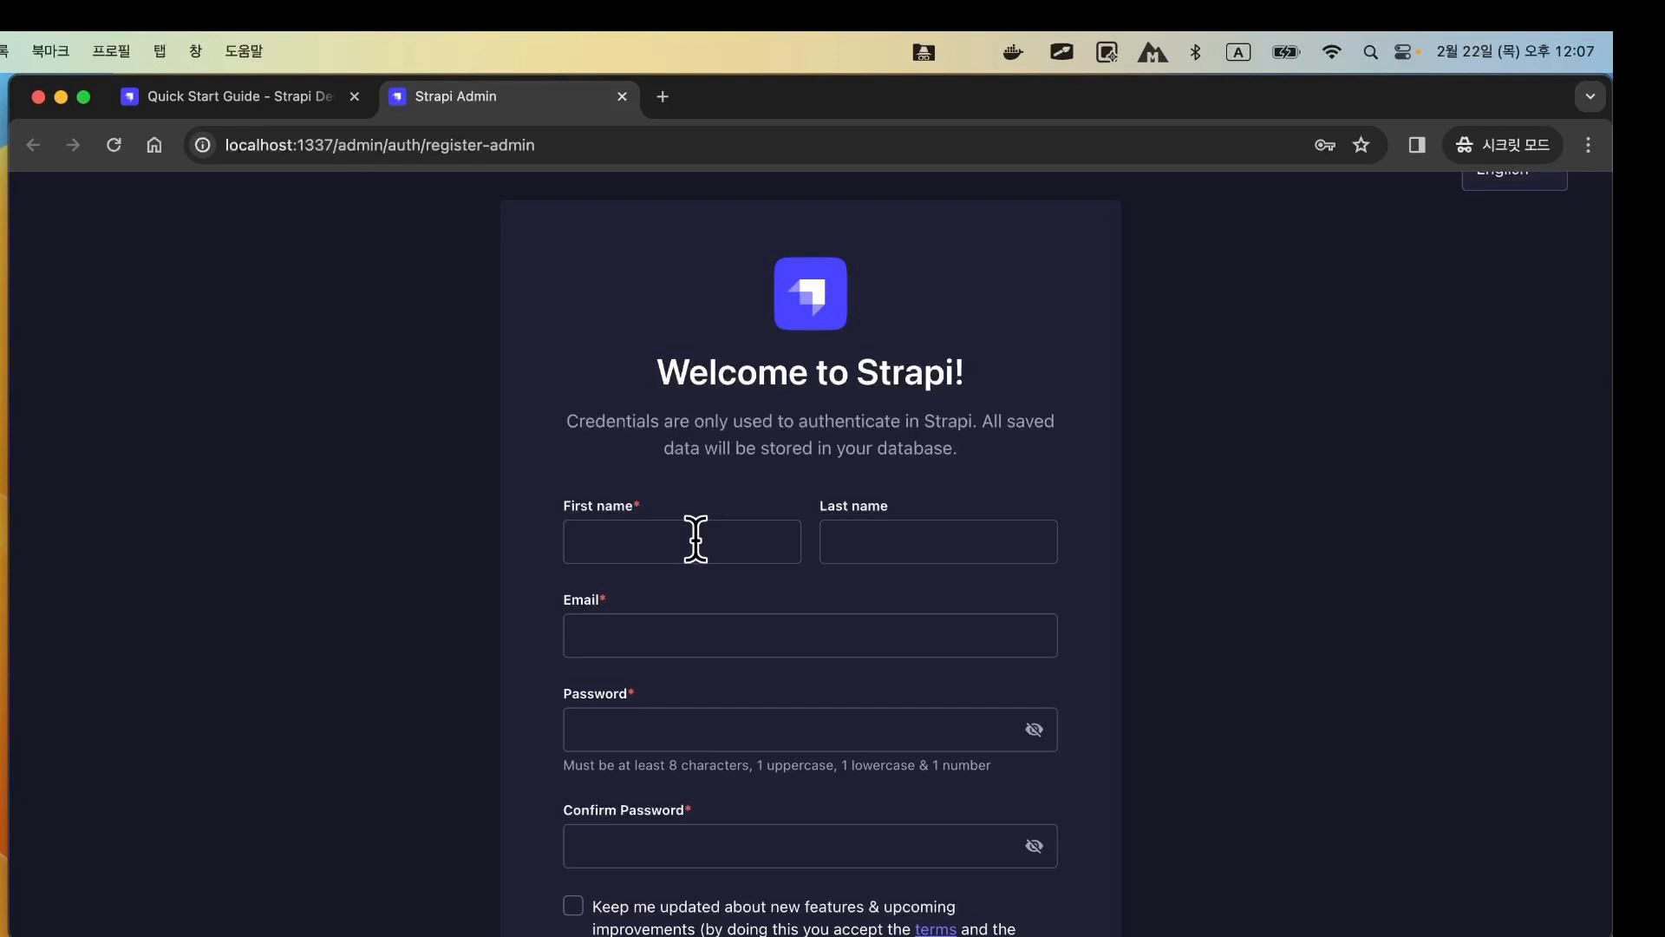
left_click(696, 540)
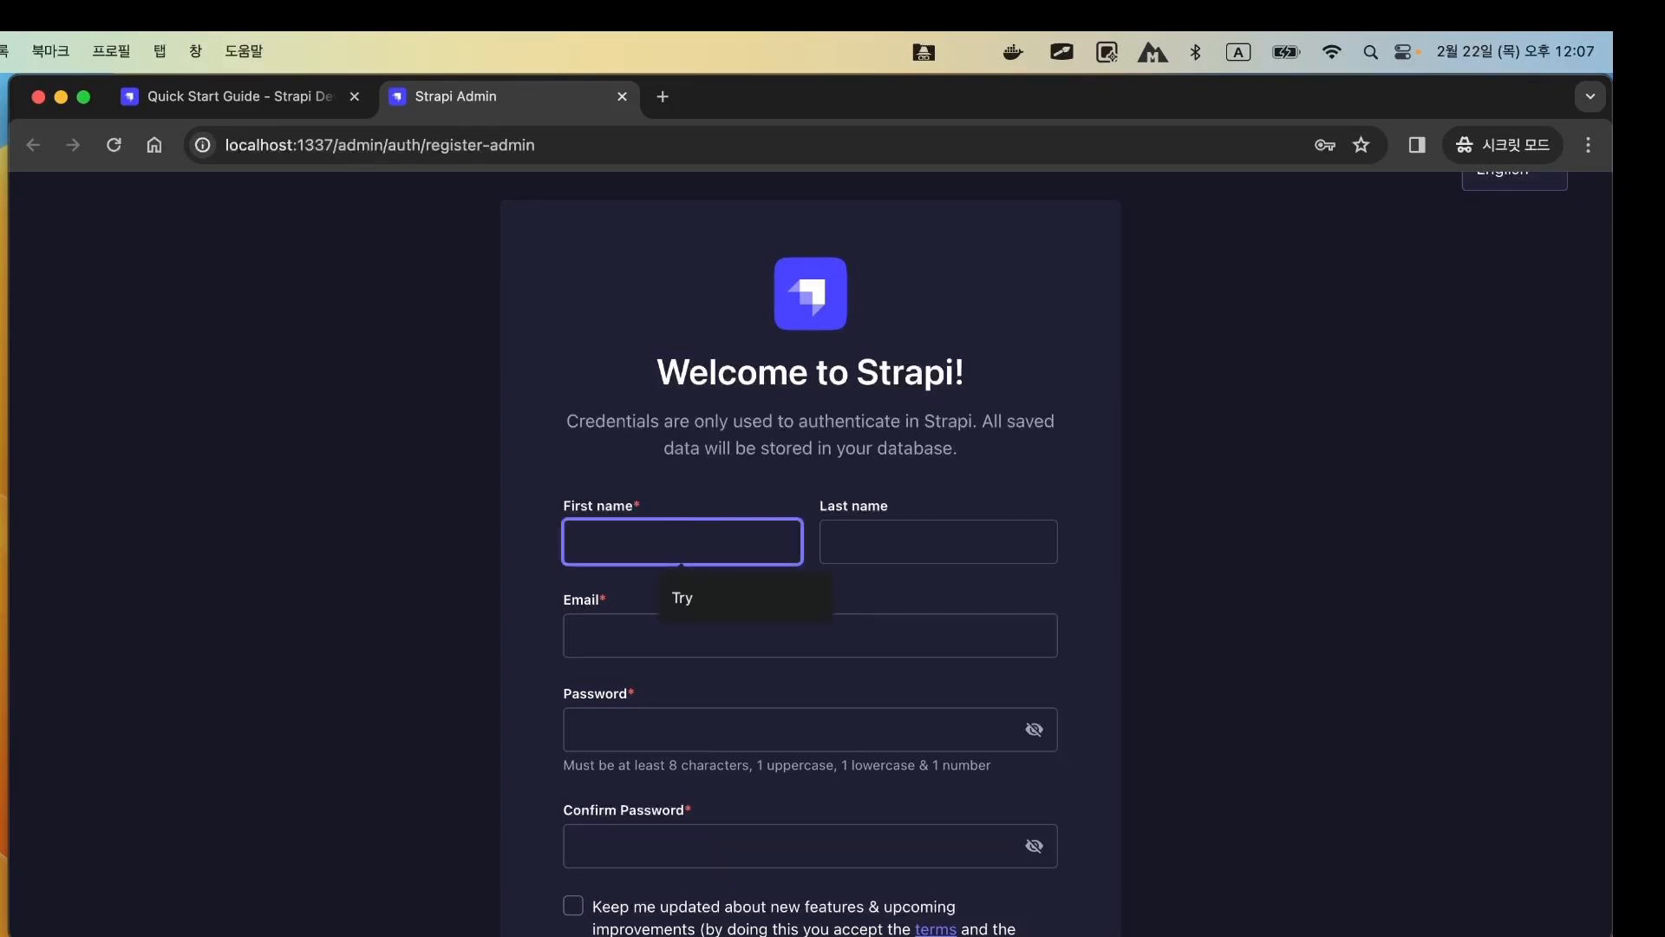
type("Tera")
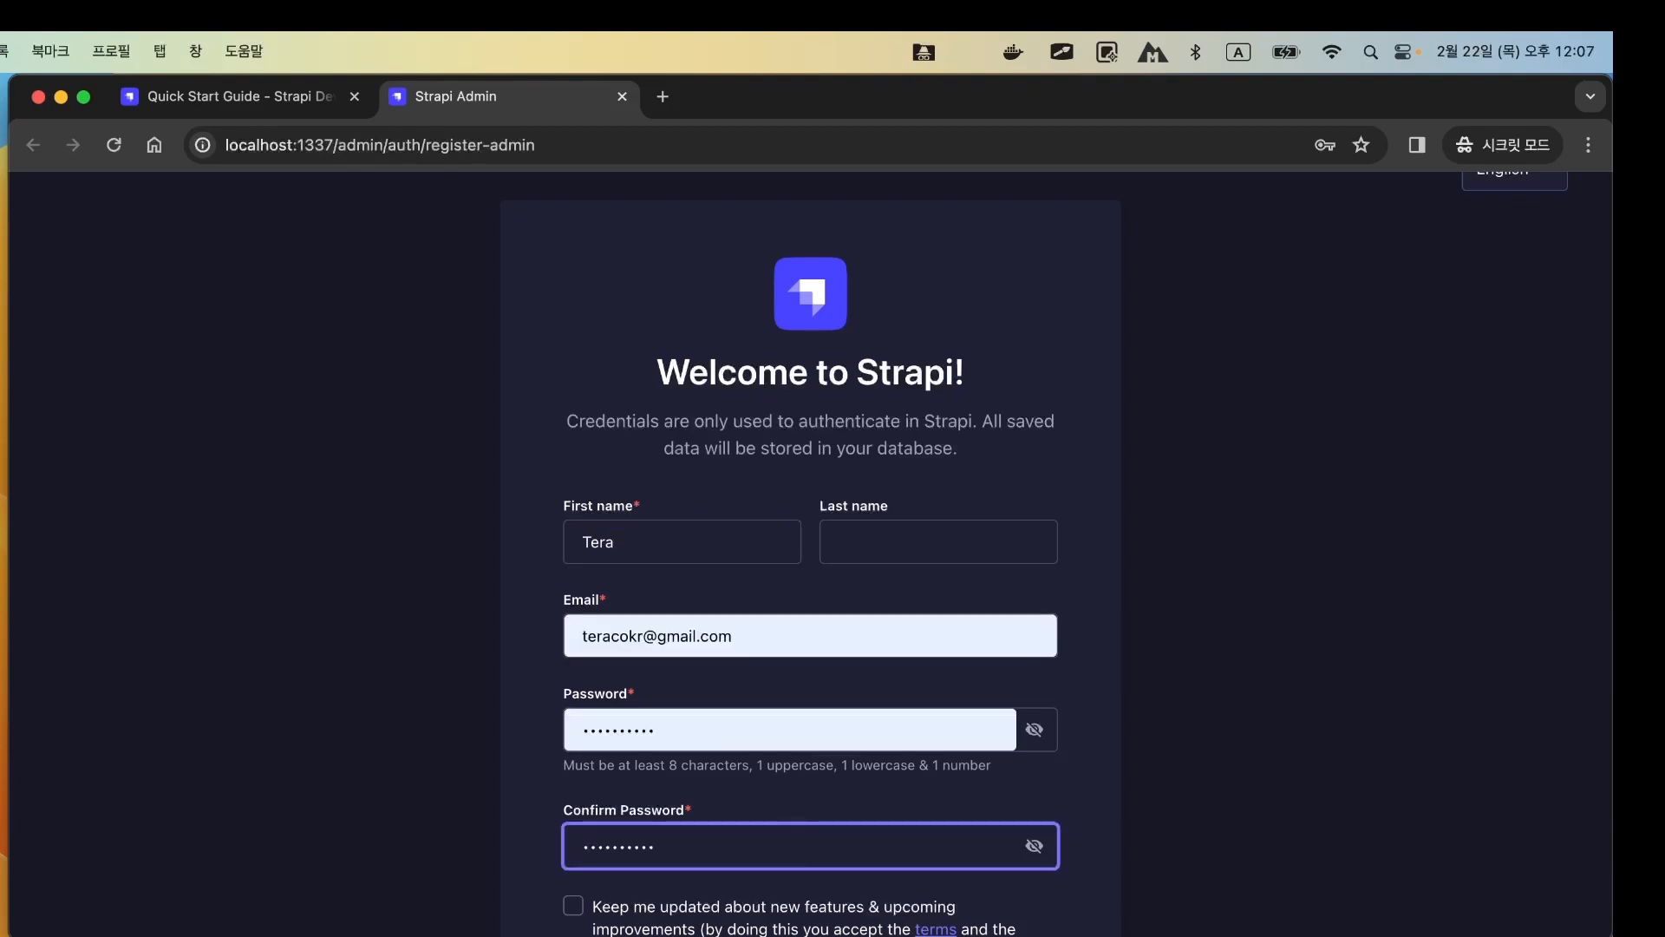
scroll(787, 808, "down", 1)
scroll(787, 808, "down", 2)
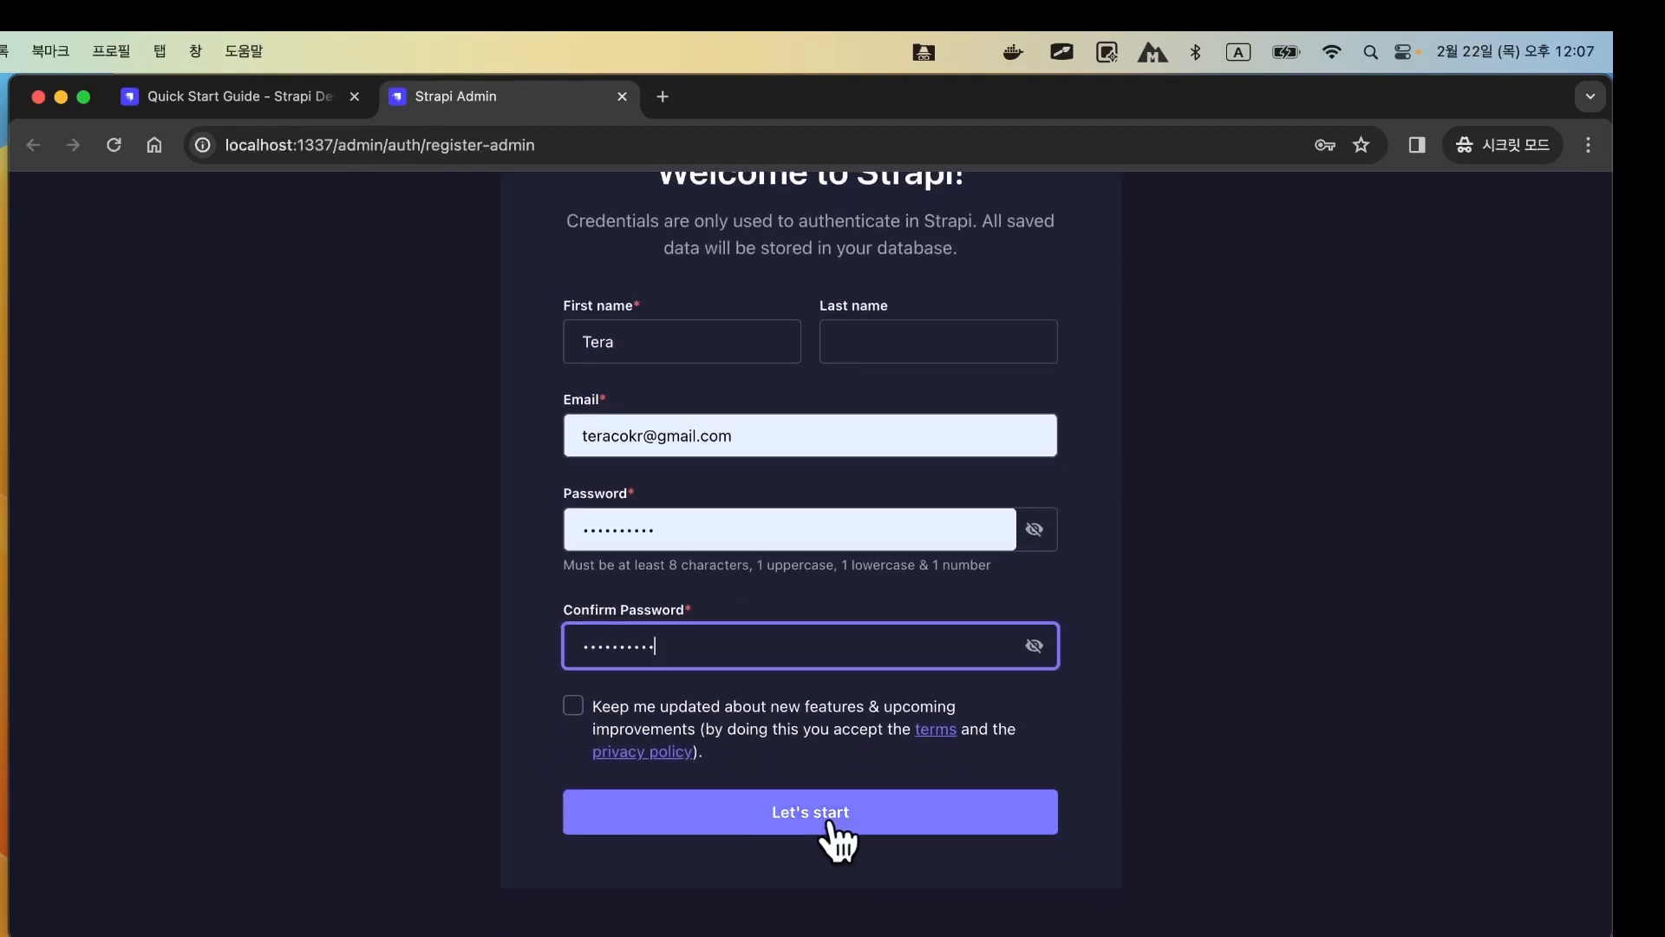
left_click(829, 823)
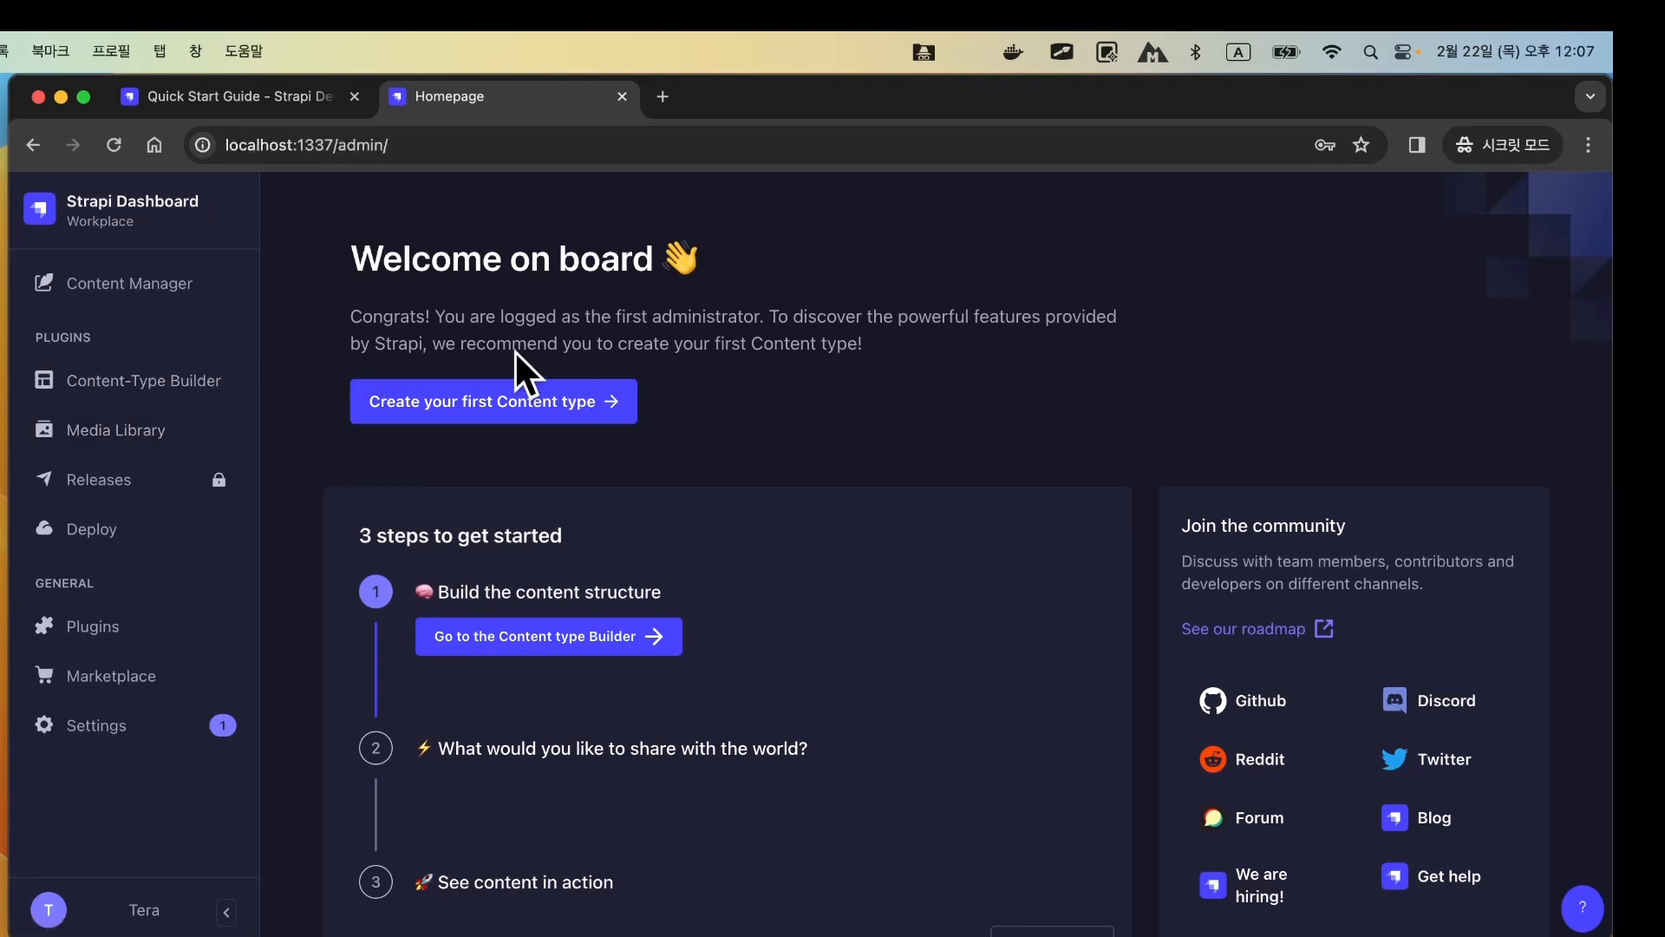
View the User collection's entries in the Content Manager and its field structure in the Content-Type Builder.
left_click(174, 295)
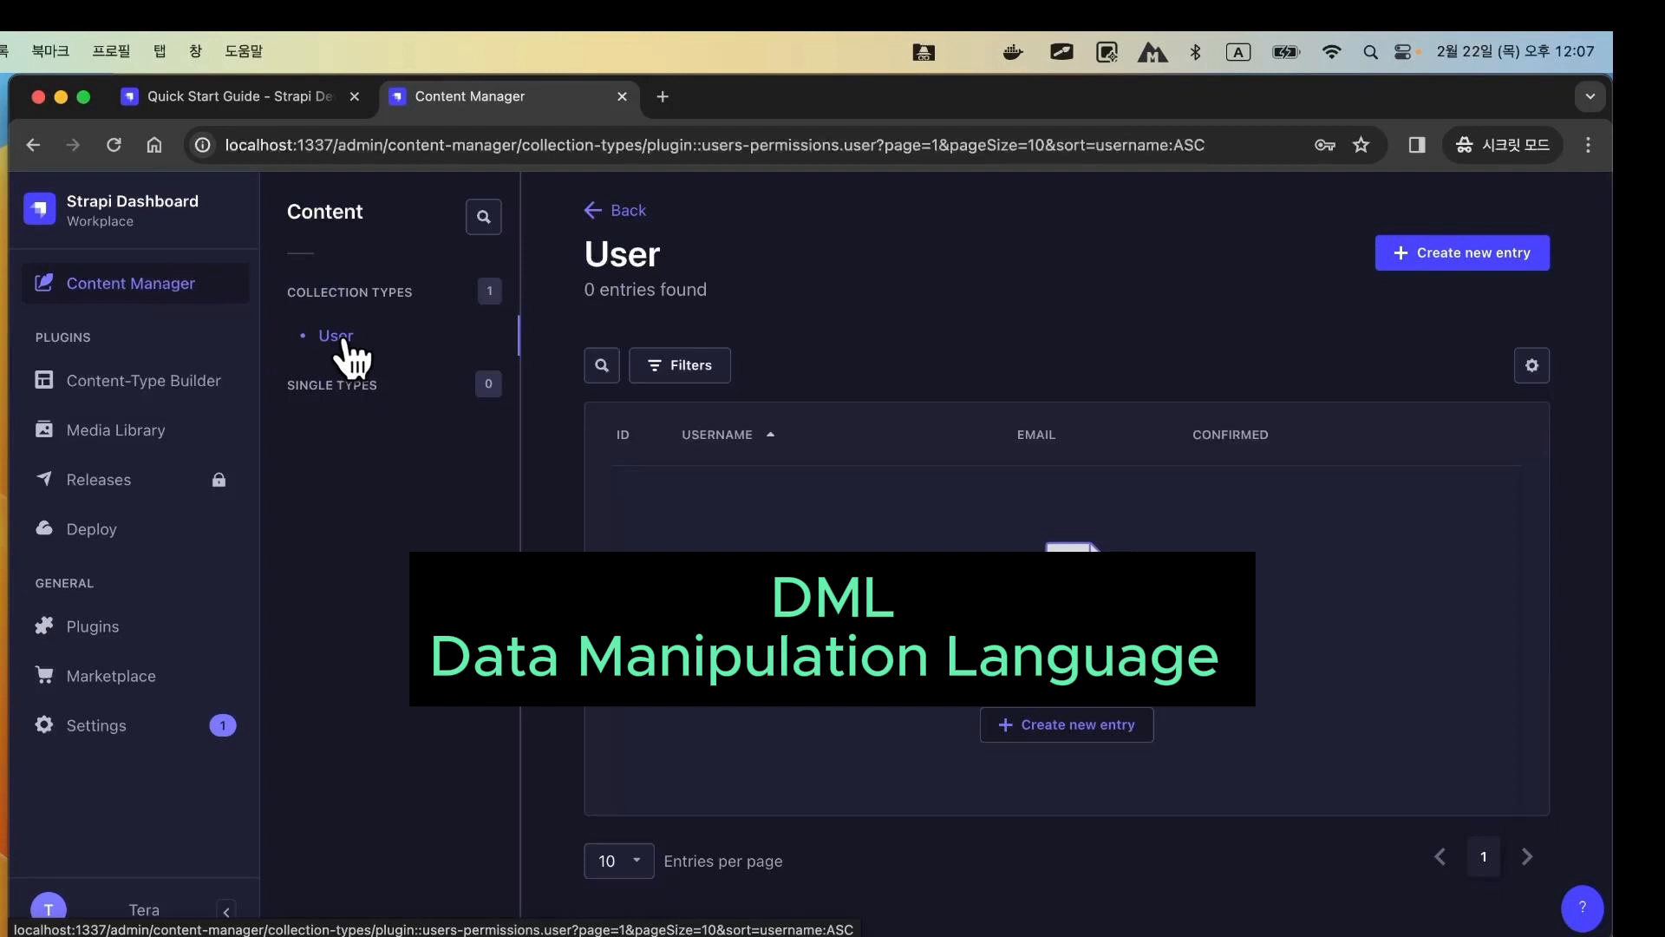
left_click(192, 396)
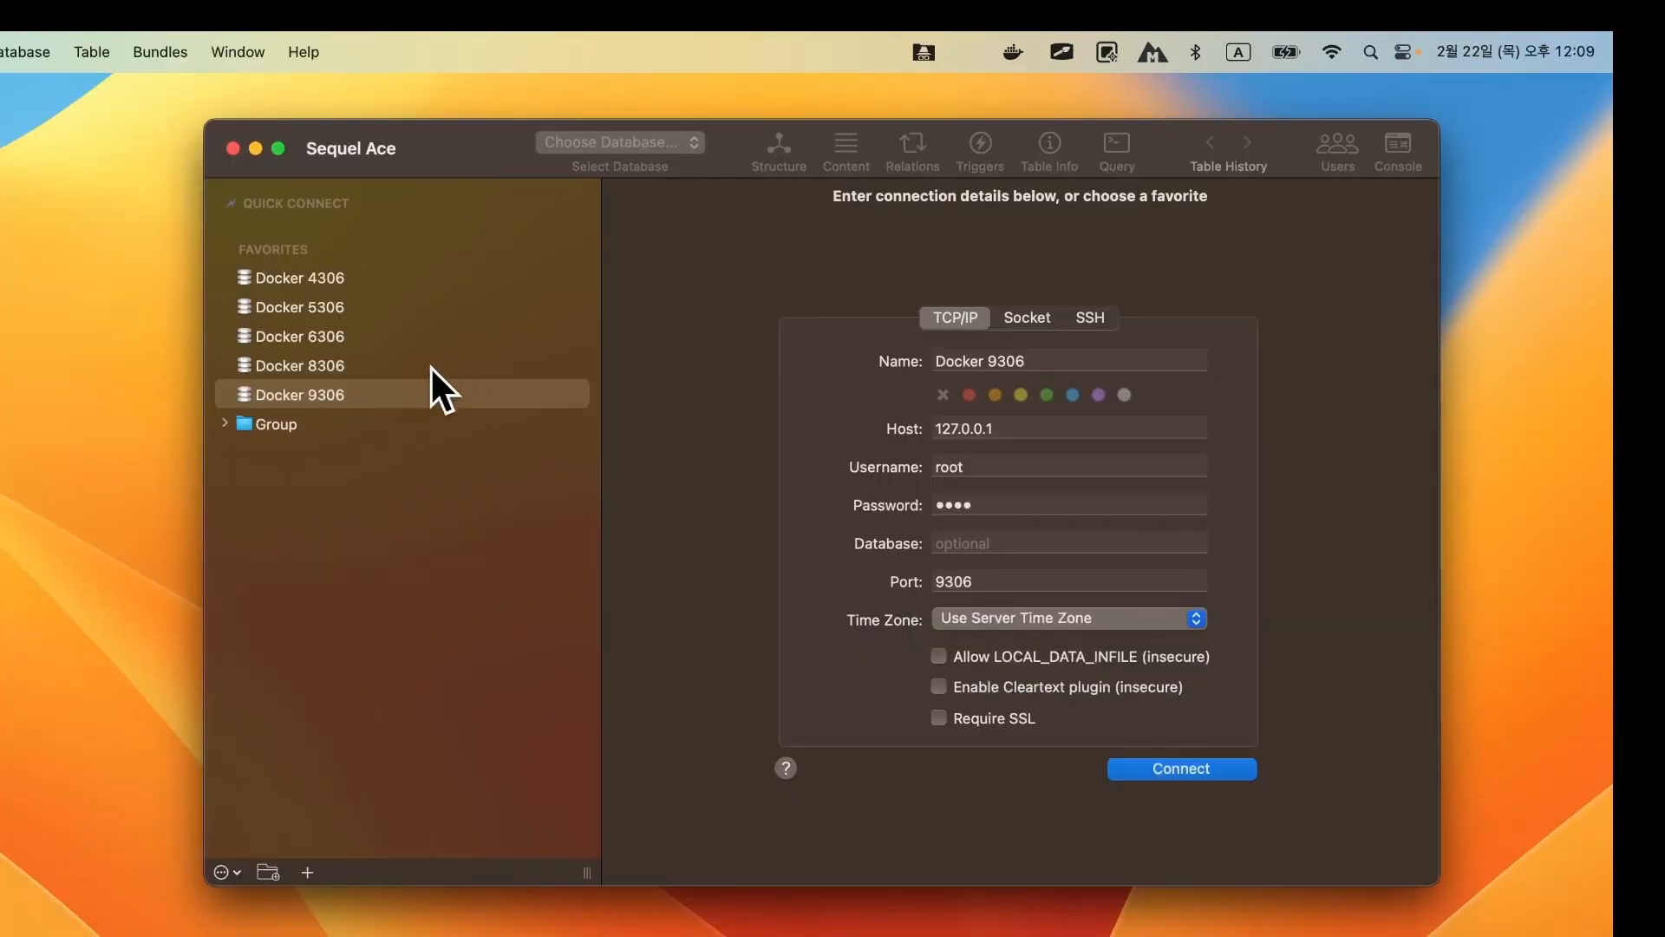
In Sequel Ace, connect to the Docker 9306 favorite and select the my_backend database.
left_click(372, 397)
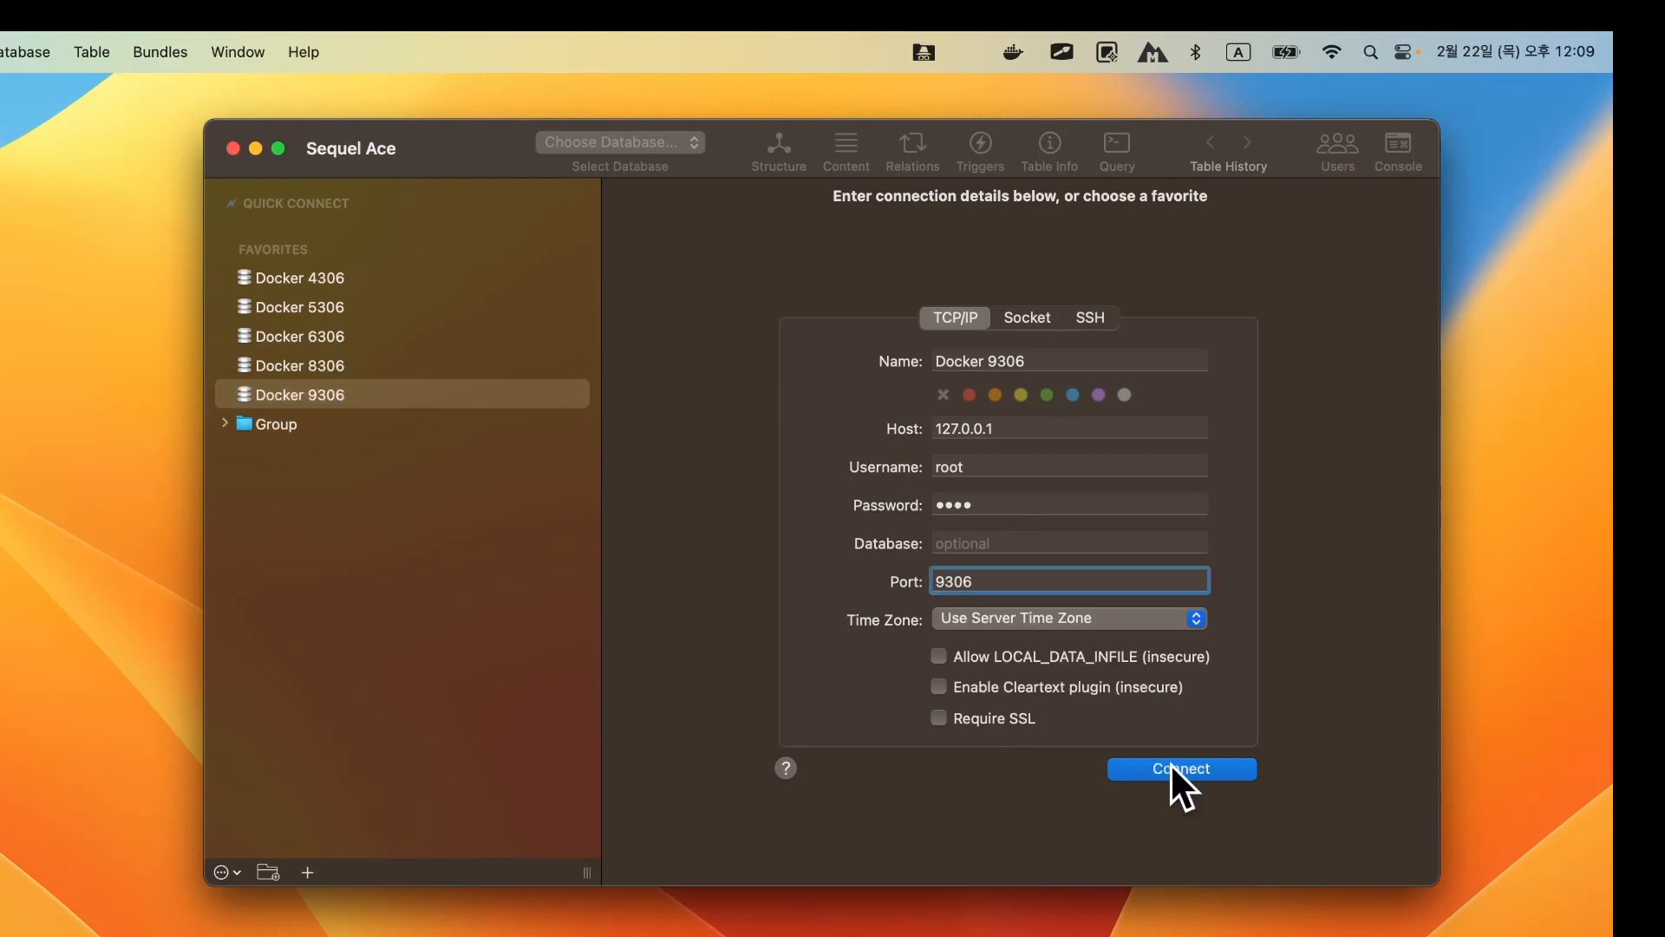
left_click(1169, 767)
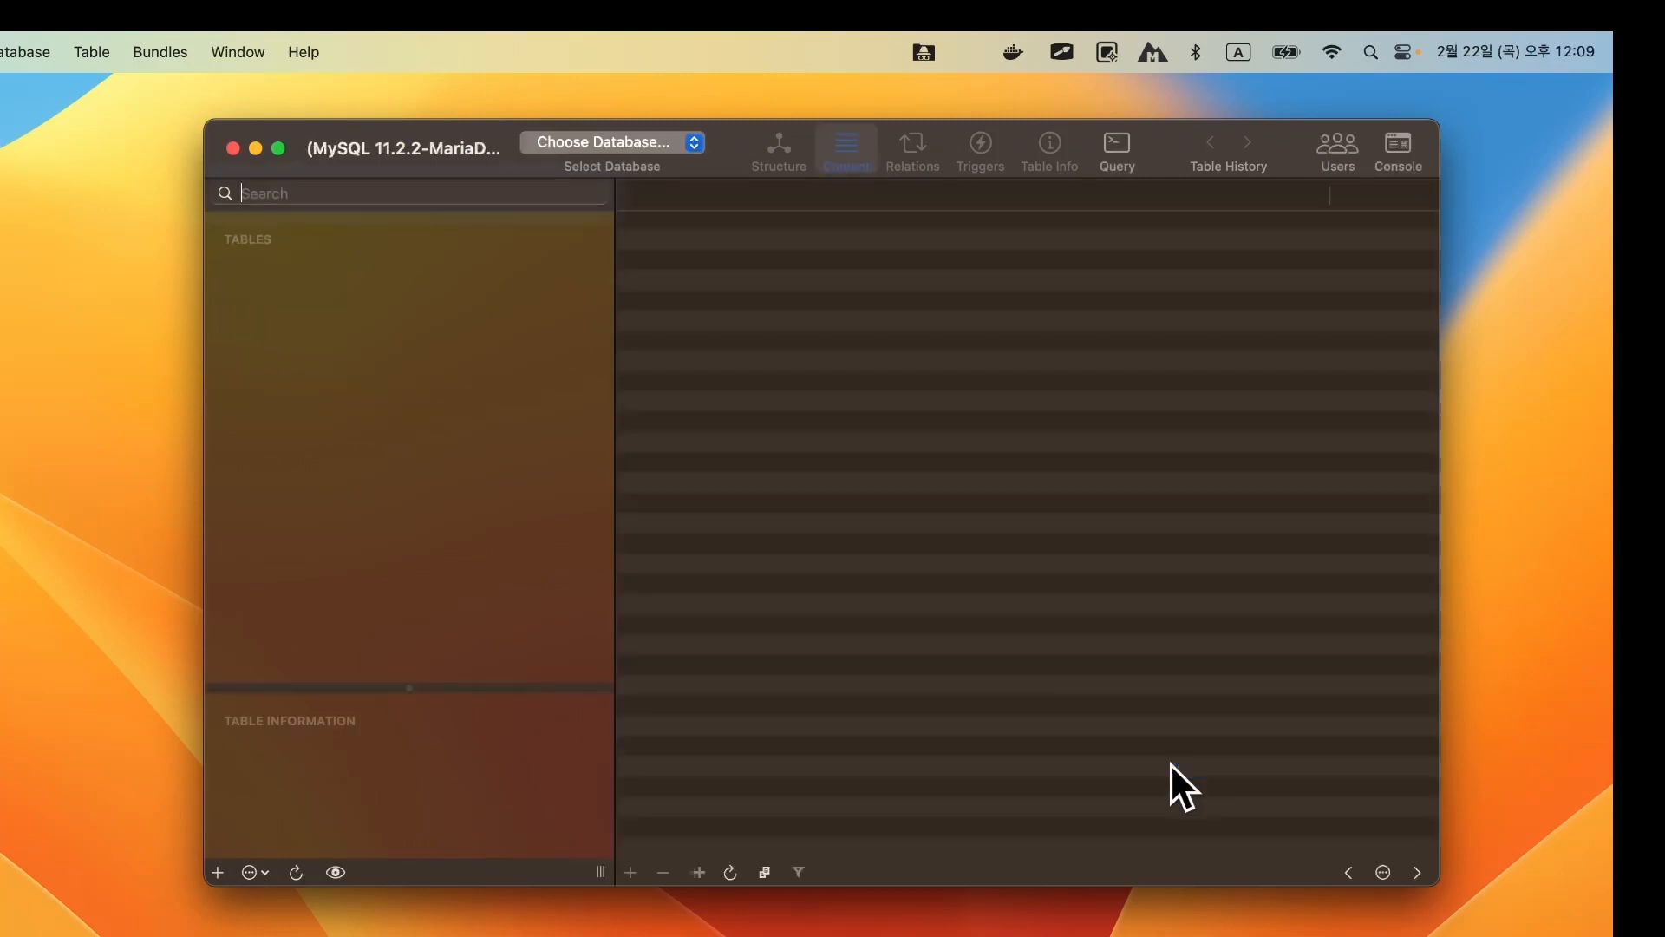
left_click(575, 142)
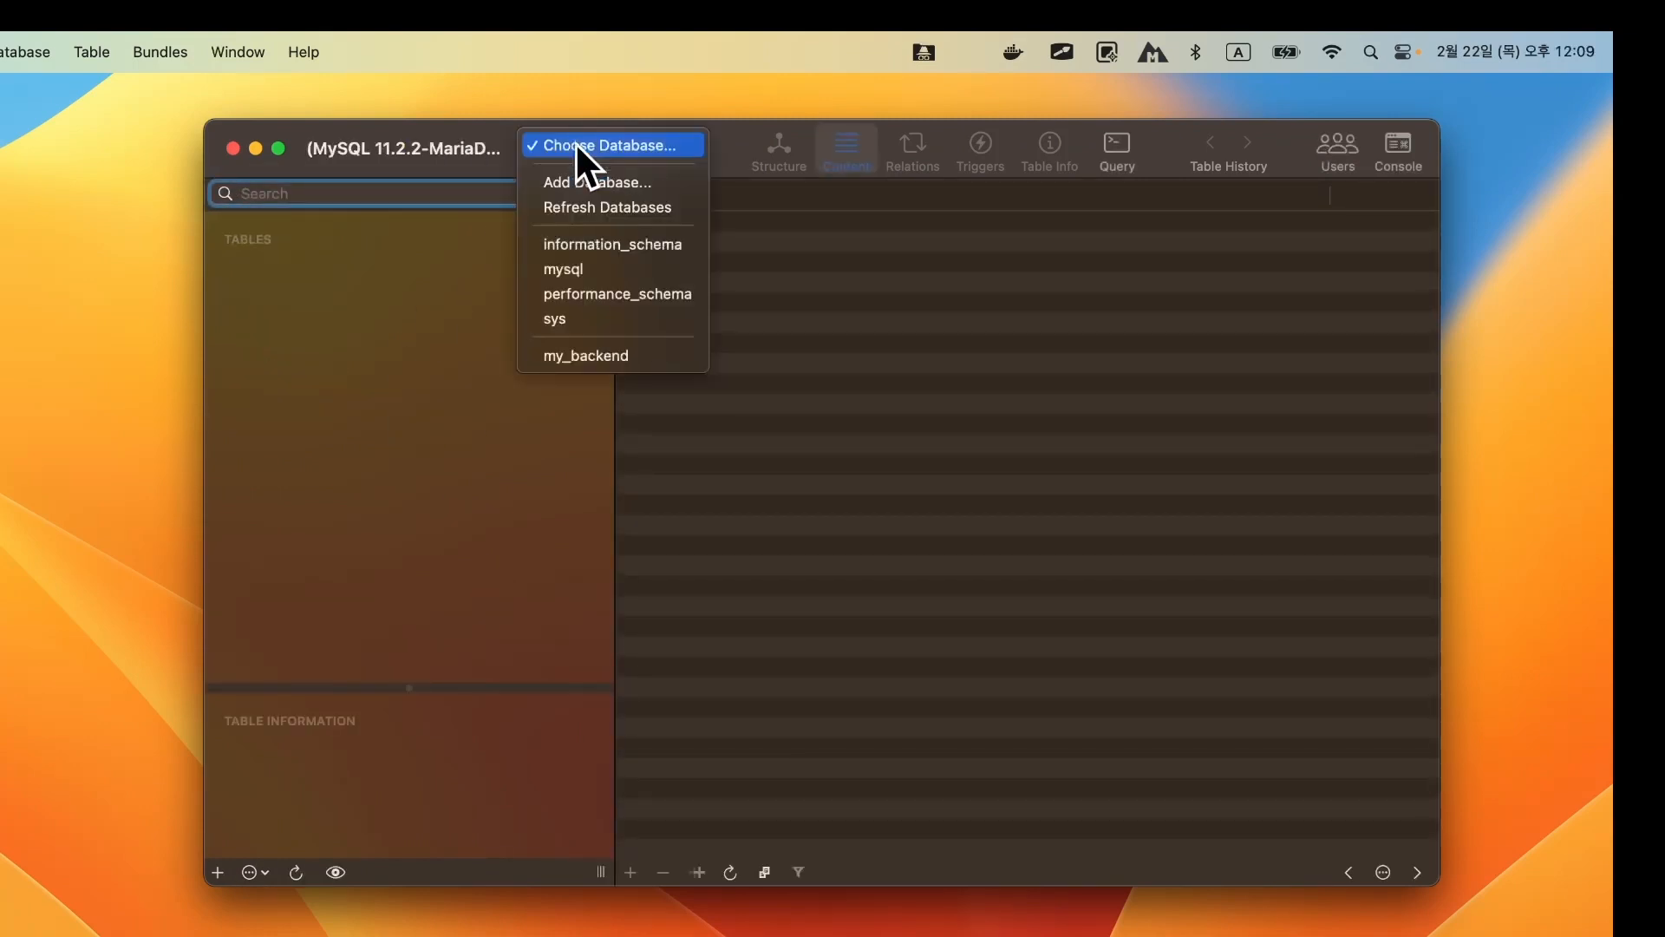
left_click(647, 353)
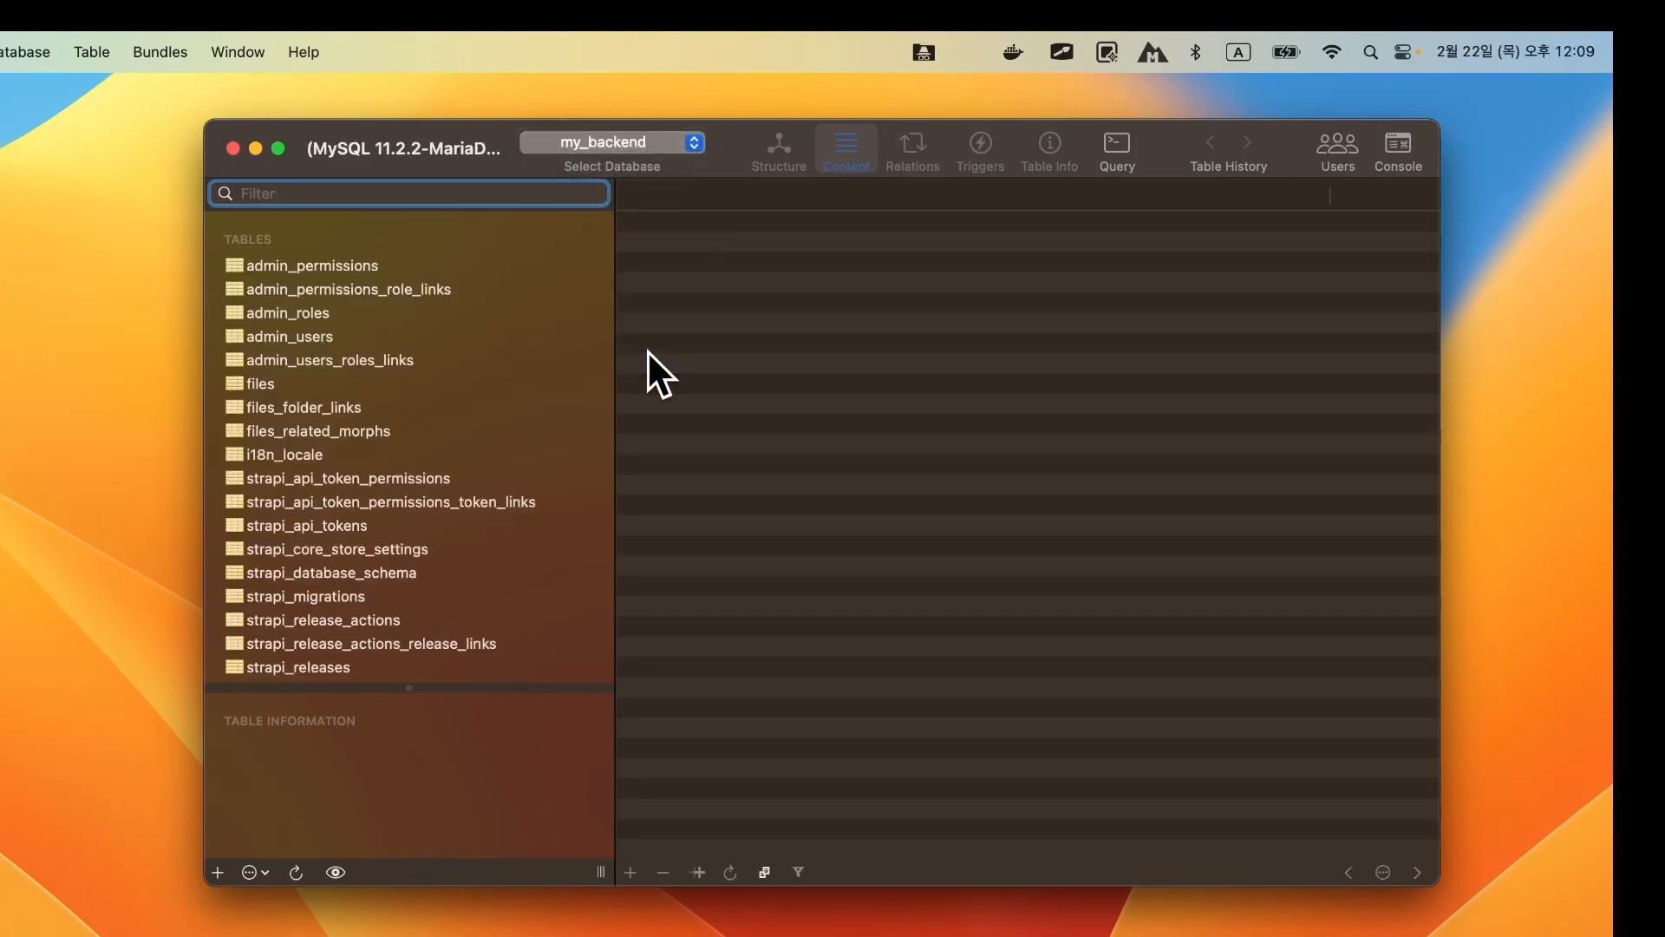
Examine the admin_permissions, up_users, up_roles and up_permissions tables in the my_backend database.
left_click(351, 267)
scroll(362, 451, "down", 5)
left_click(356, 589)
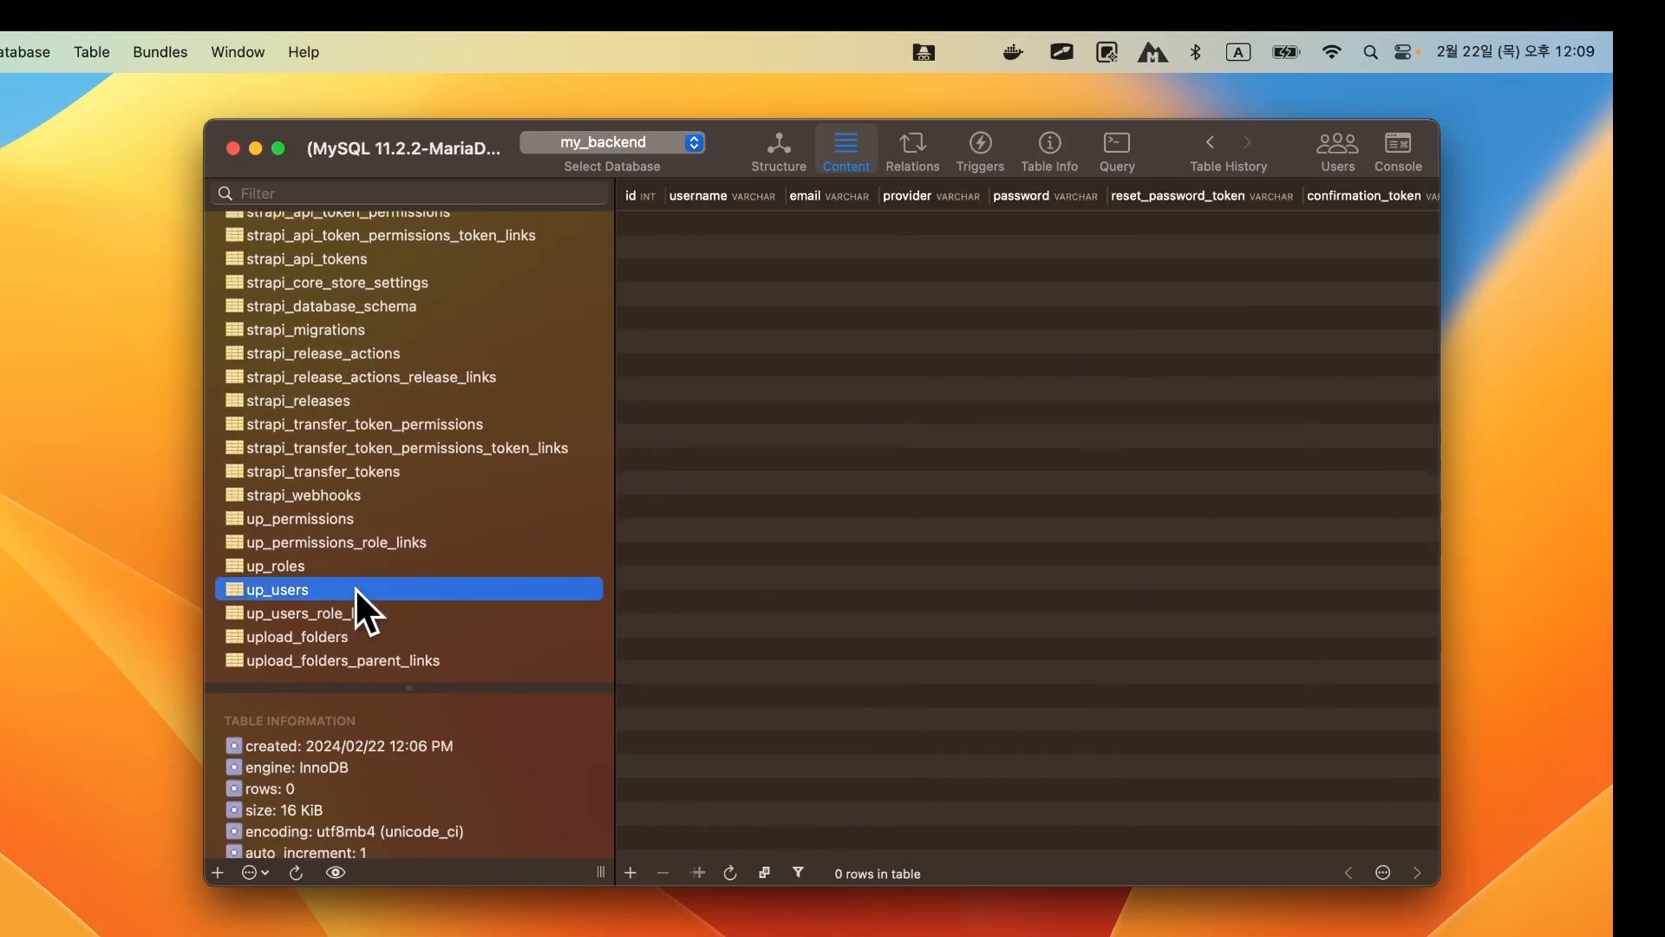
left_click(340, 566)
left_click(323, 522)
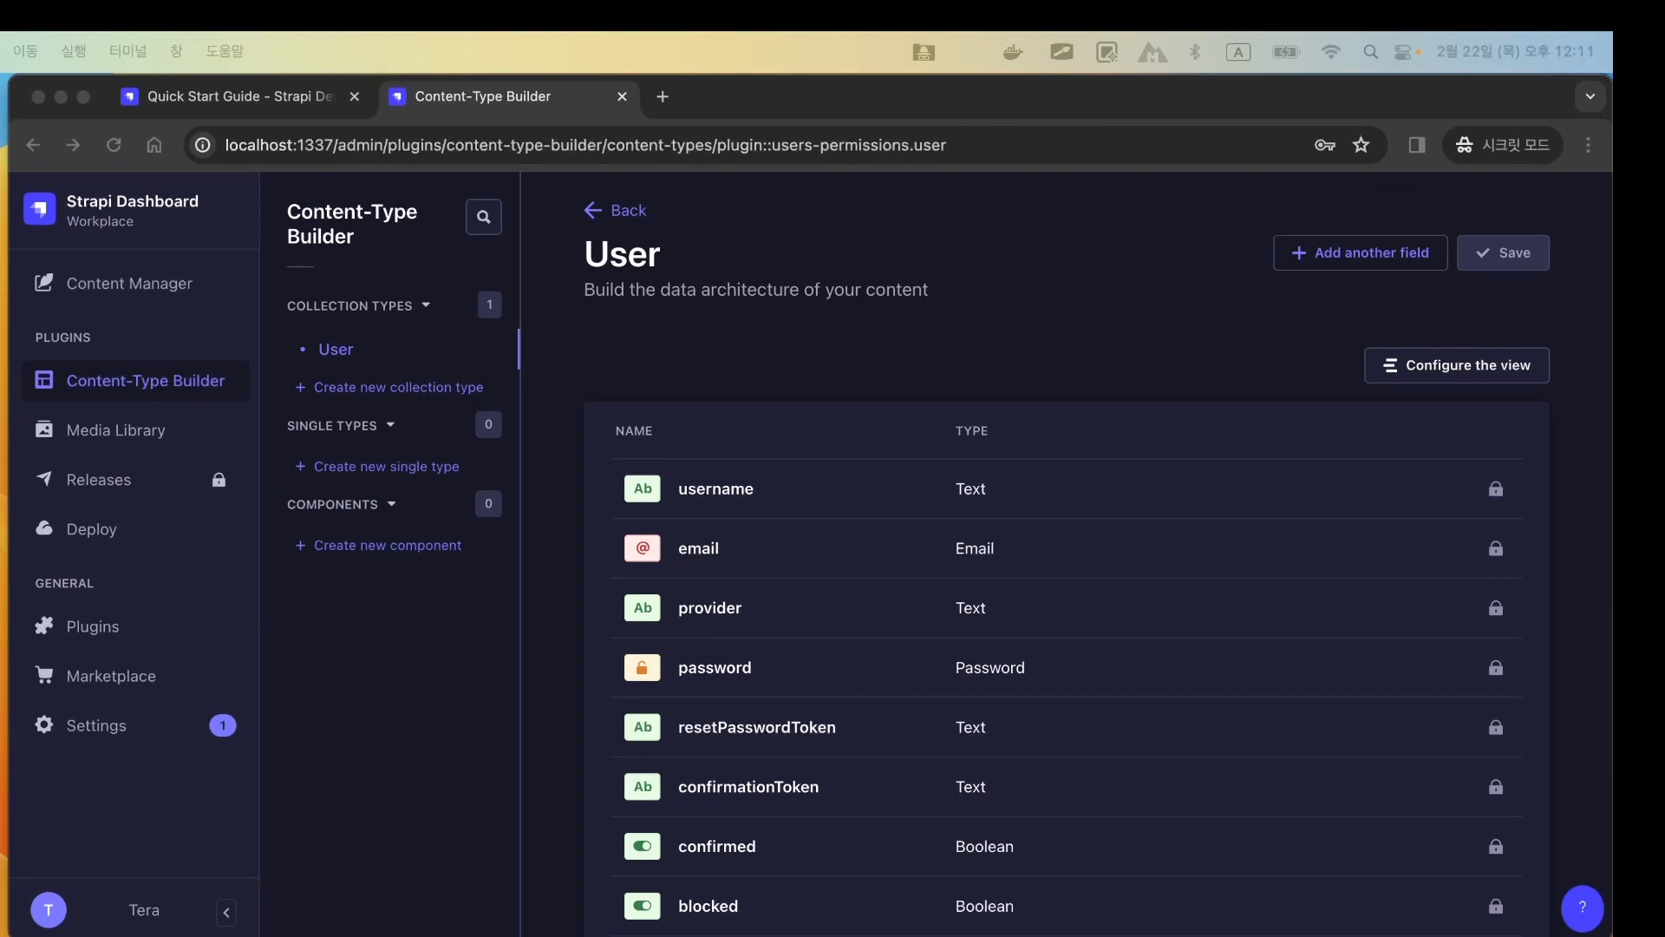
Back in the Strapi admin in Chrome, create a collection type with display name post and Draft & publish disabled.
left_click(213, 471)
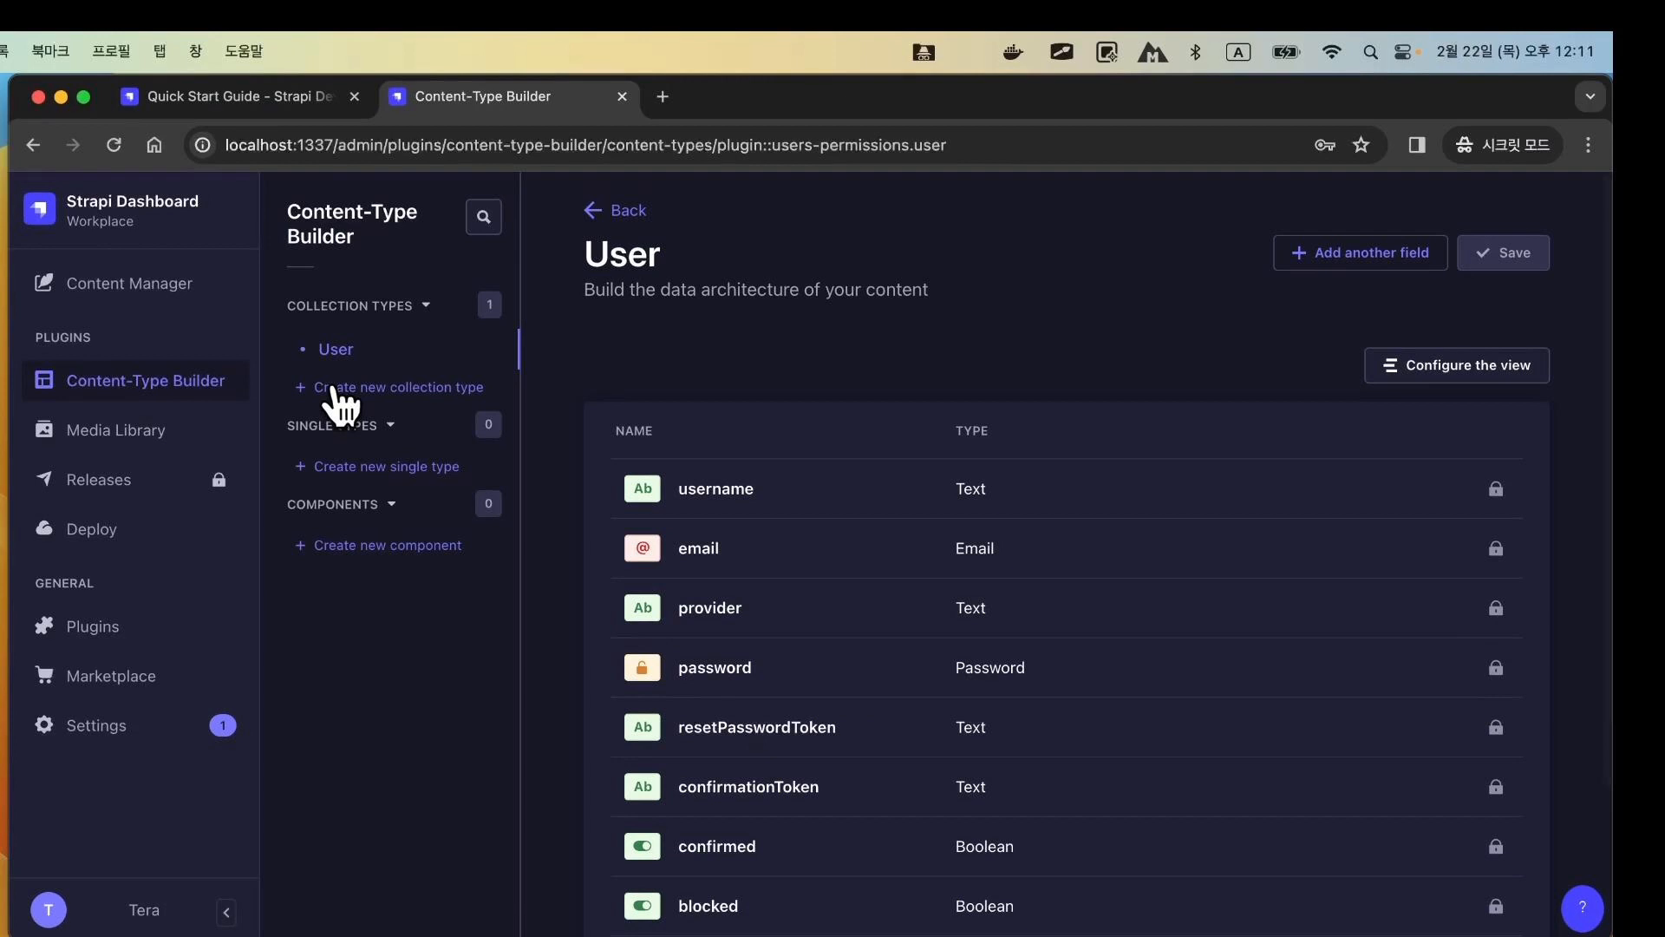
left_click(338, 387)
left_click(492, 542)
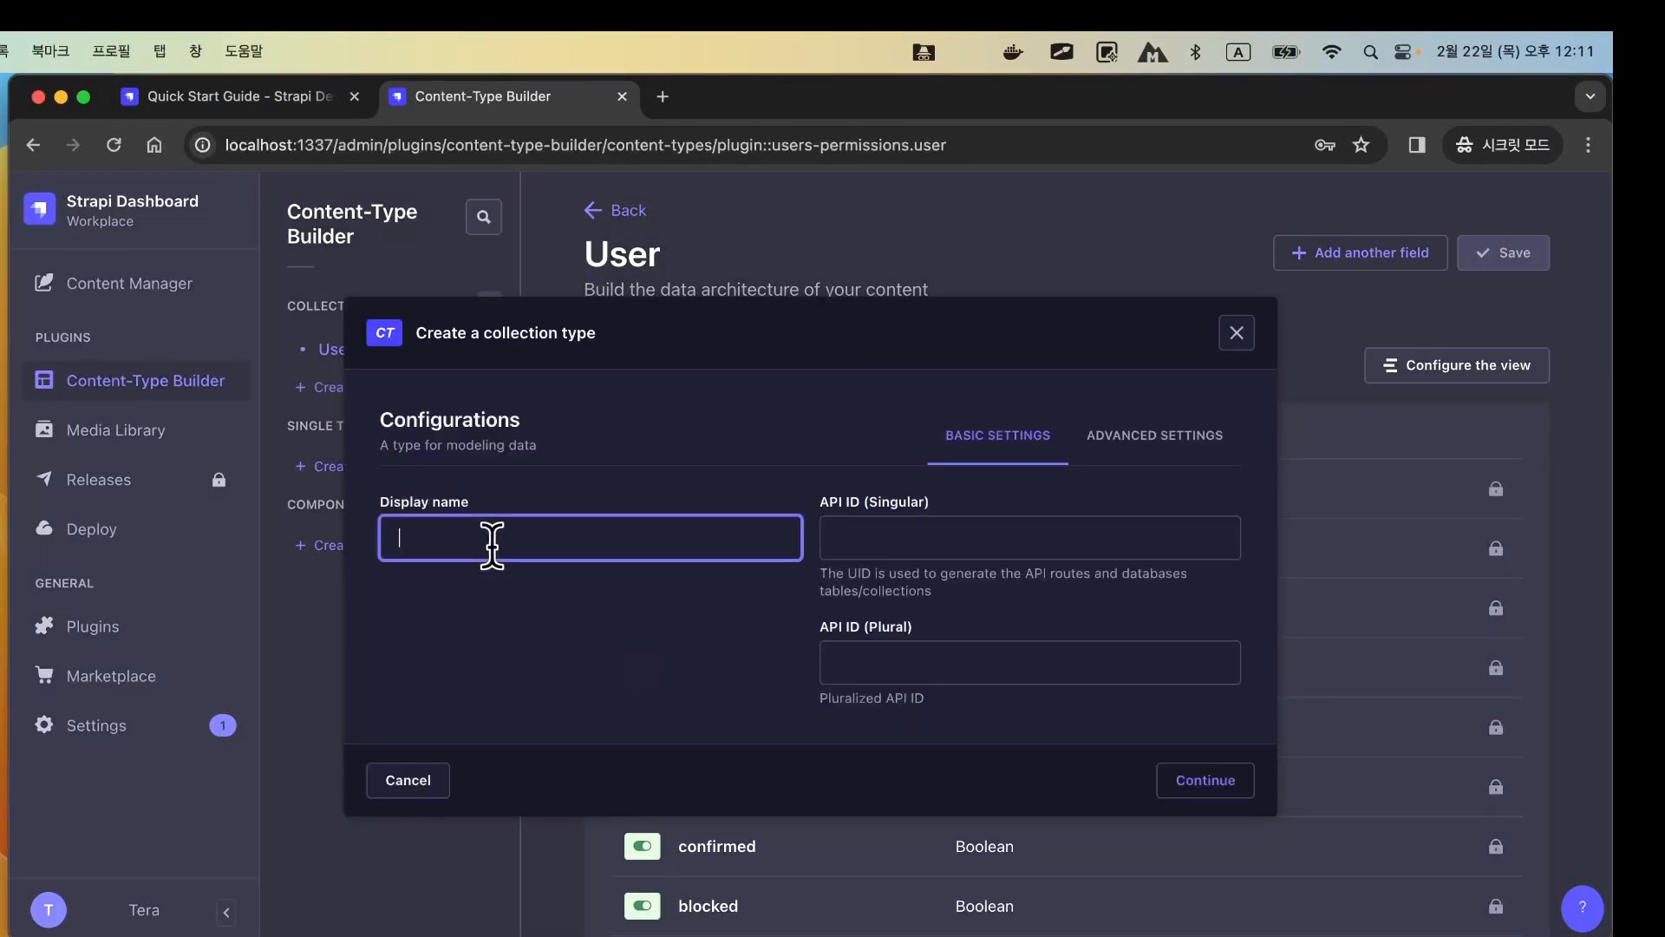
type("post")
left_click(1162, 441)
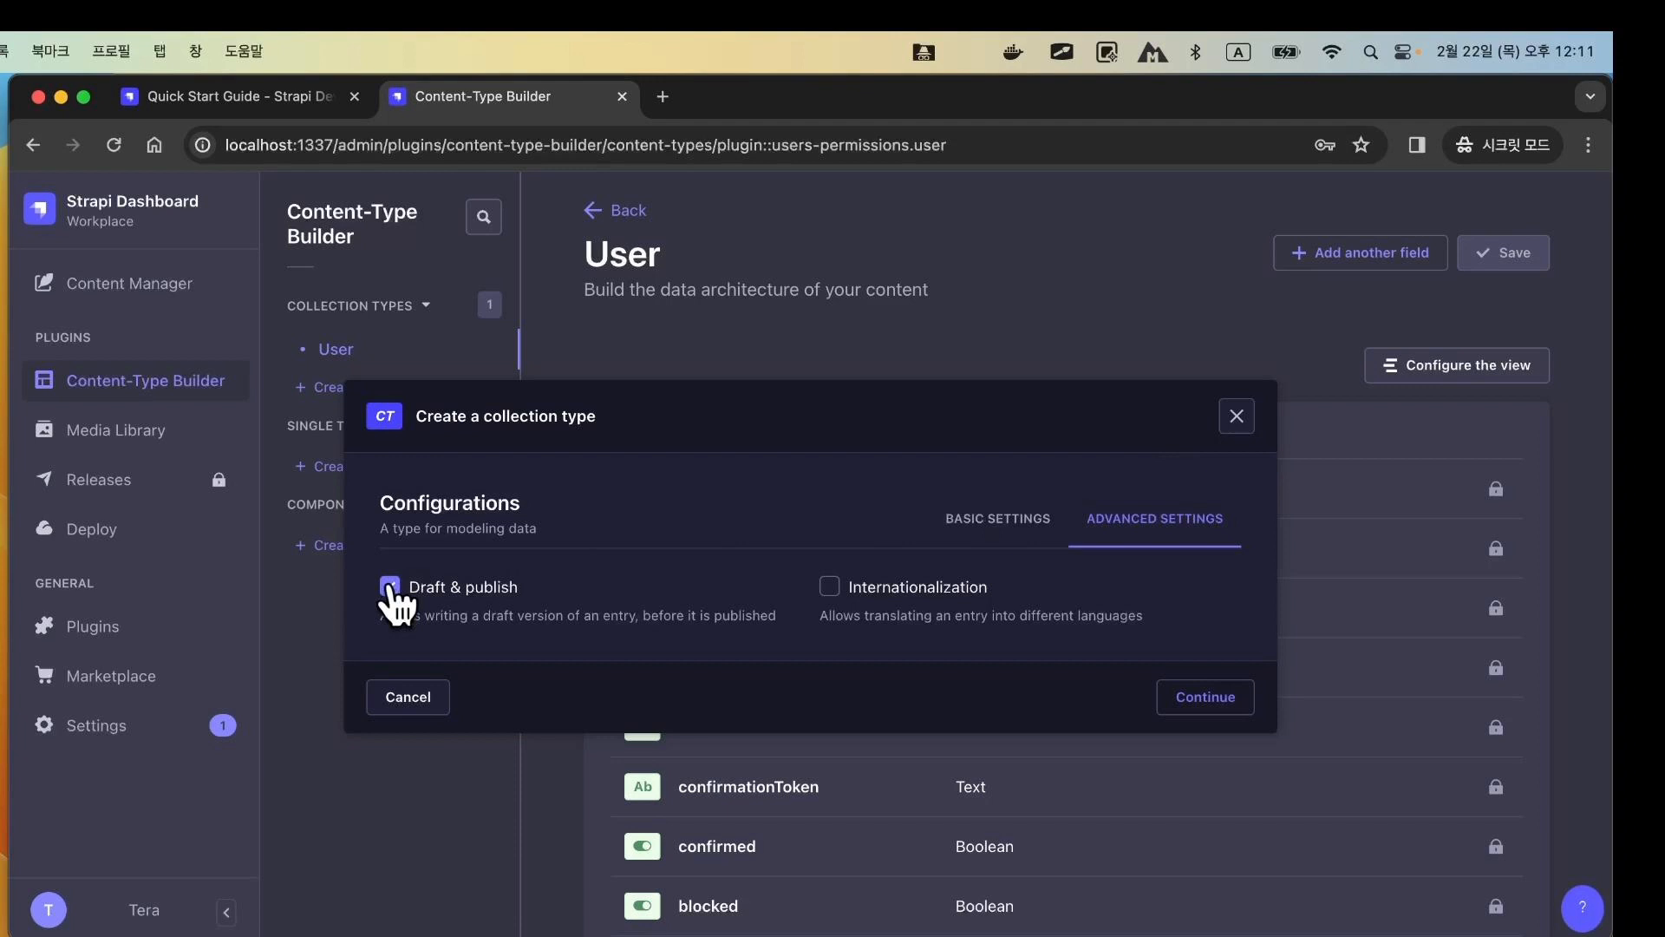
left_click(389, 587)
left_click(1205, 699)
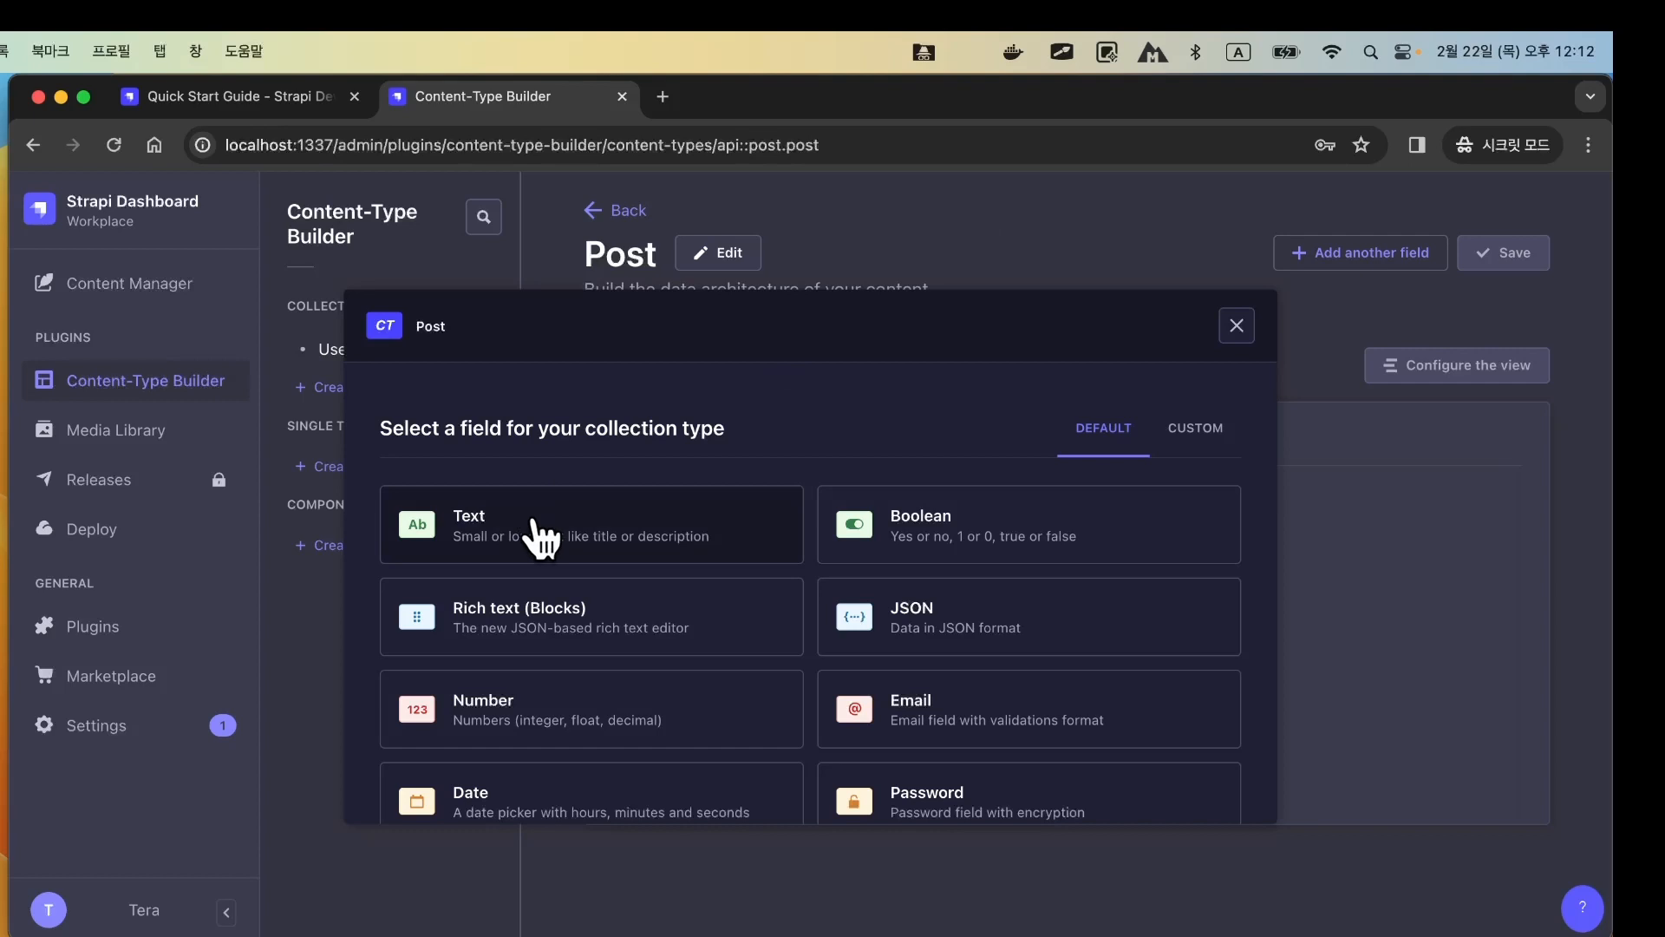
Add a short text field named title to the Post collection type and continue to another field.
left_click(532, 532)
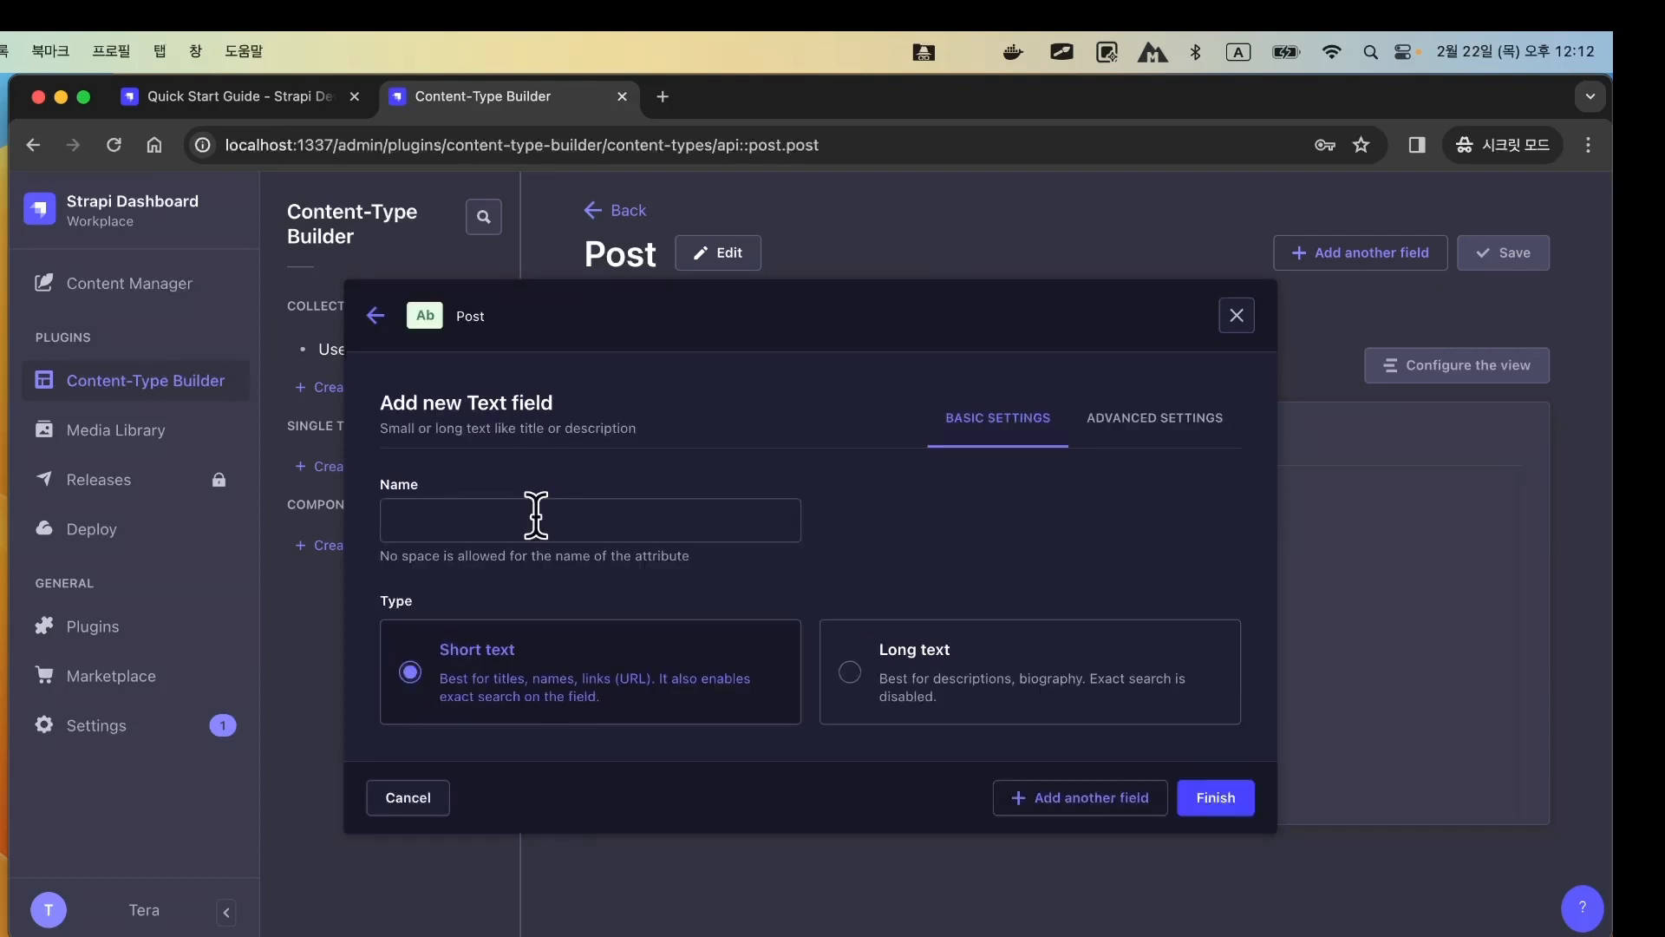
left_click(536, 517)
type("title")
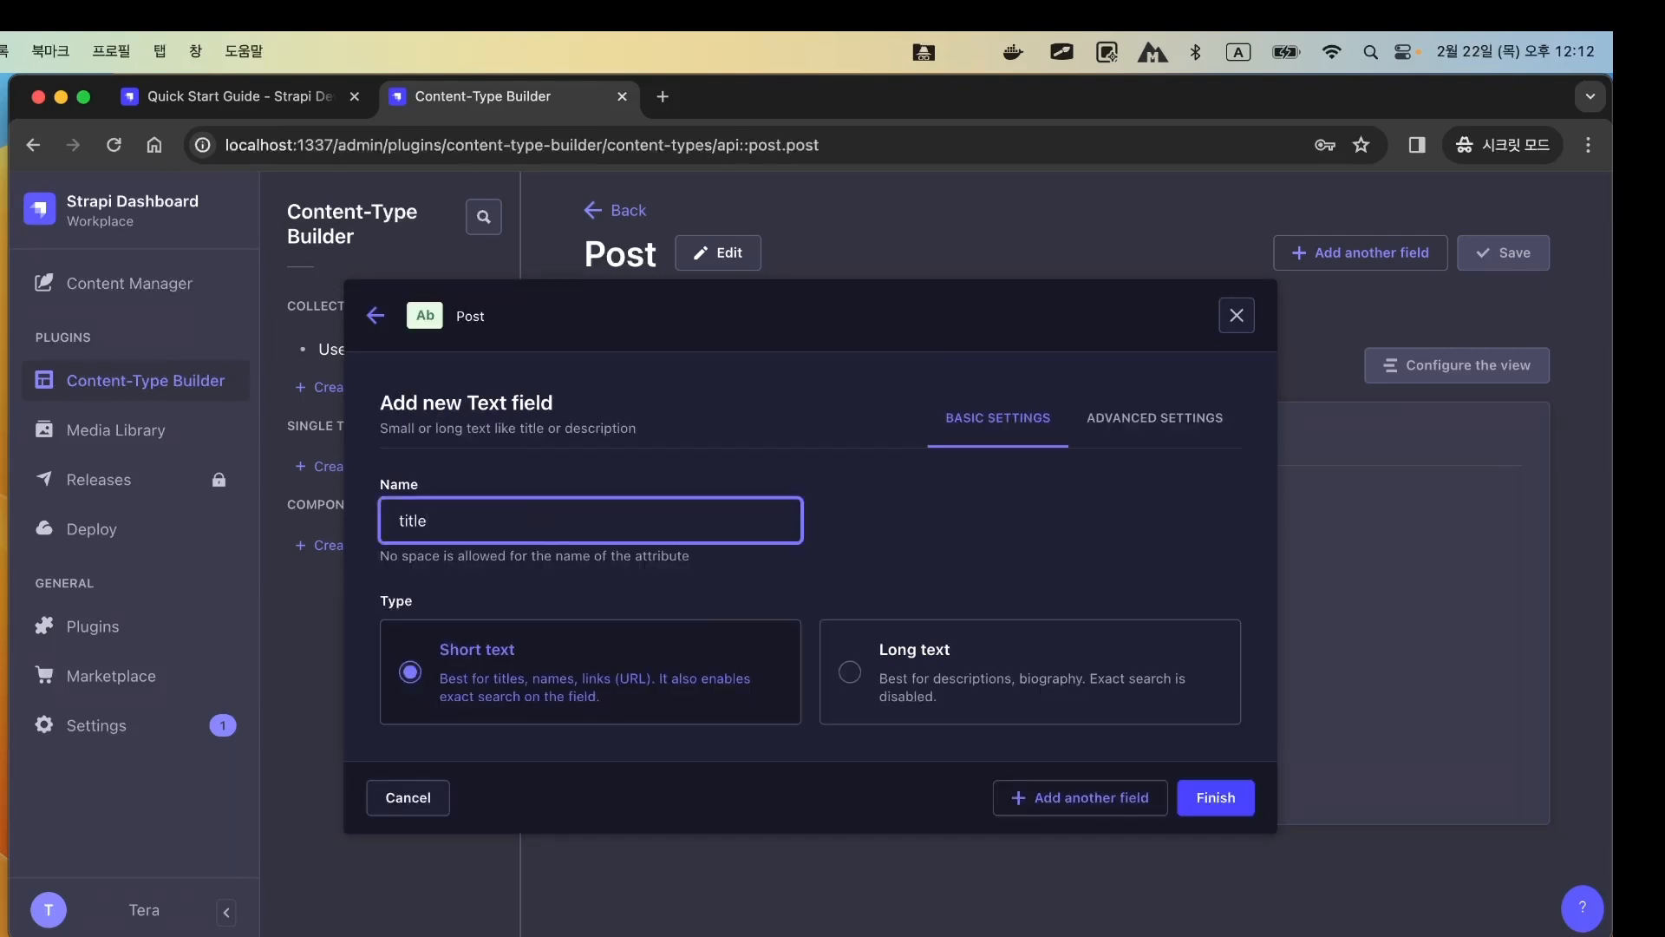
left_click(1075, 799)
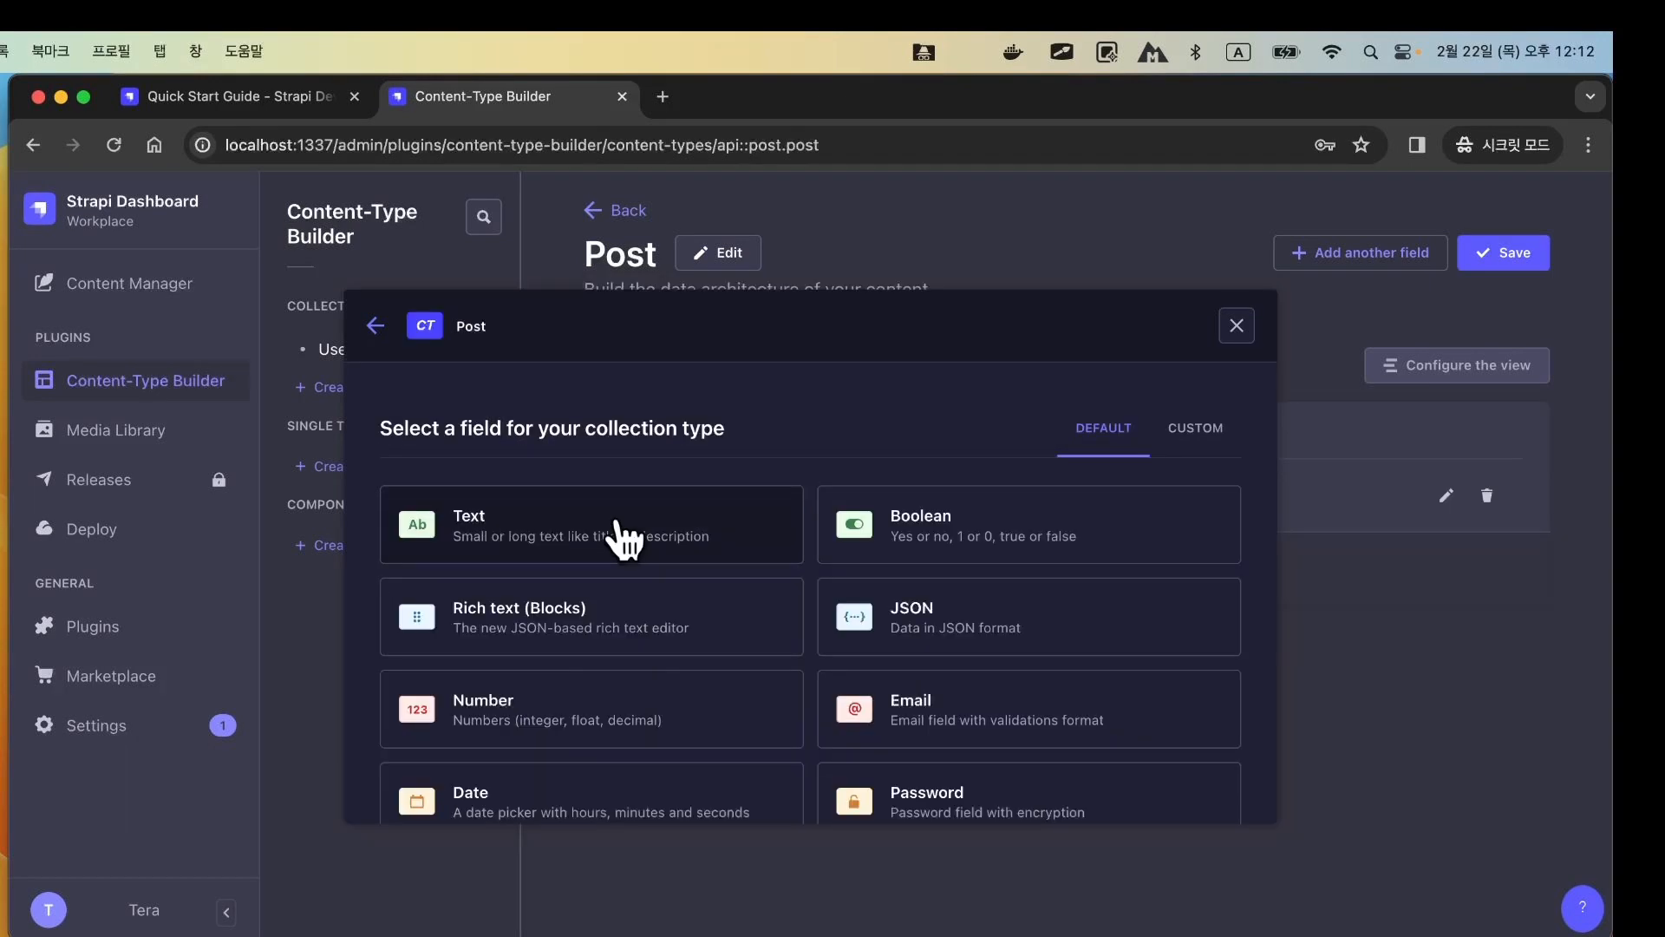
Add a long text field named content to the Post collection type and finish adding fields.
left_click(622, 540)
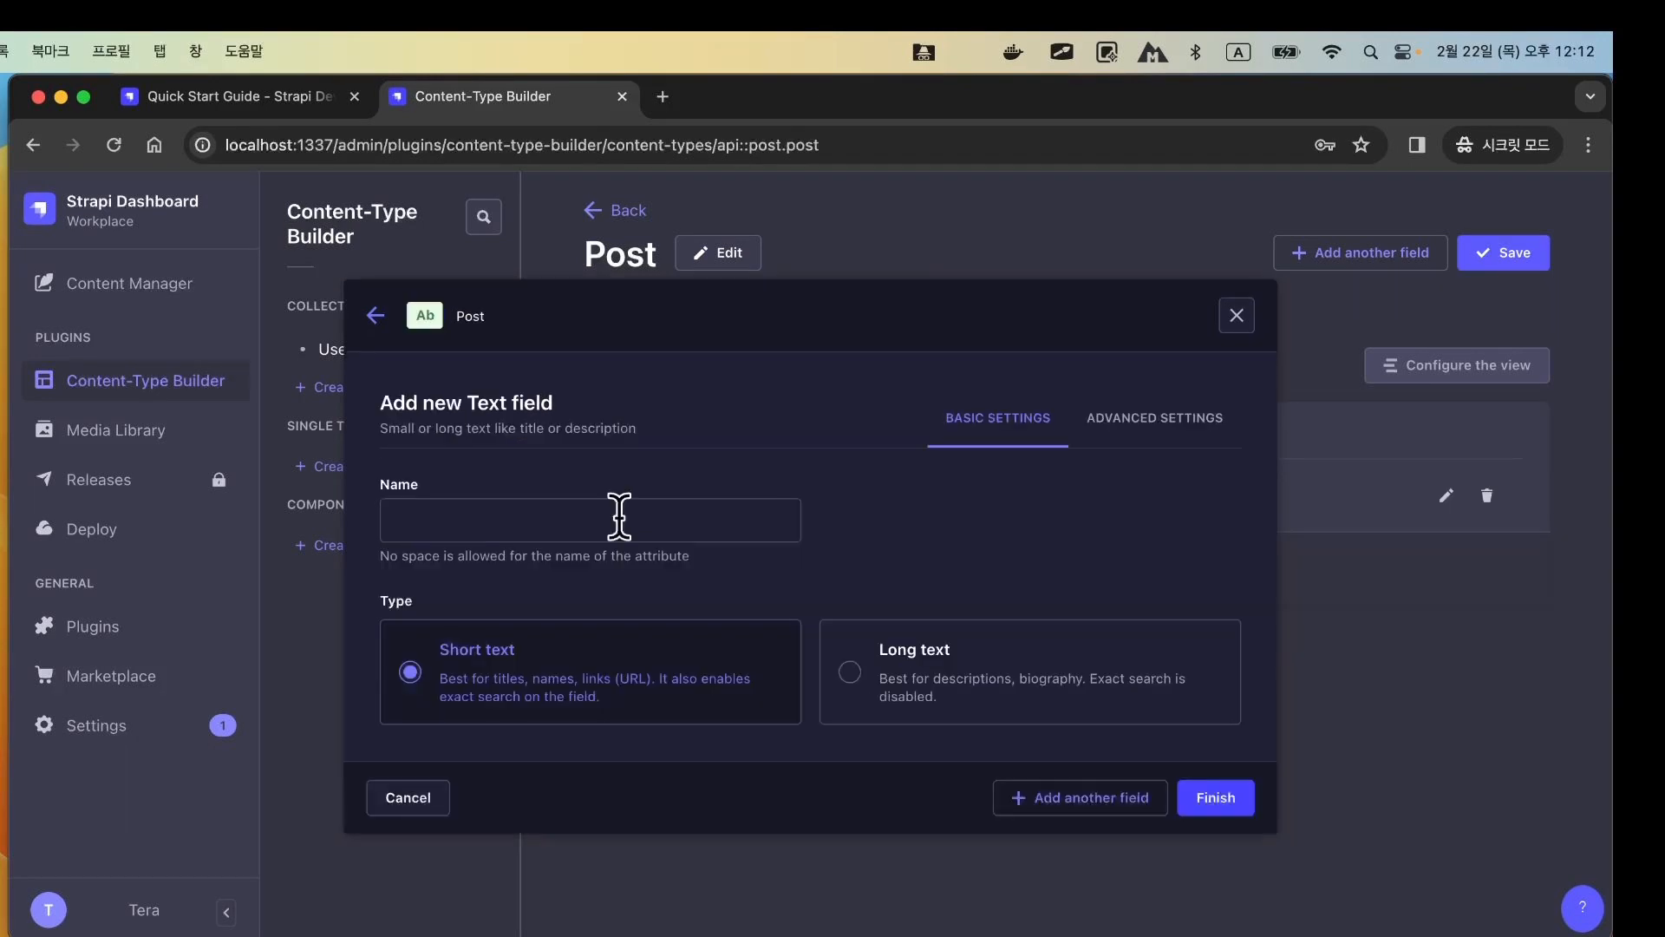
left_click(621, 518)
type("content")
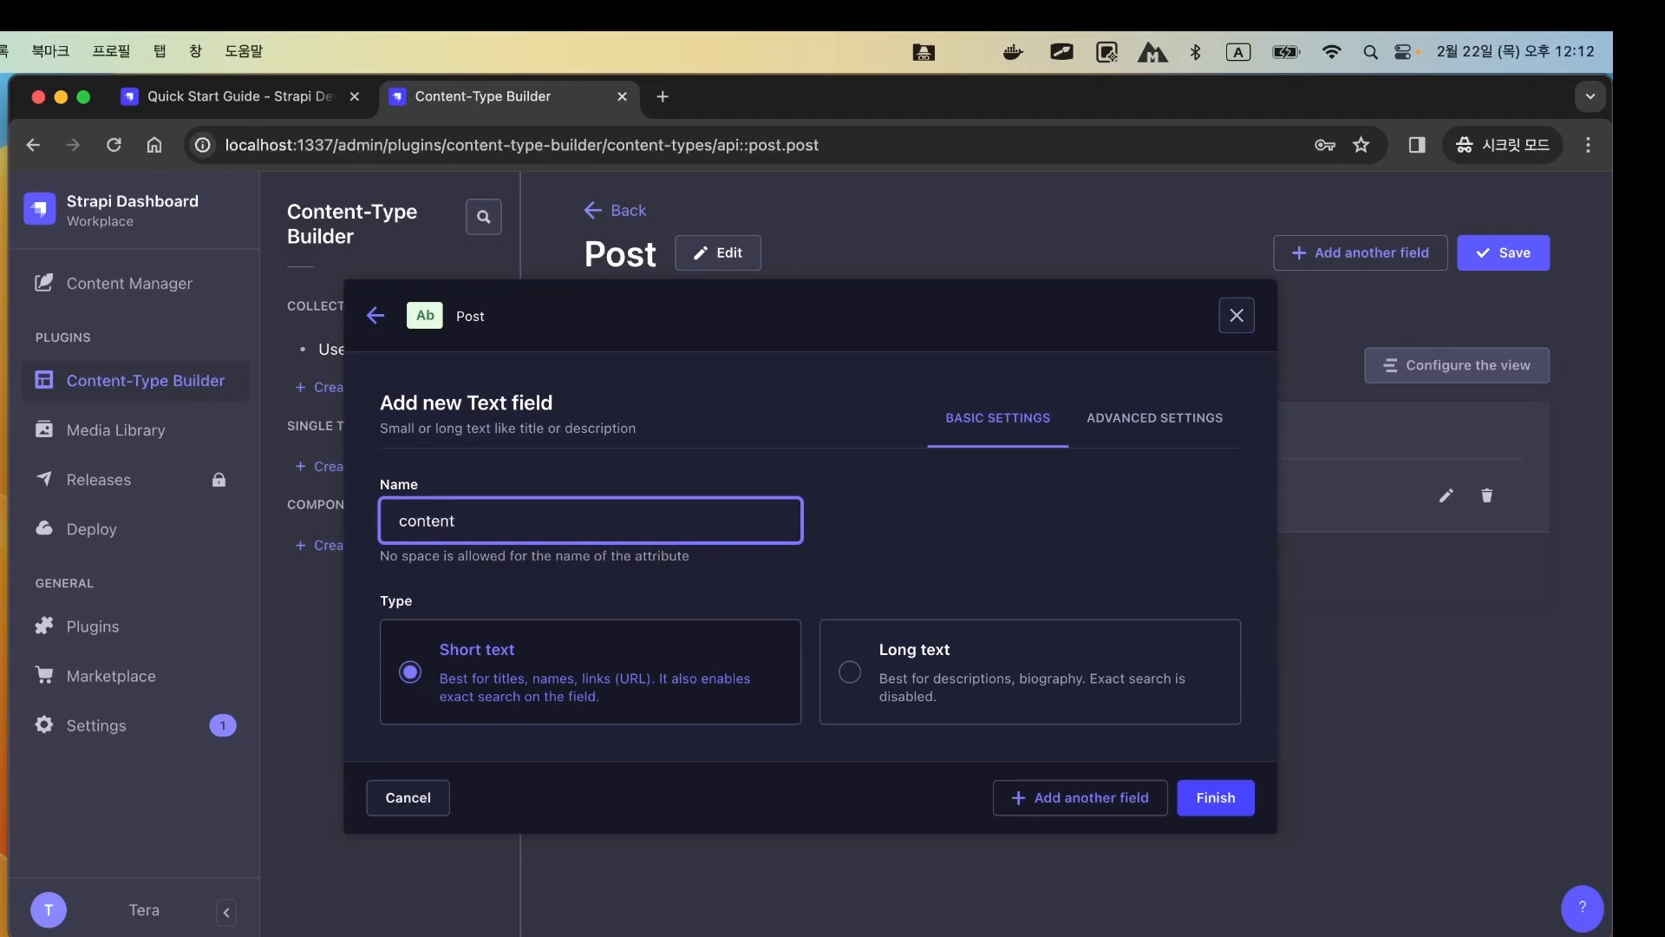
left_click(850, 675)
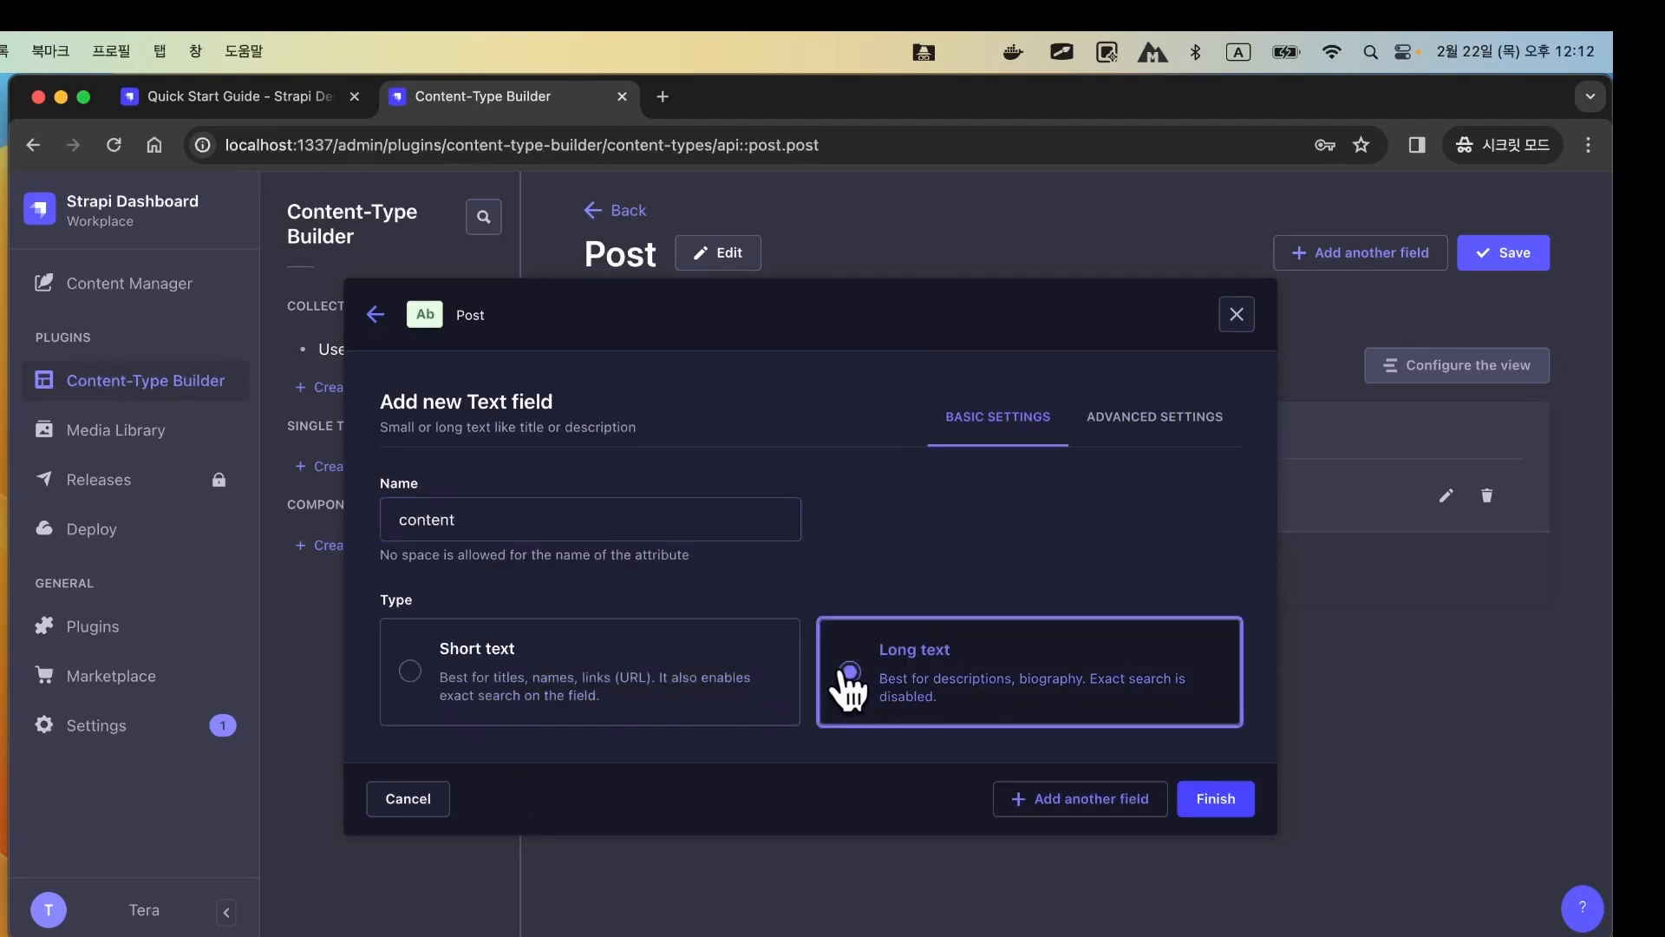
left_click(1217, 800)
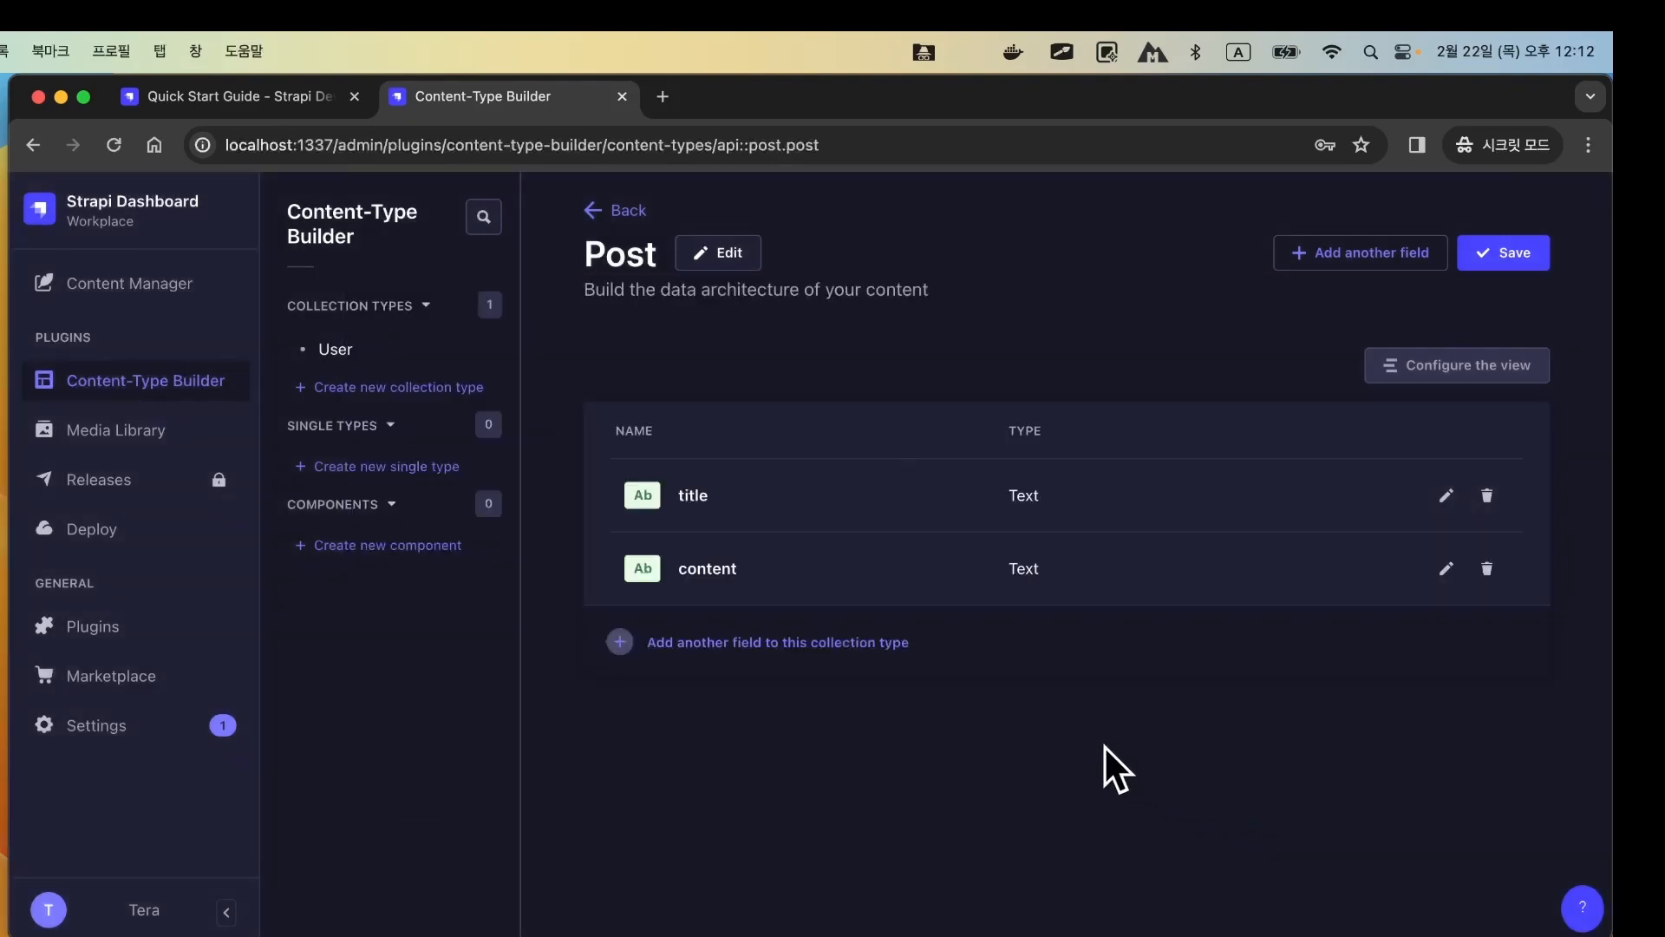
Save the Post collection type and skip the getting-started tour.
left_click(1495, 251)
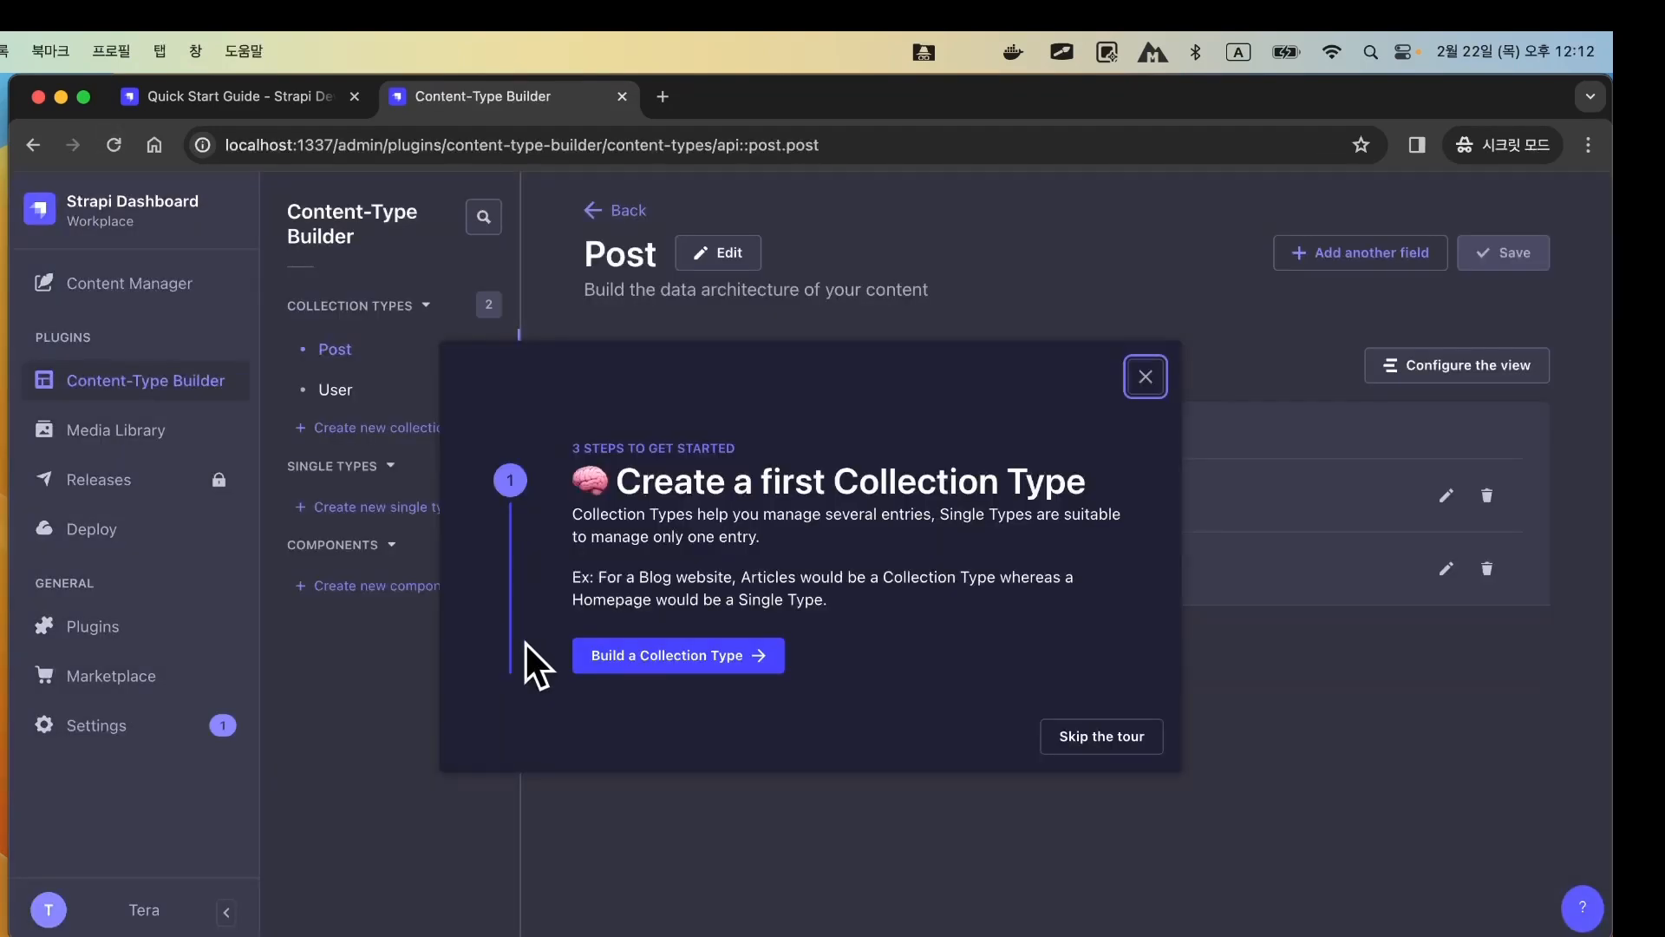
left_click(1128, 746)
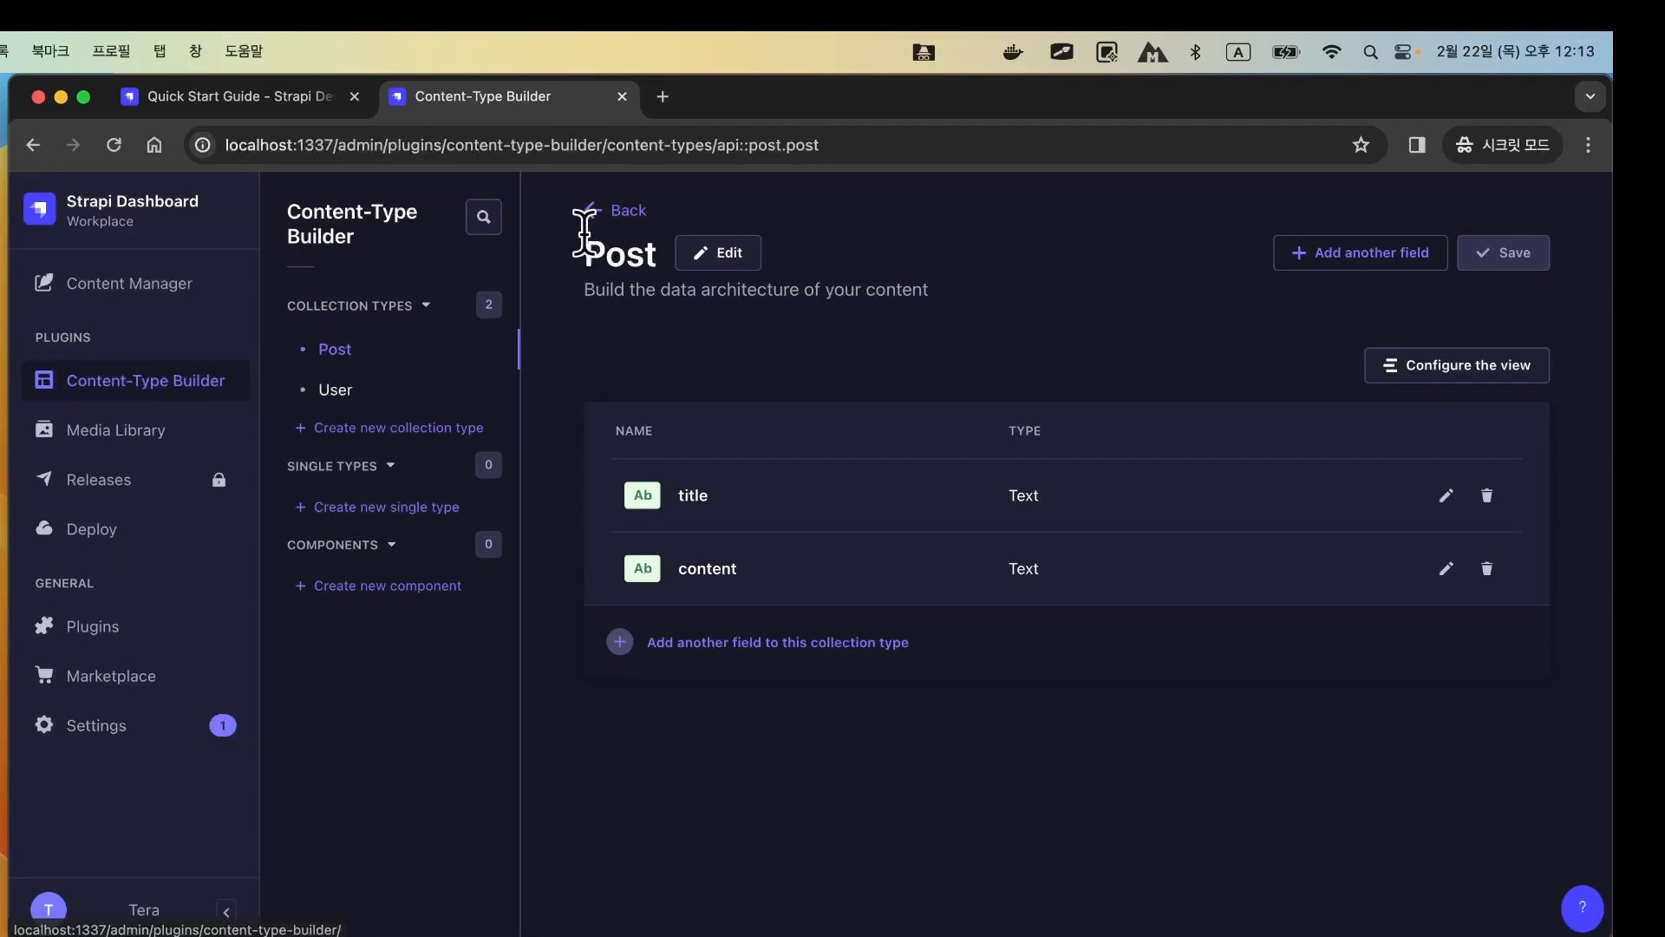
left_click_drag(581, 227, 842, 293)
left_click(899, 229)
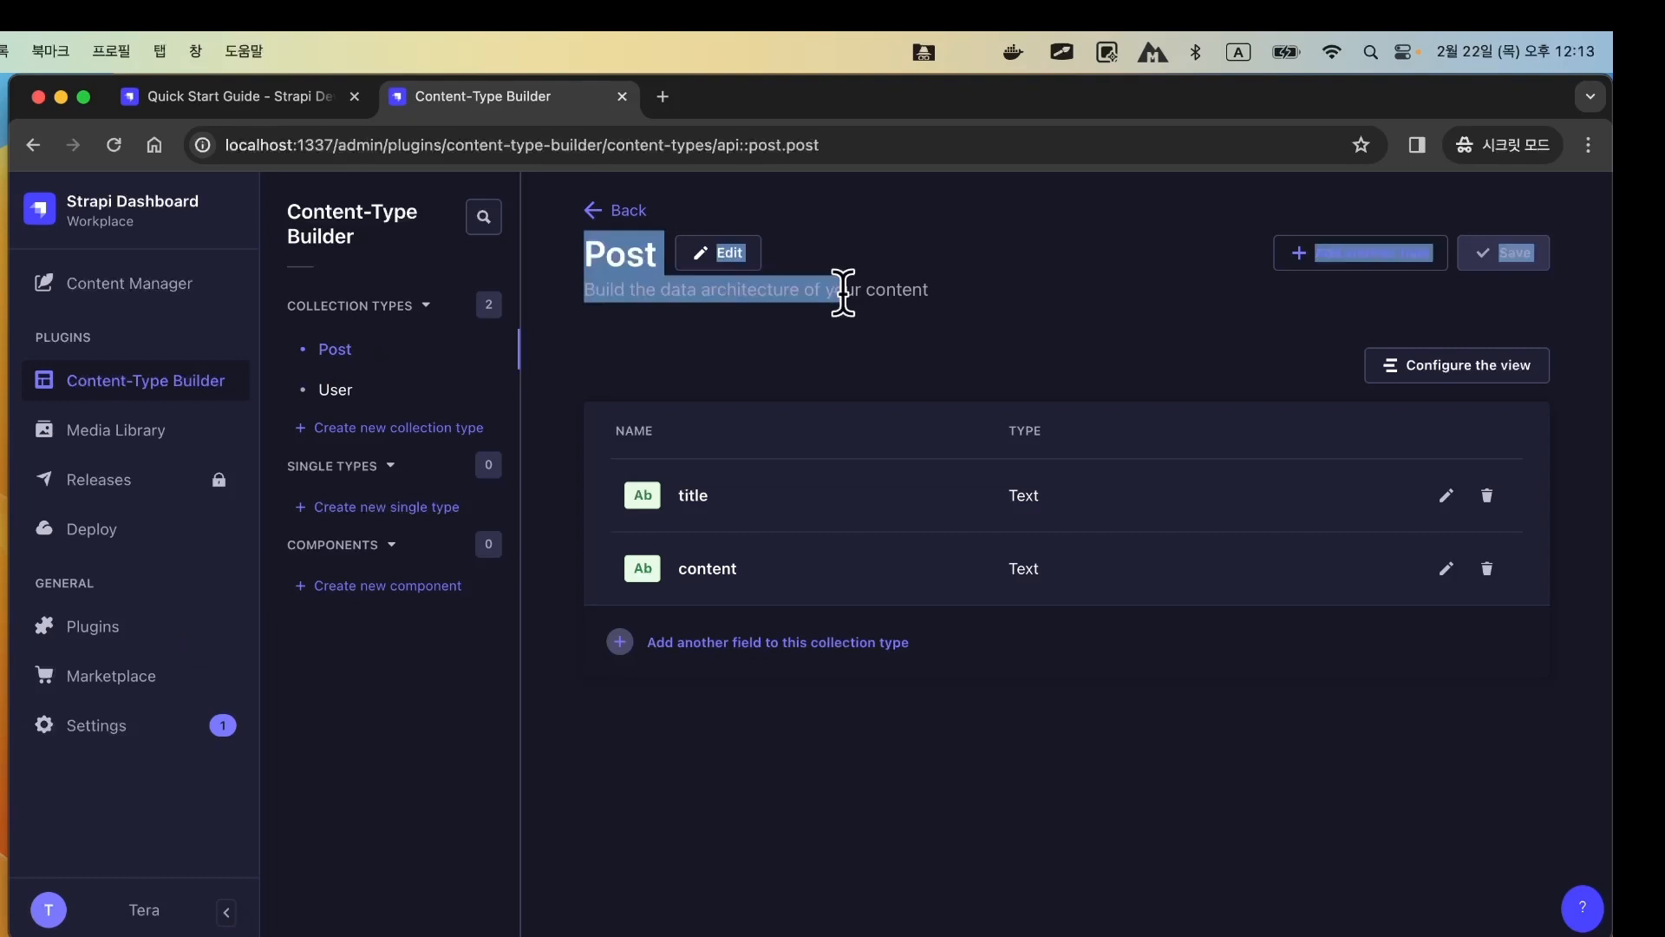
left_click(899, 229)
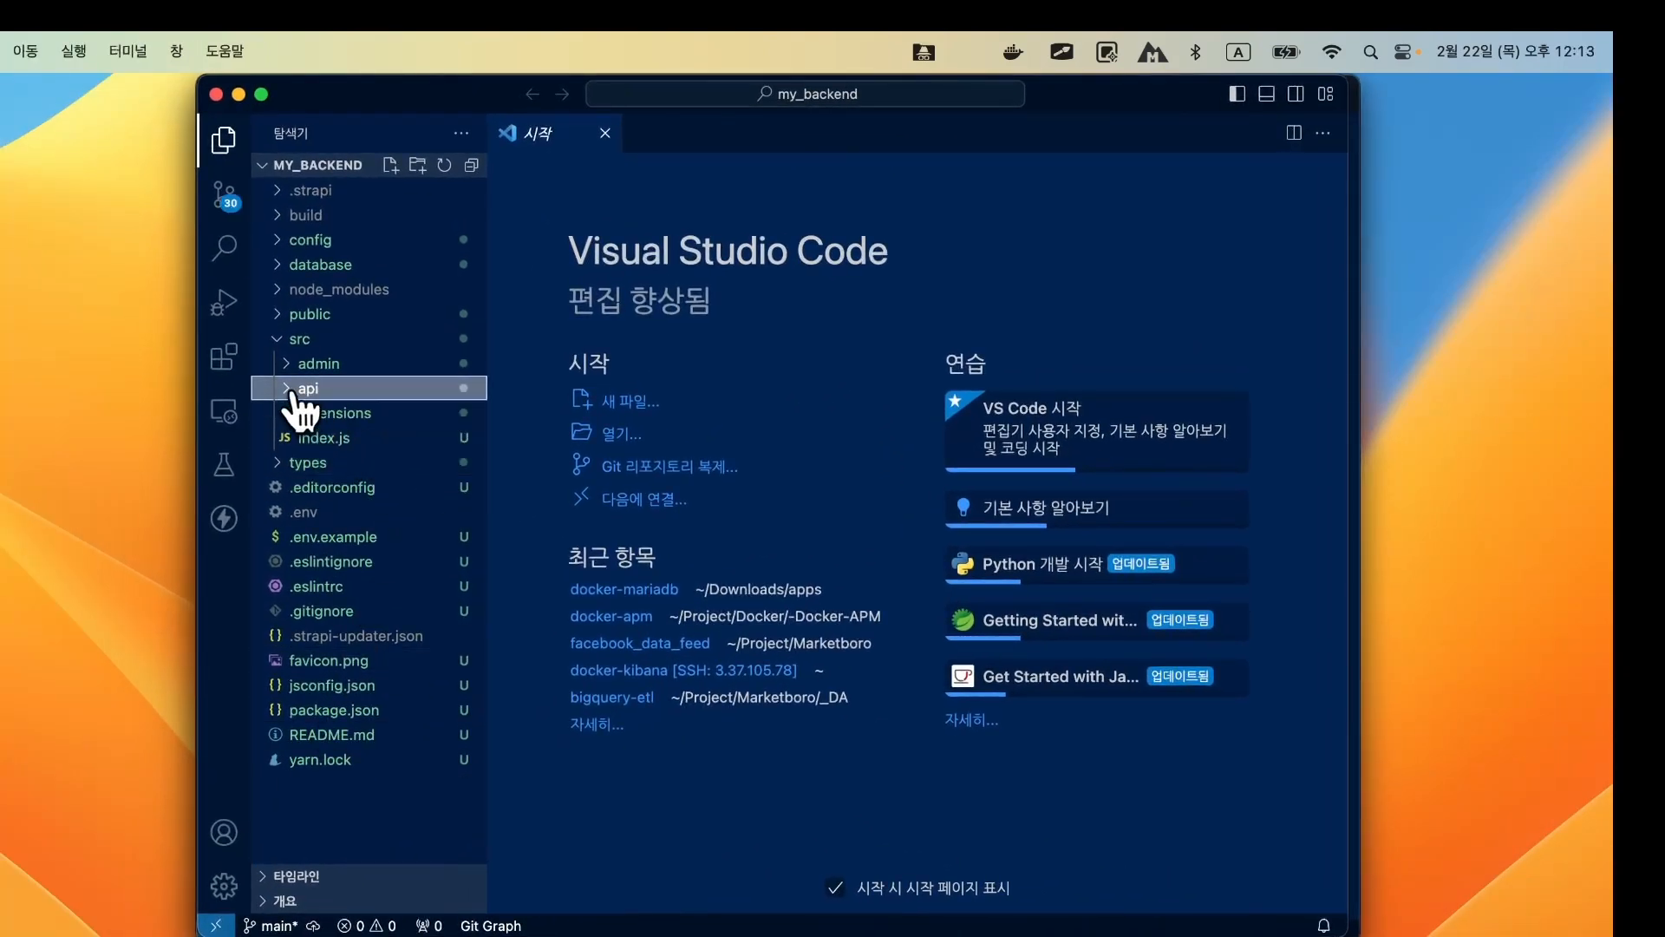
In Visual Studio Code, open the post content type's schema.json under src/api/post.
left_click(295, 388)
left_click(299, 417)
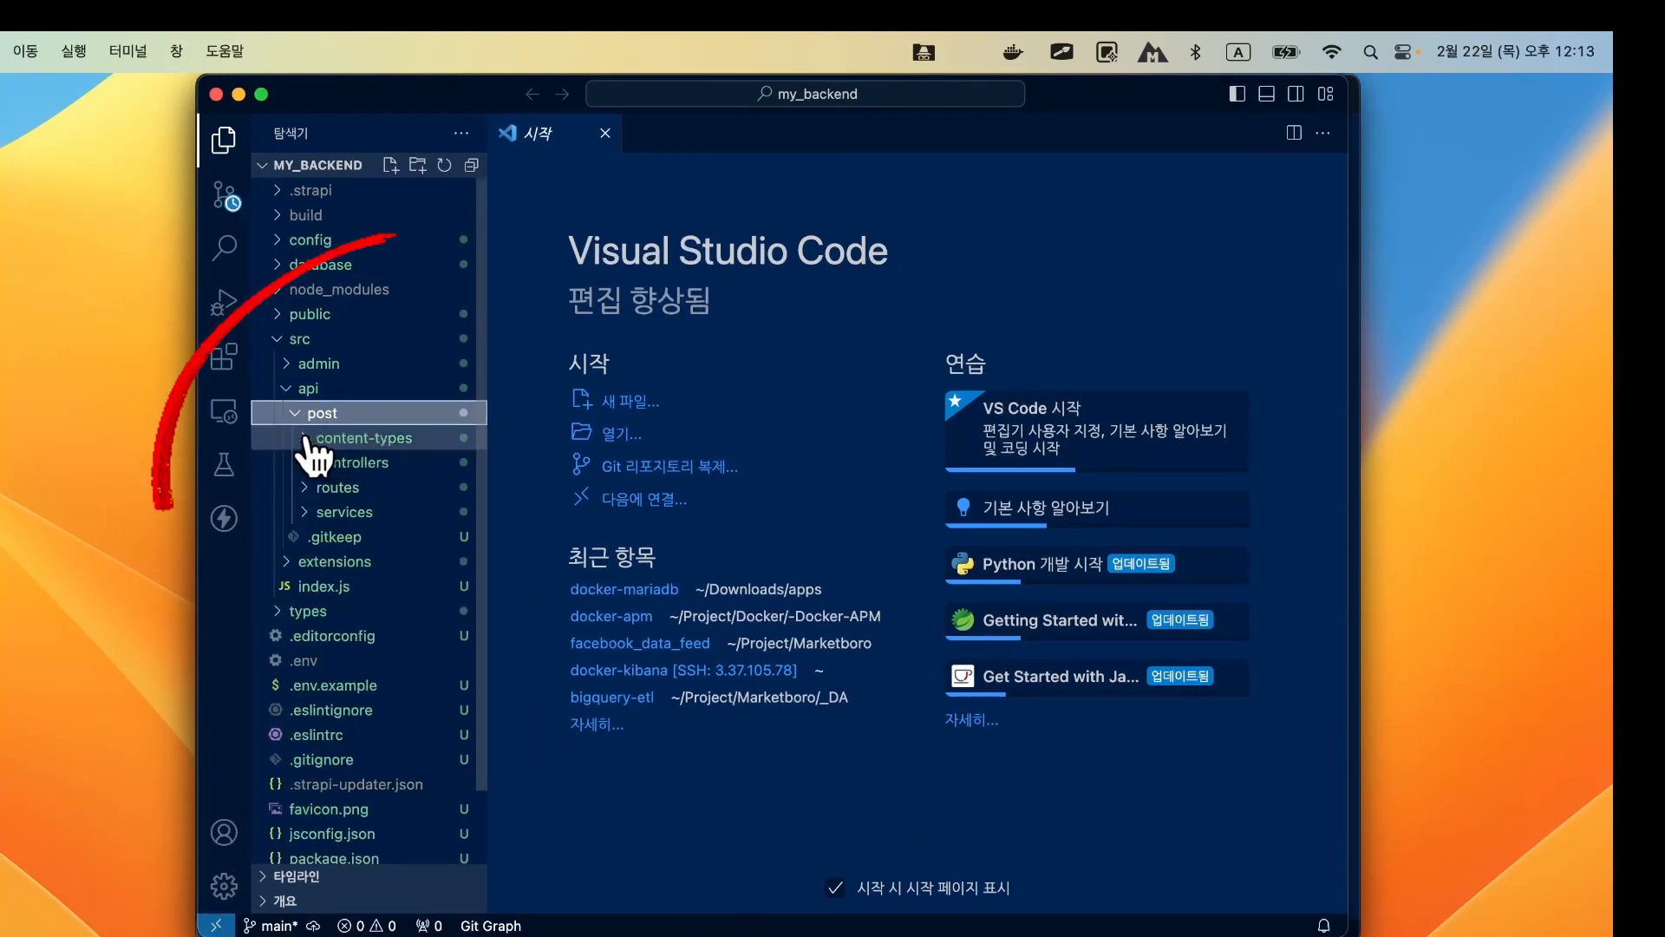
left_click(322, 438)
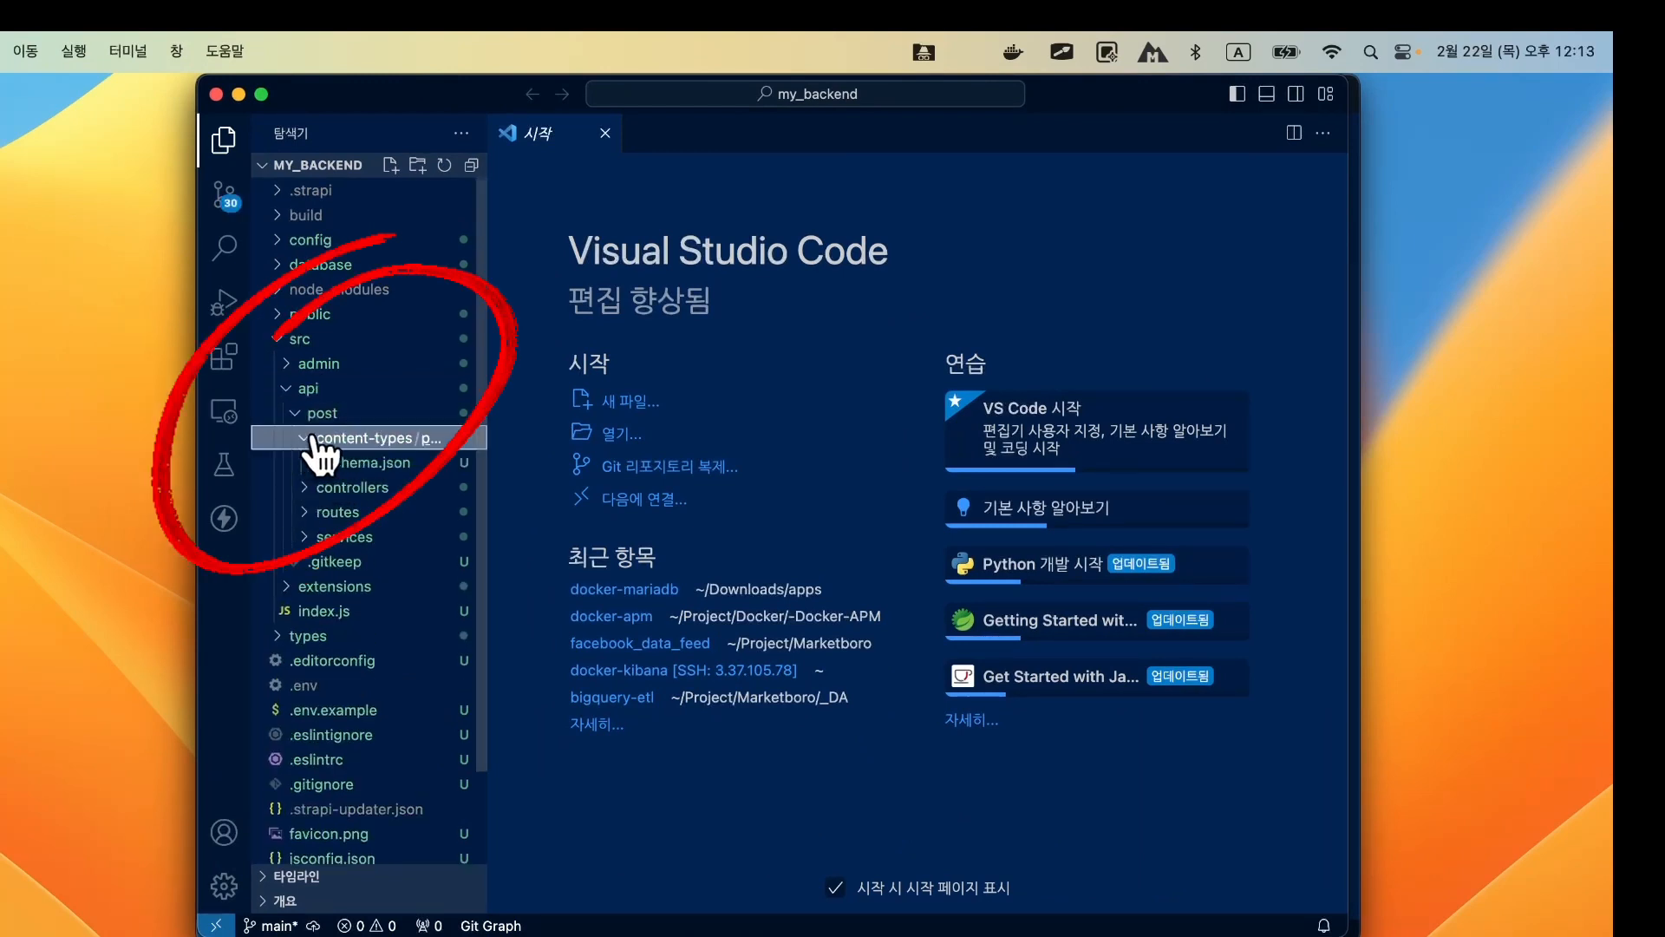
left_click(391, 464)
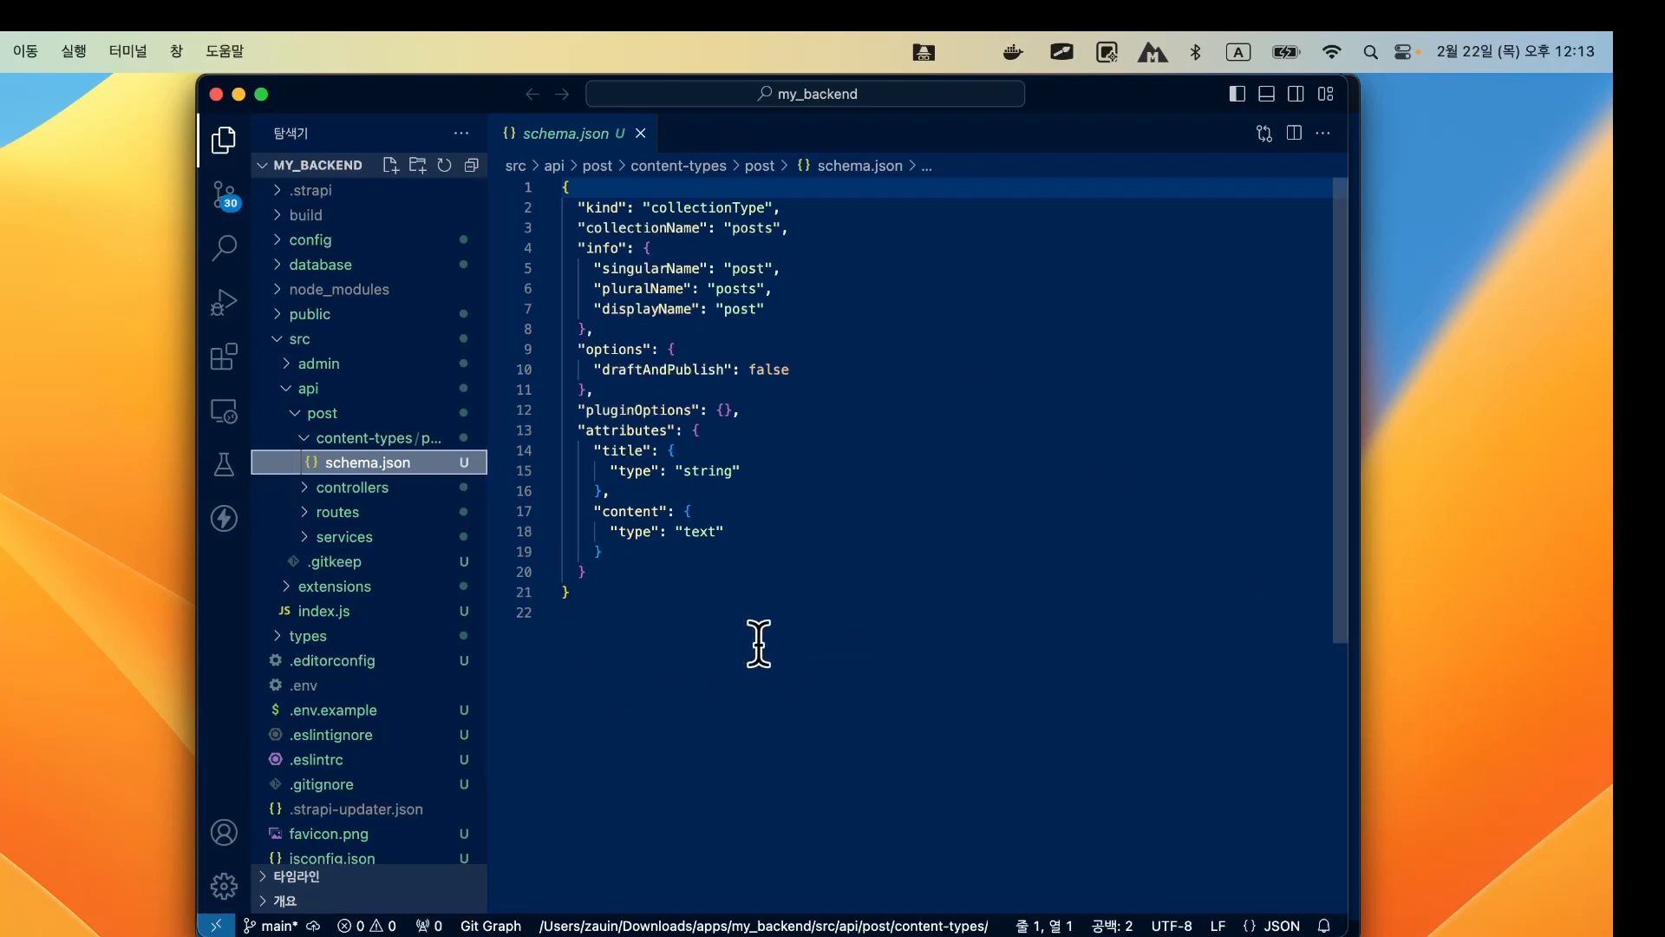
Examine the title and content definitions in schema.json and select the whole attributes block.
left_click(642, 451)
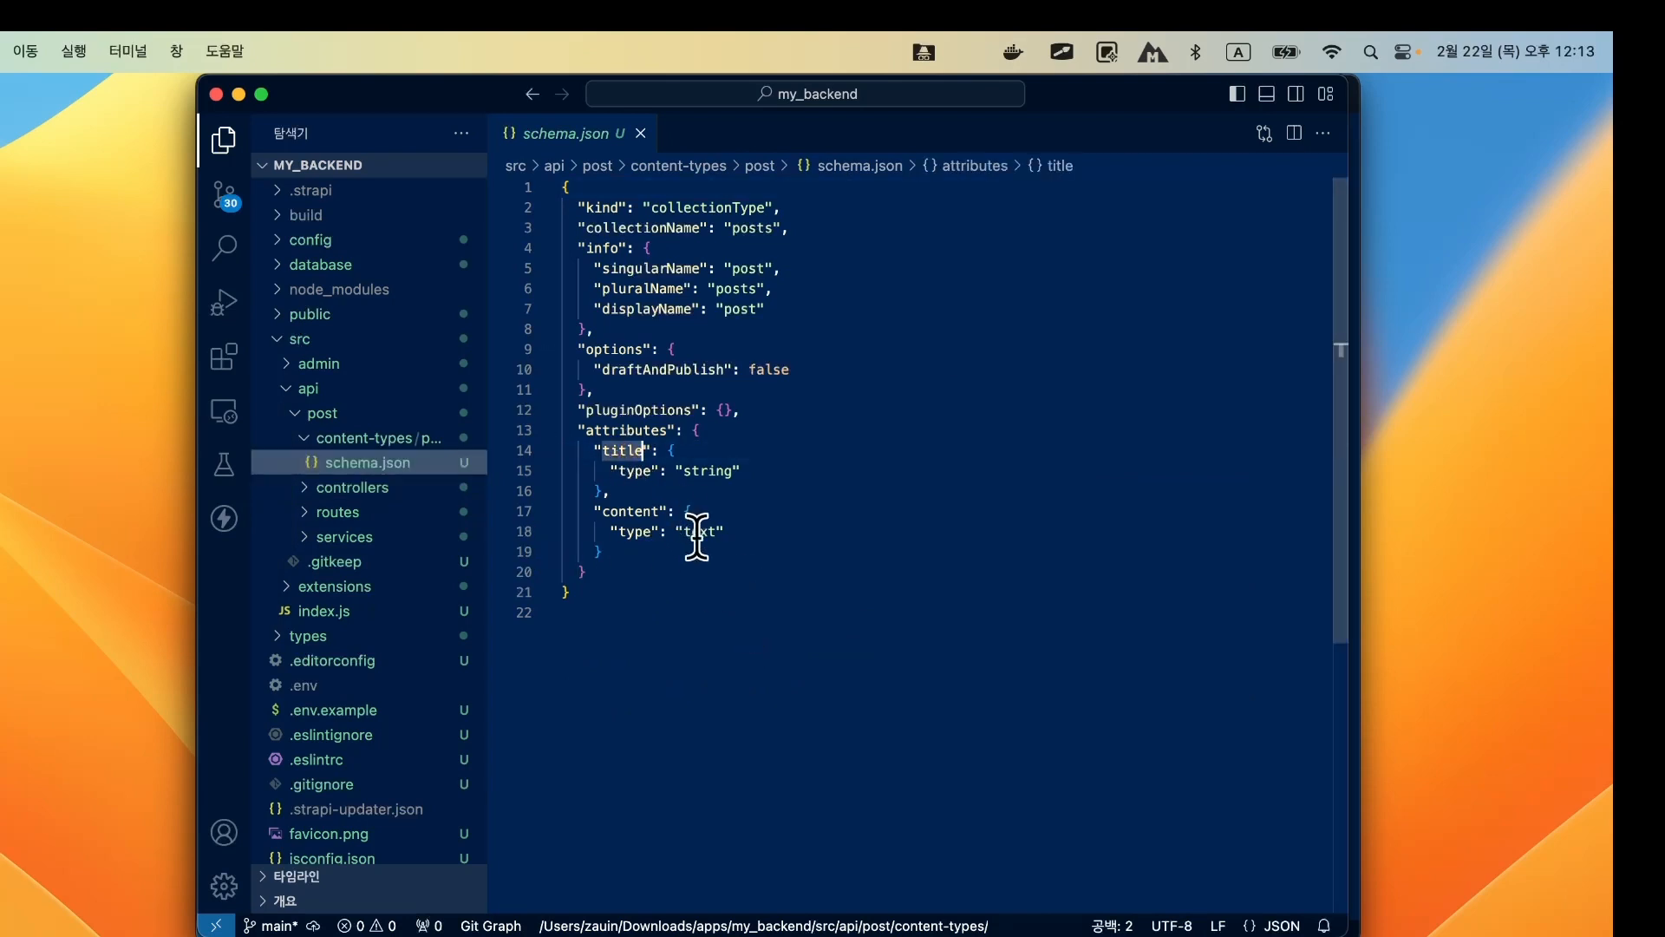
left_click(618, 512)
left_click(742, 574)
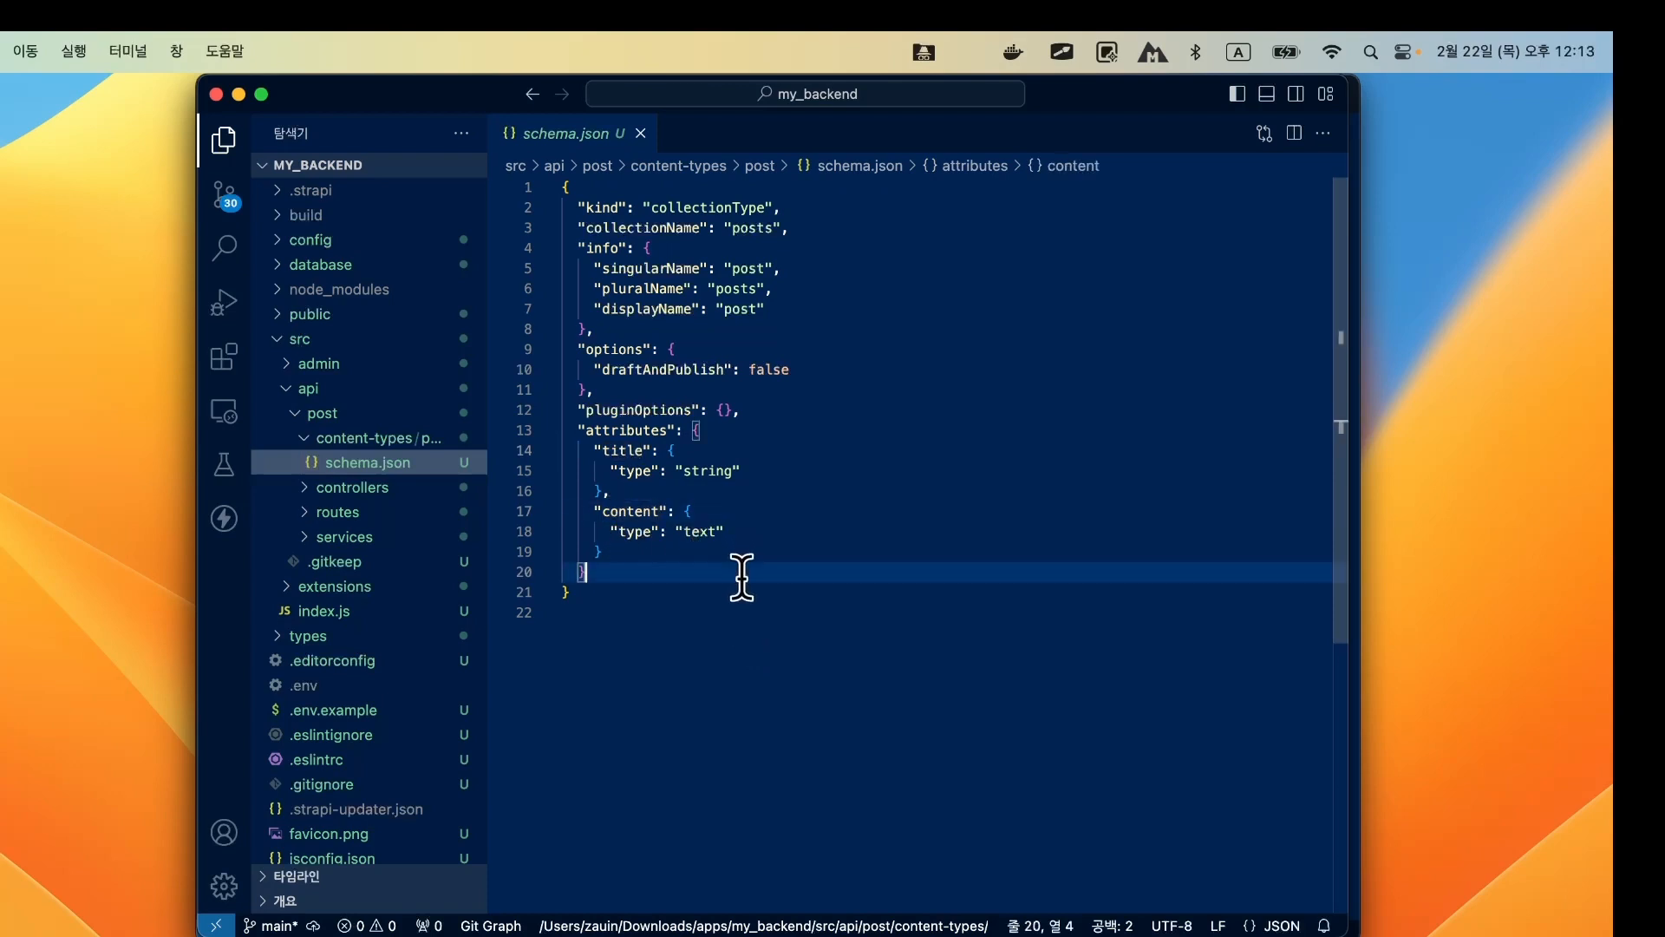
left_click(577, 430, "shift")
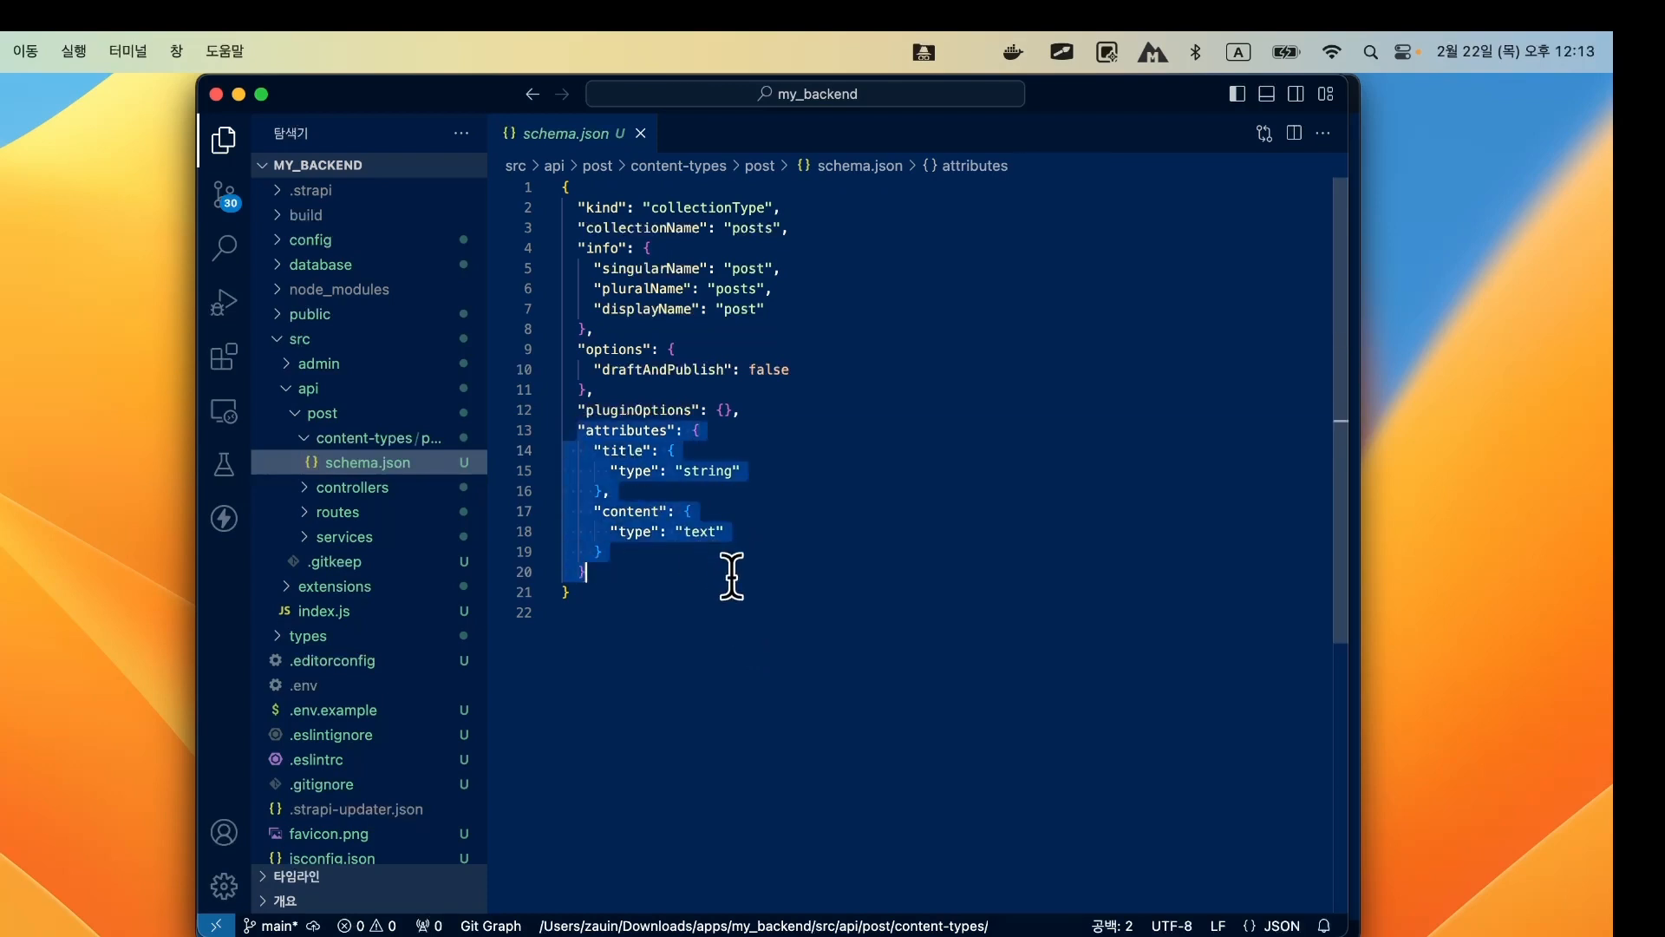
Switch to the MySQL database client, refresh the my_backend table list and open the posts table.
left_click(795, 588)
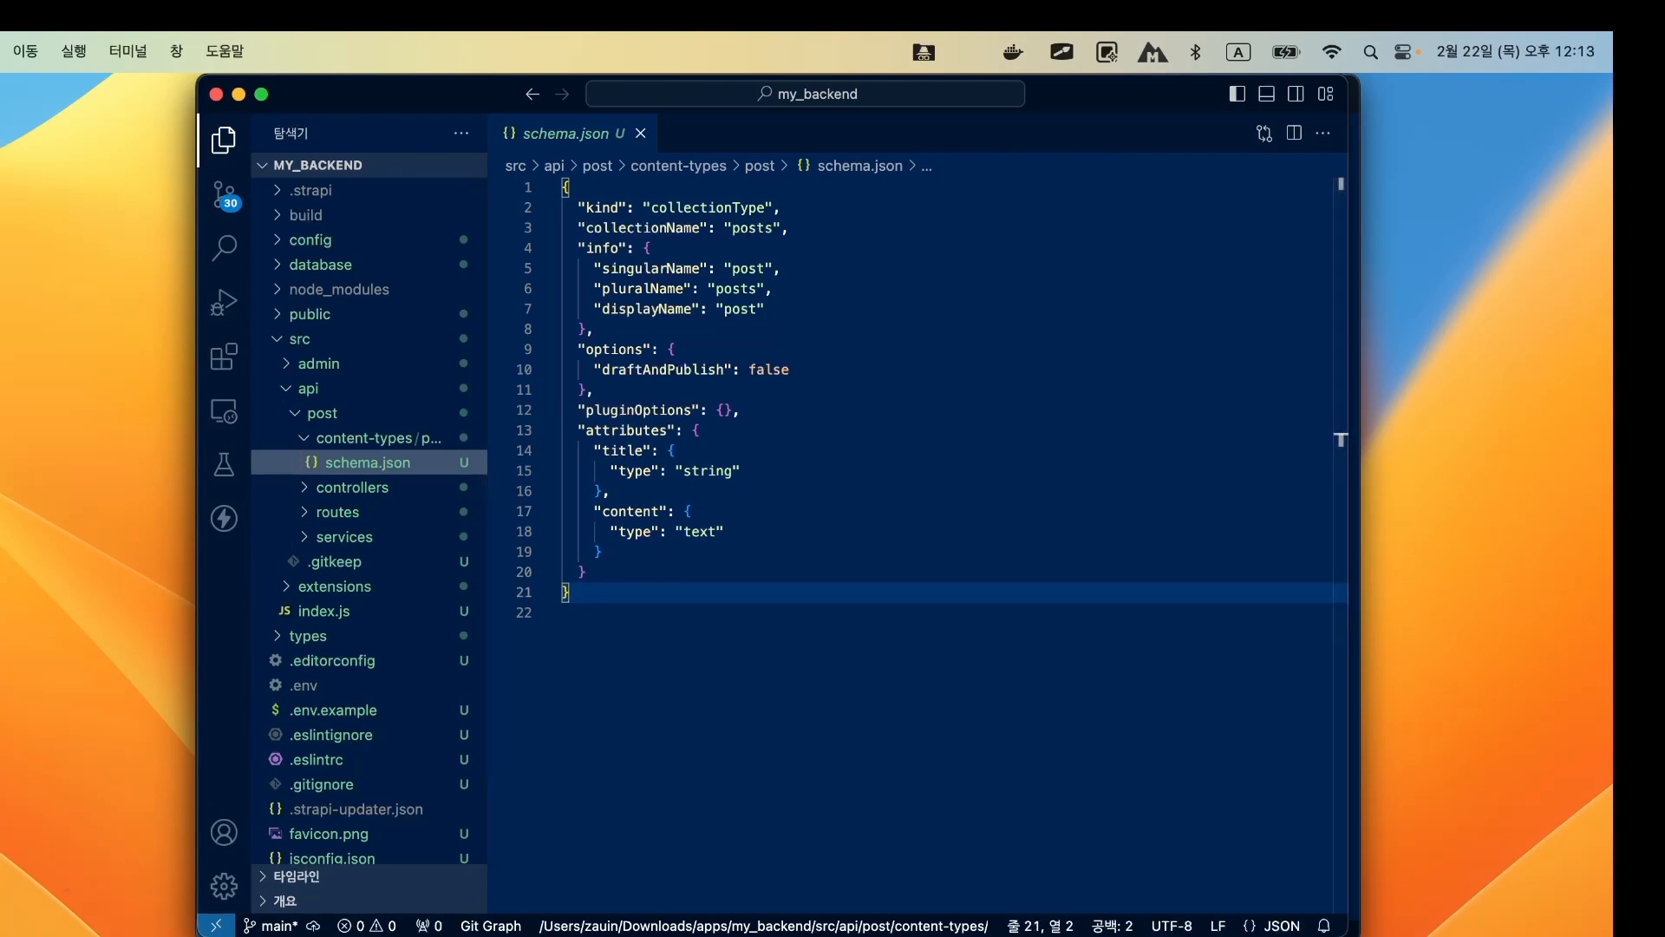
key("super+Tab")
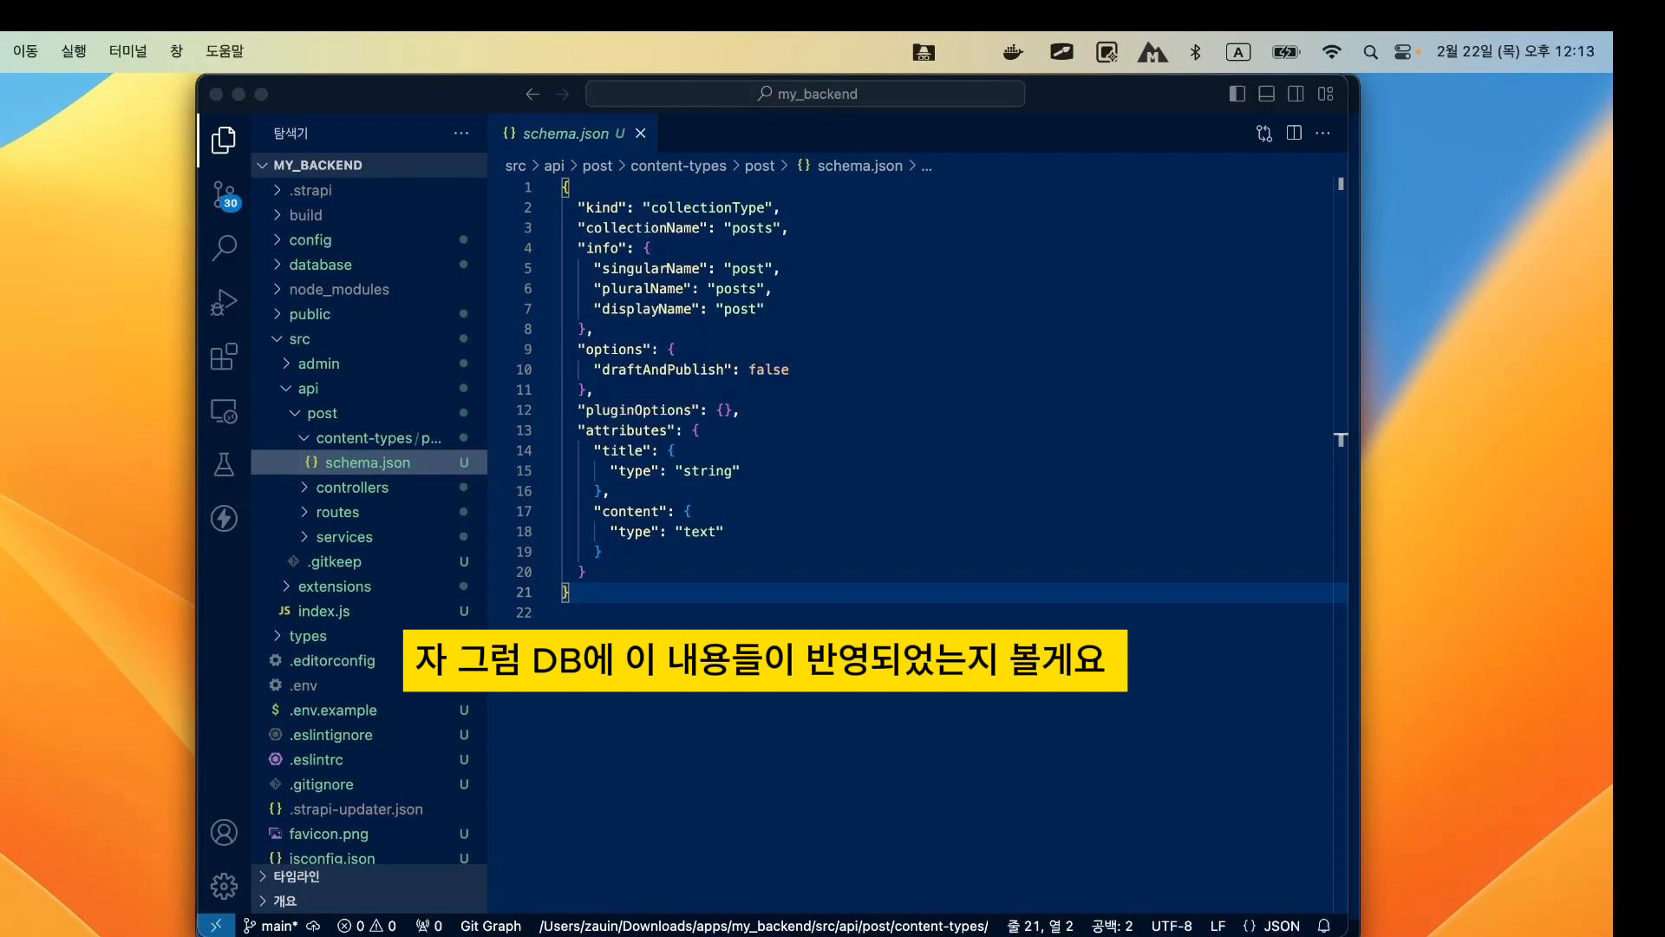
key("super+Tab")
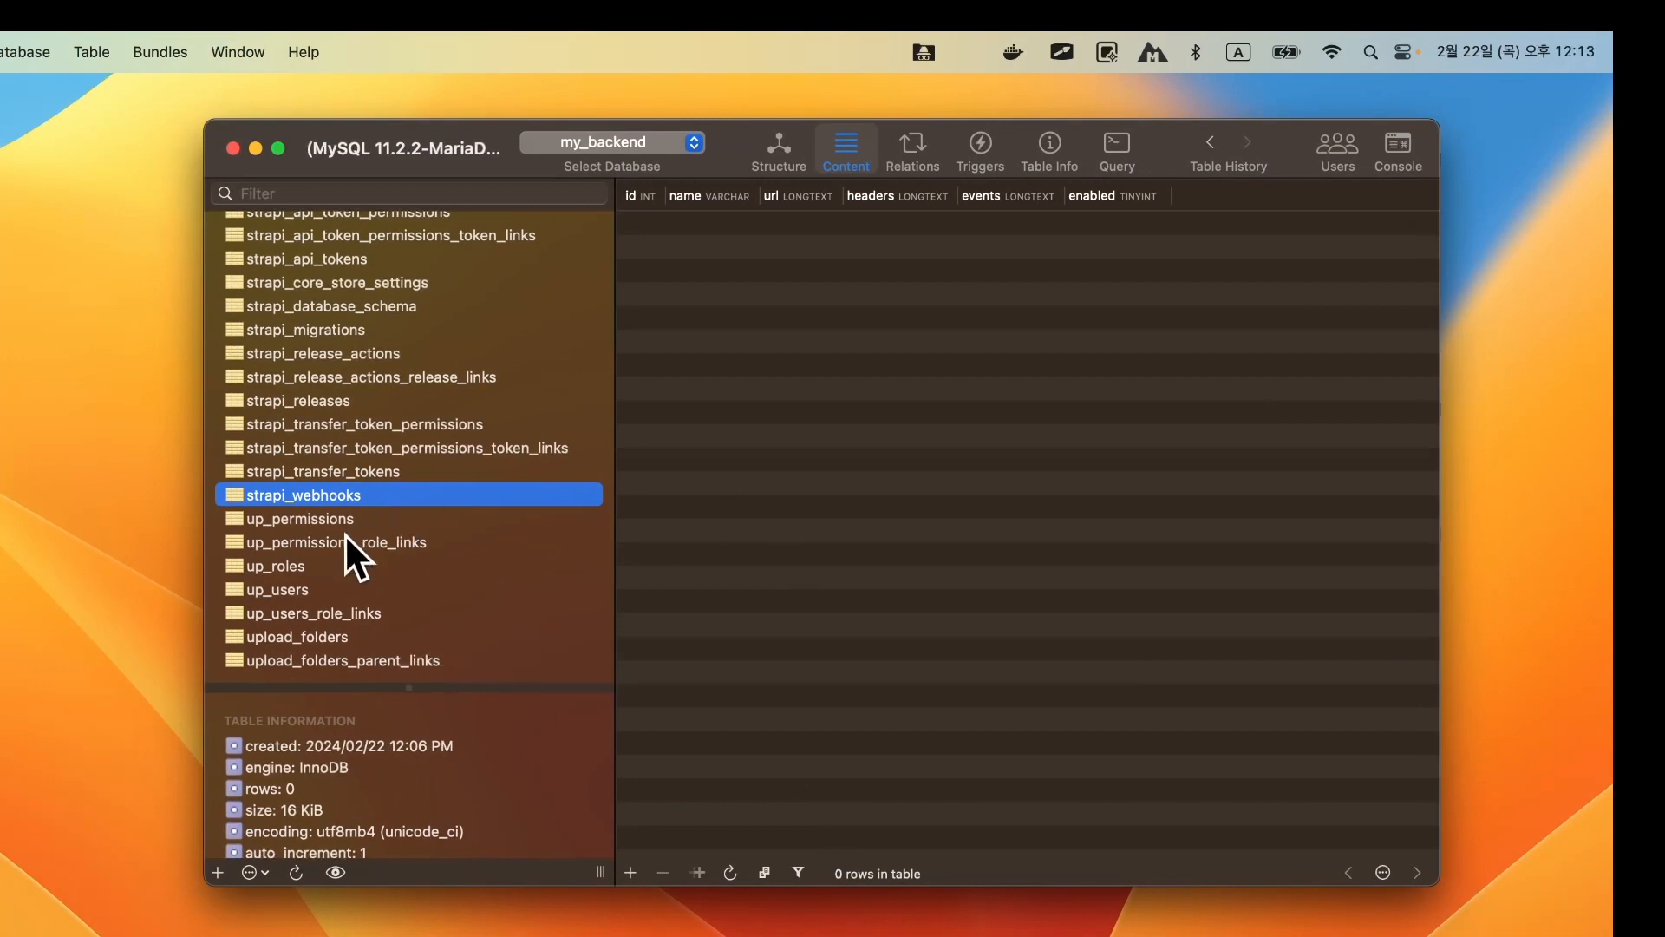
scroll(347, 540, "up", 5)
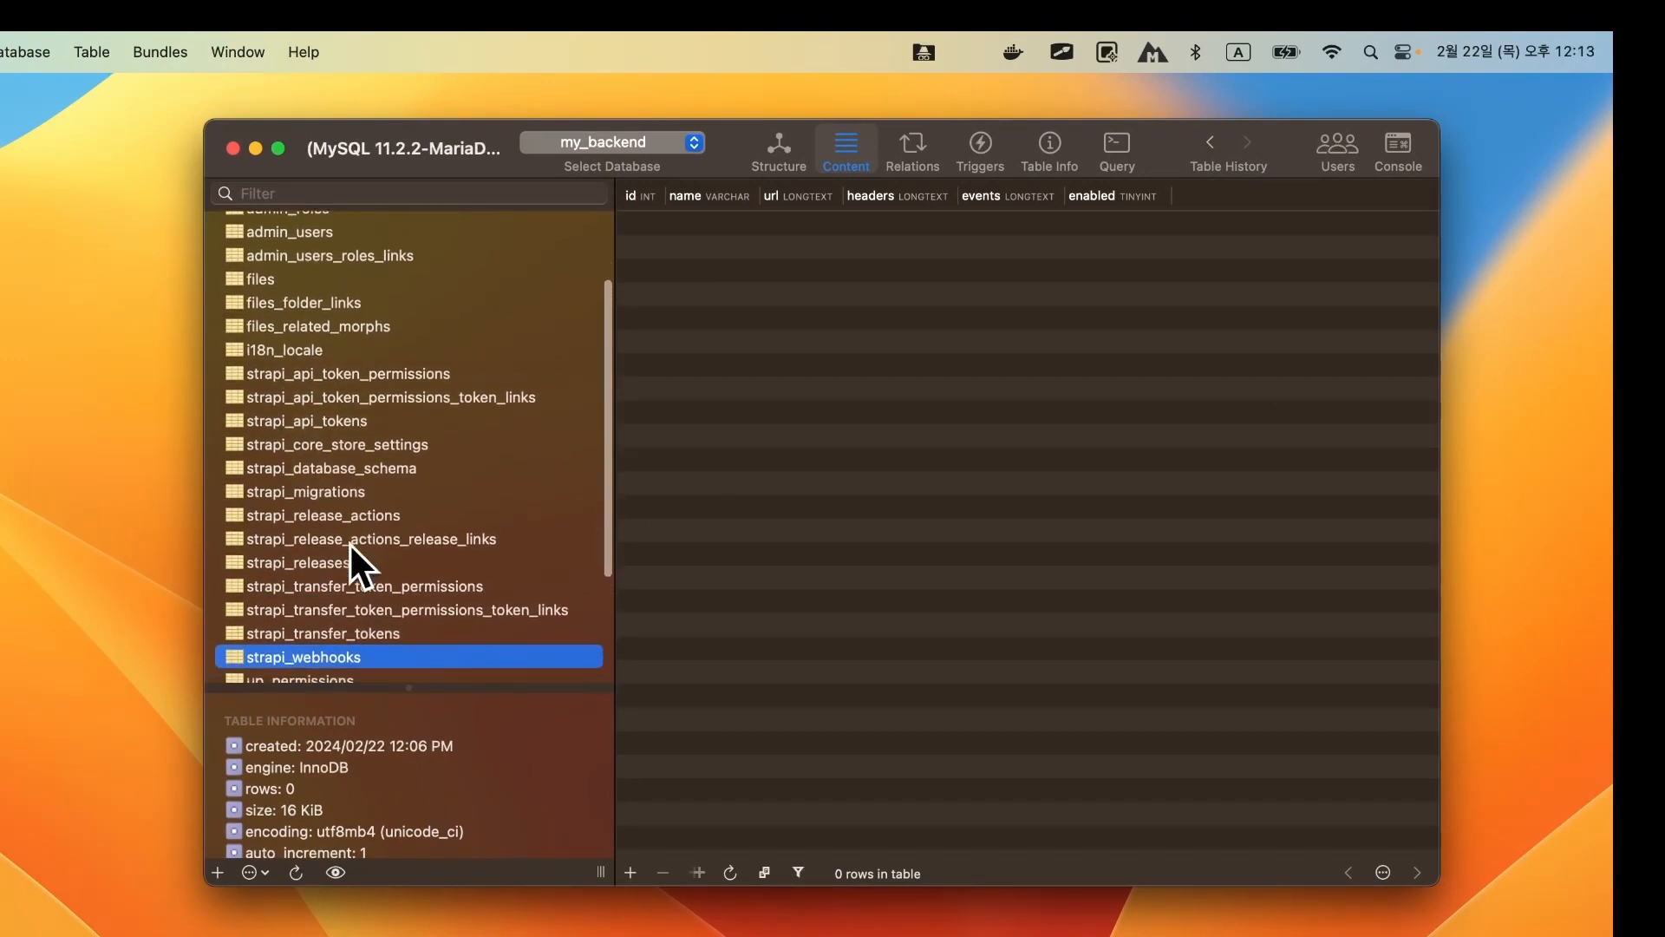
left_click(295, 870)
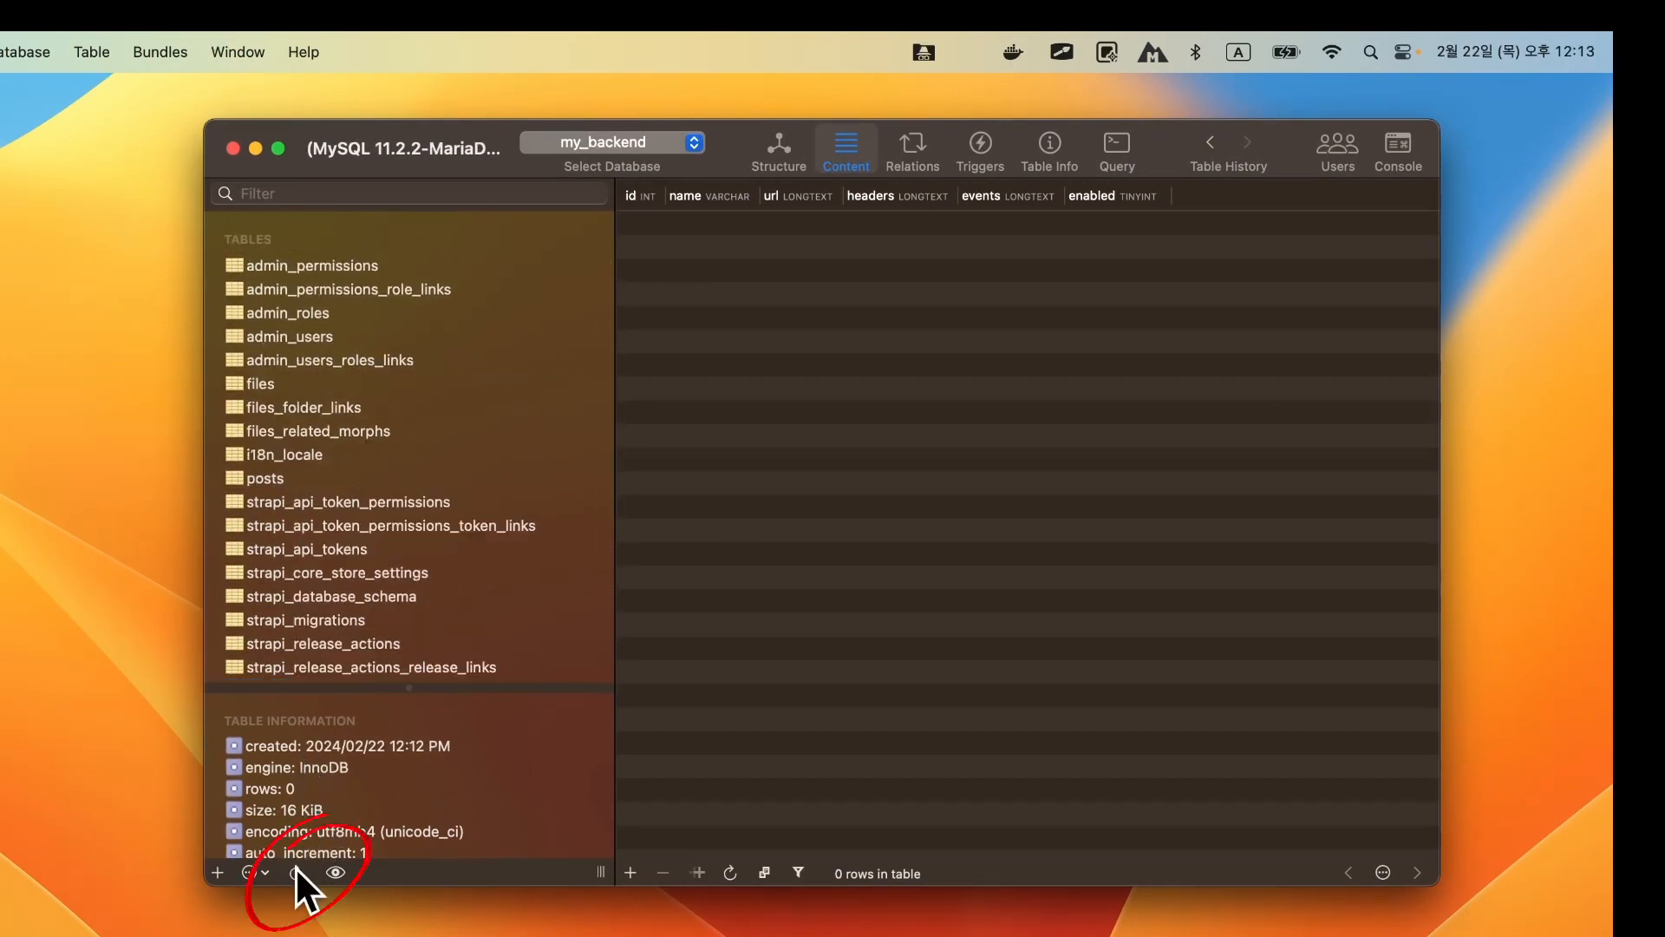
left_click(293, 480)
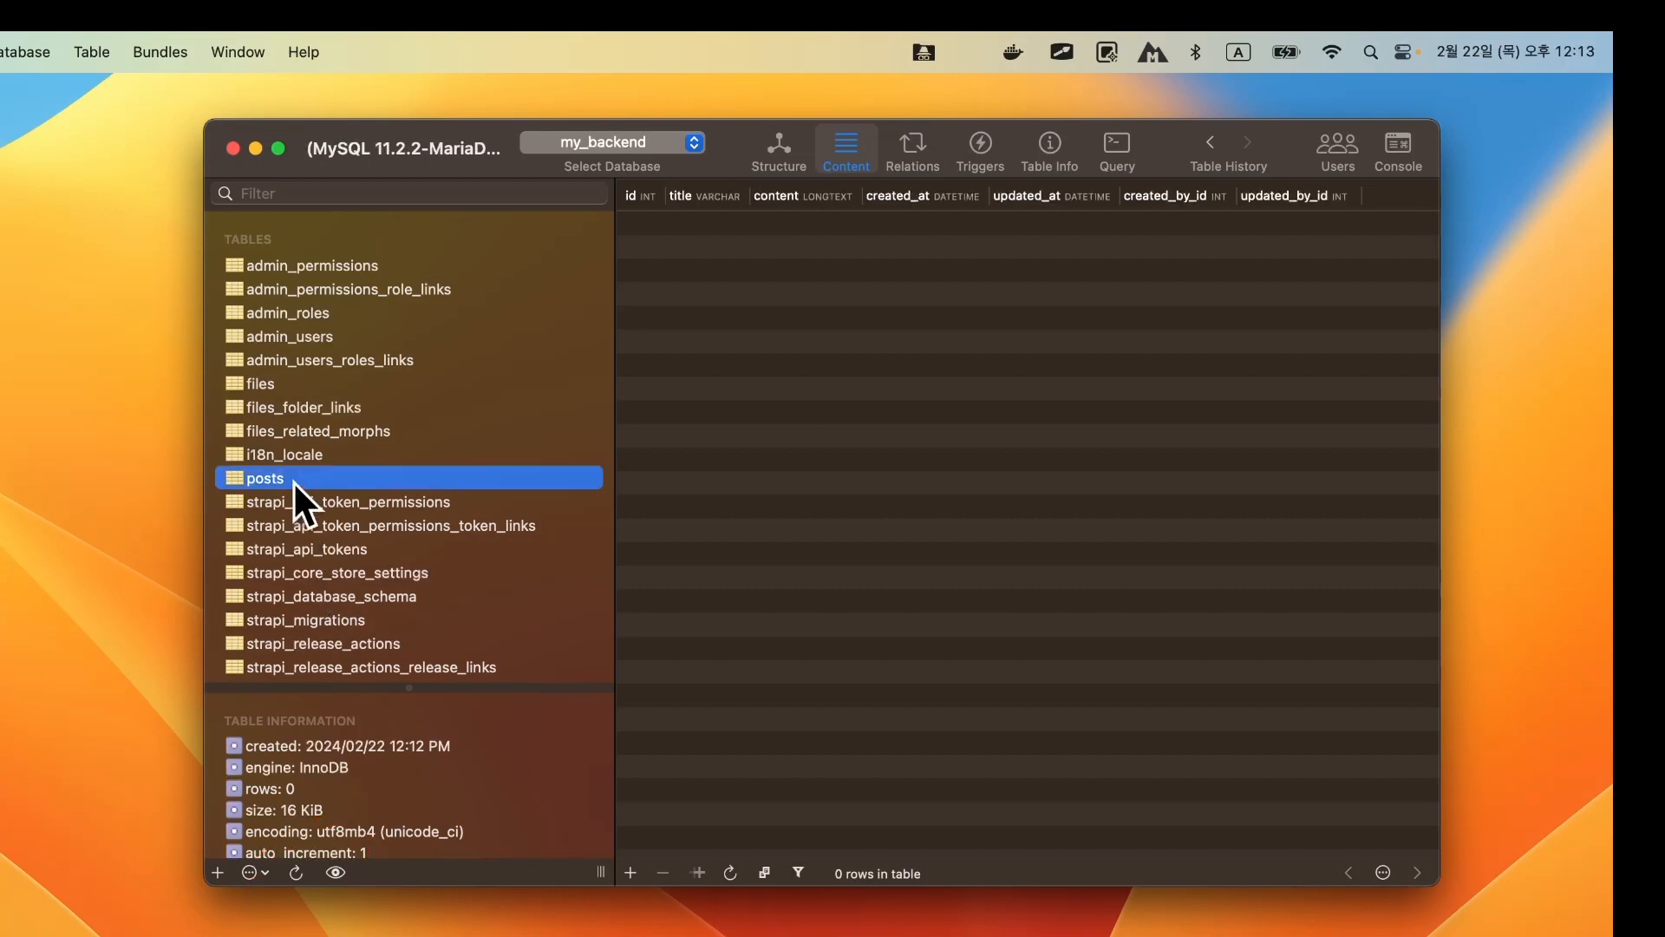
scroll(293, 480, "down", 1)
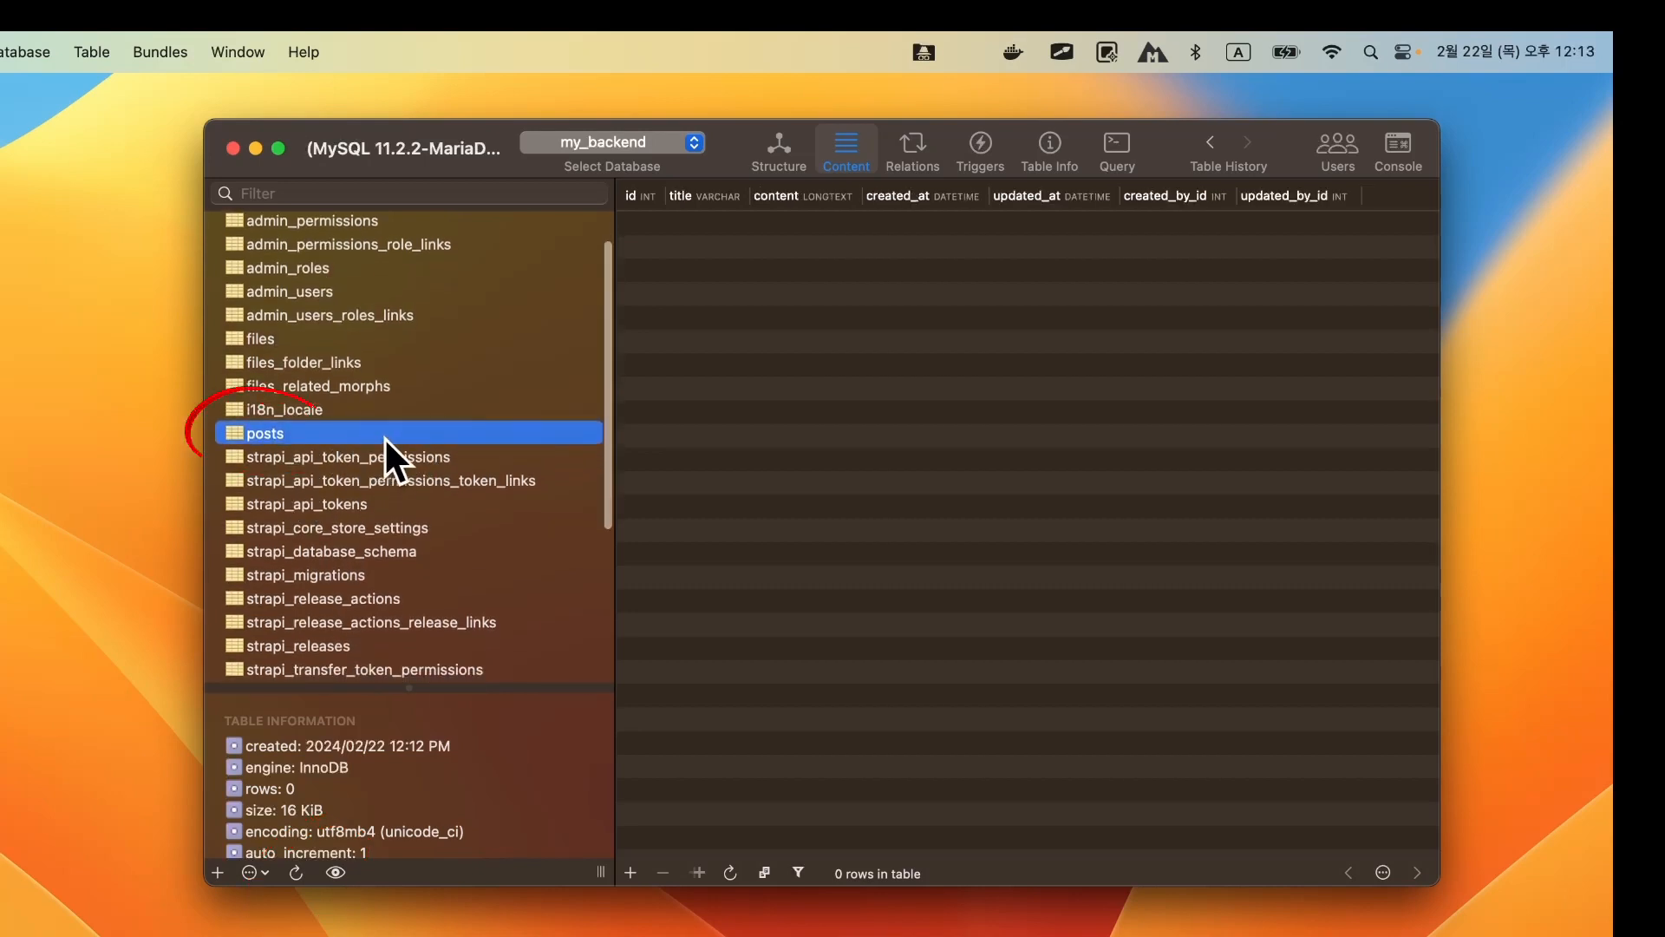
Show the posts table's structure and widen the Type column to examine the title and content field types.
left_click(778, 146)
left_click(673, 279)
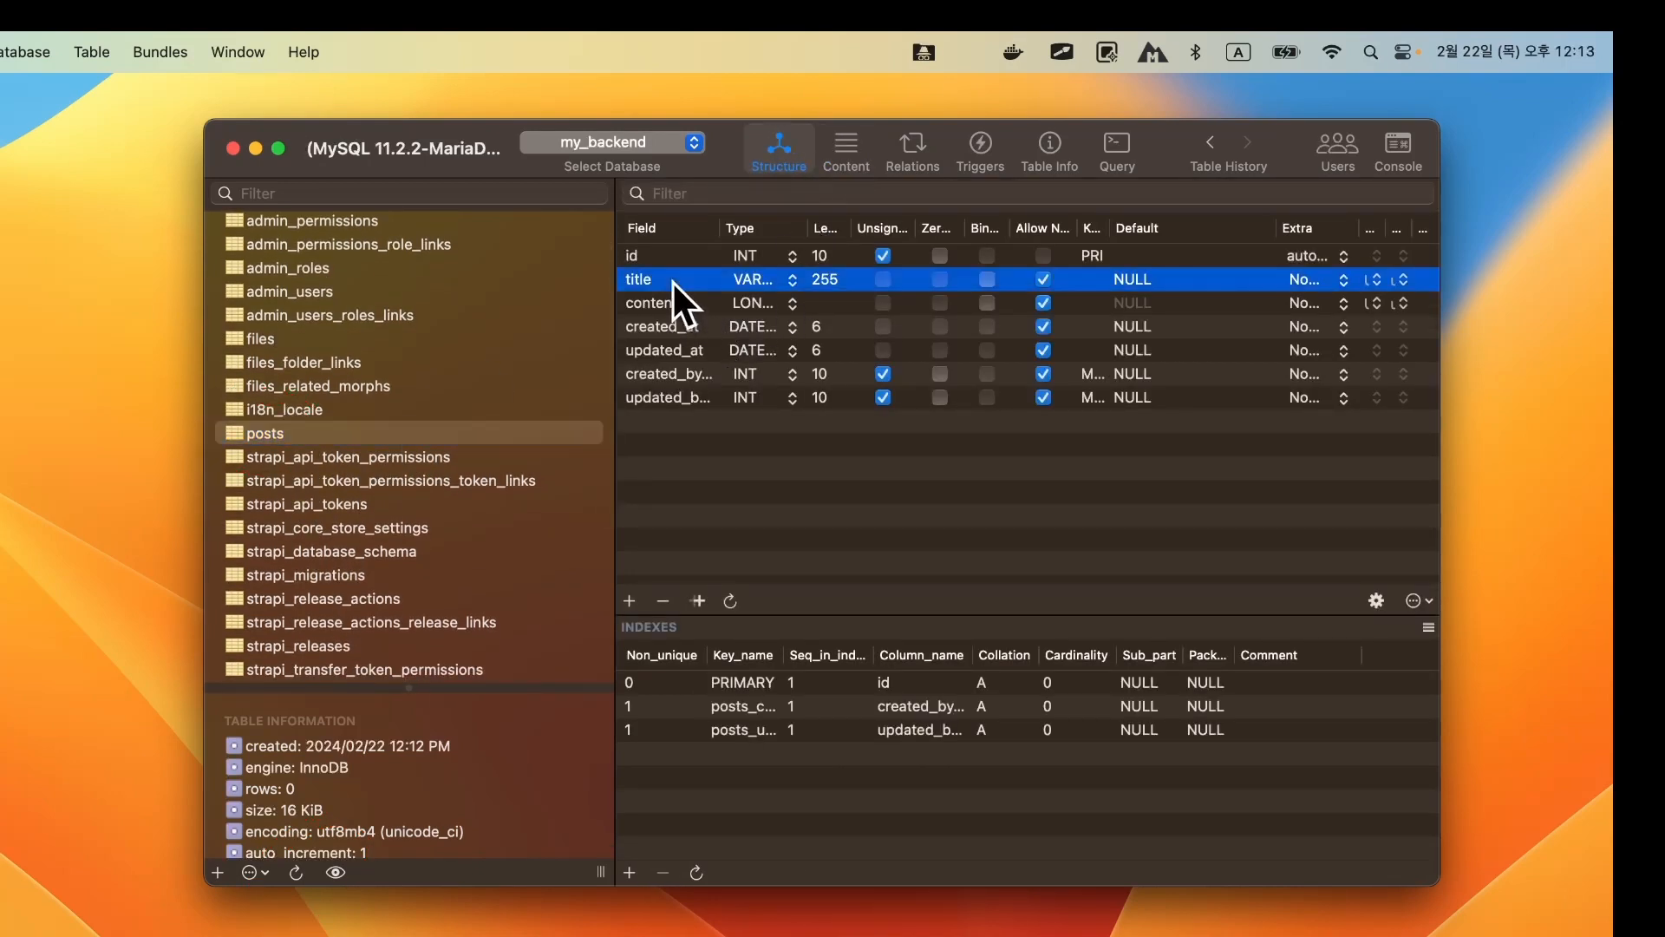
left_click(673, 307)
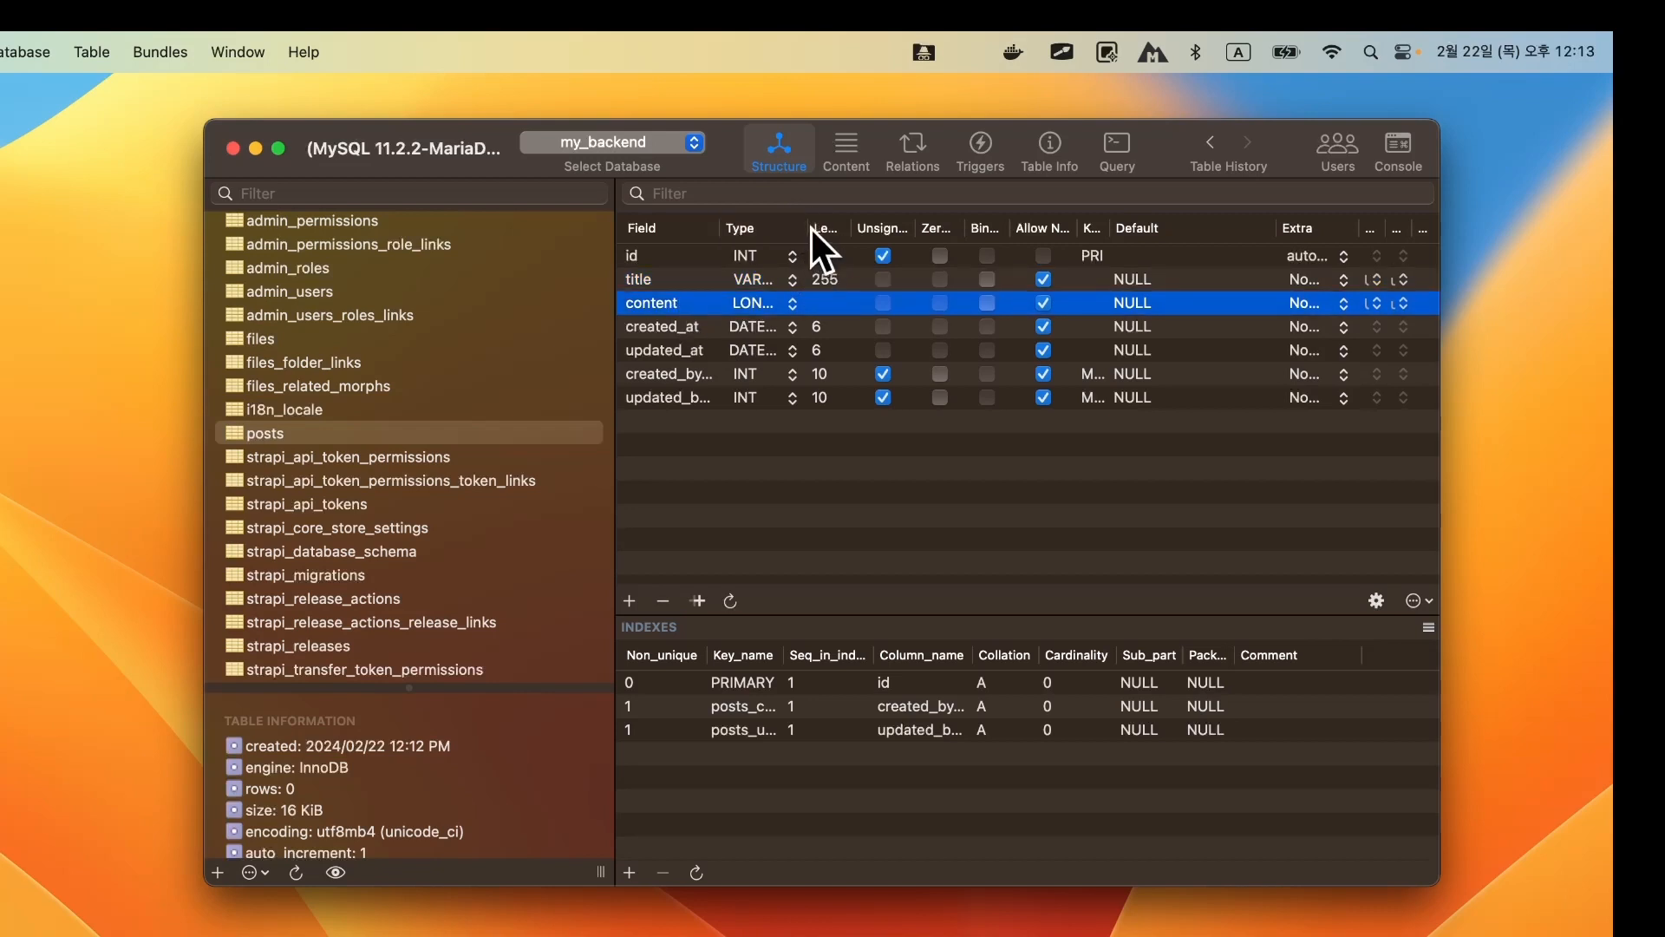
left_click_drag(803, 229, 899, 229)
left_click(789, 285)
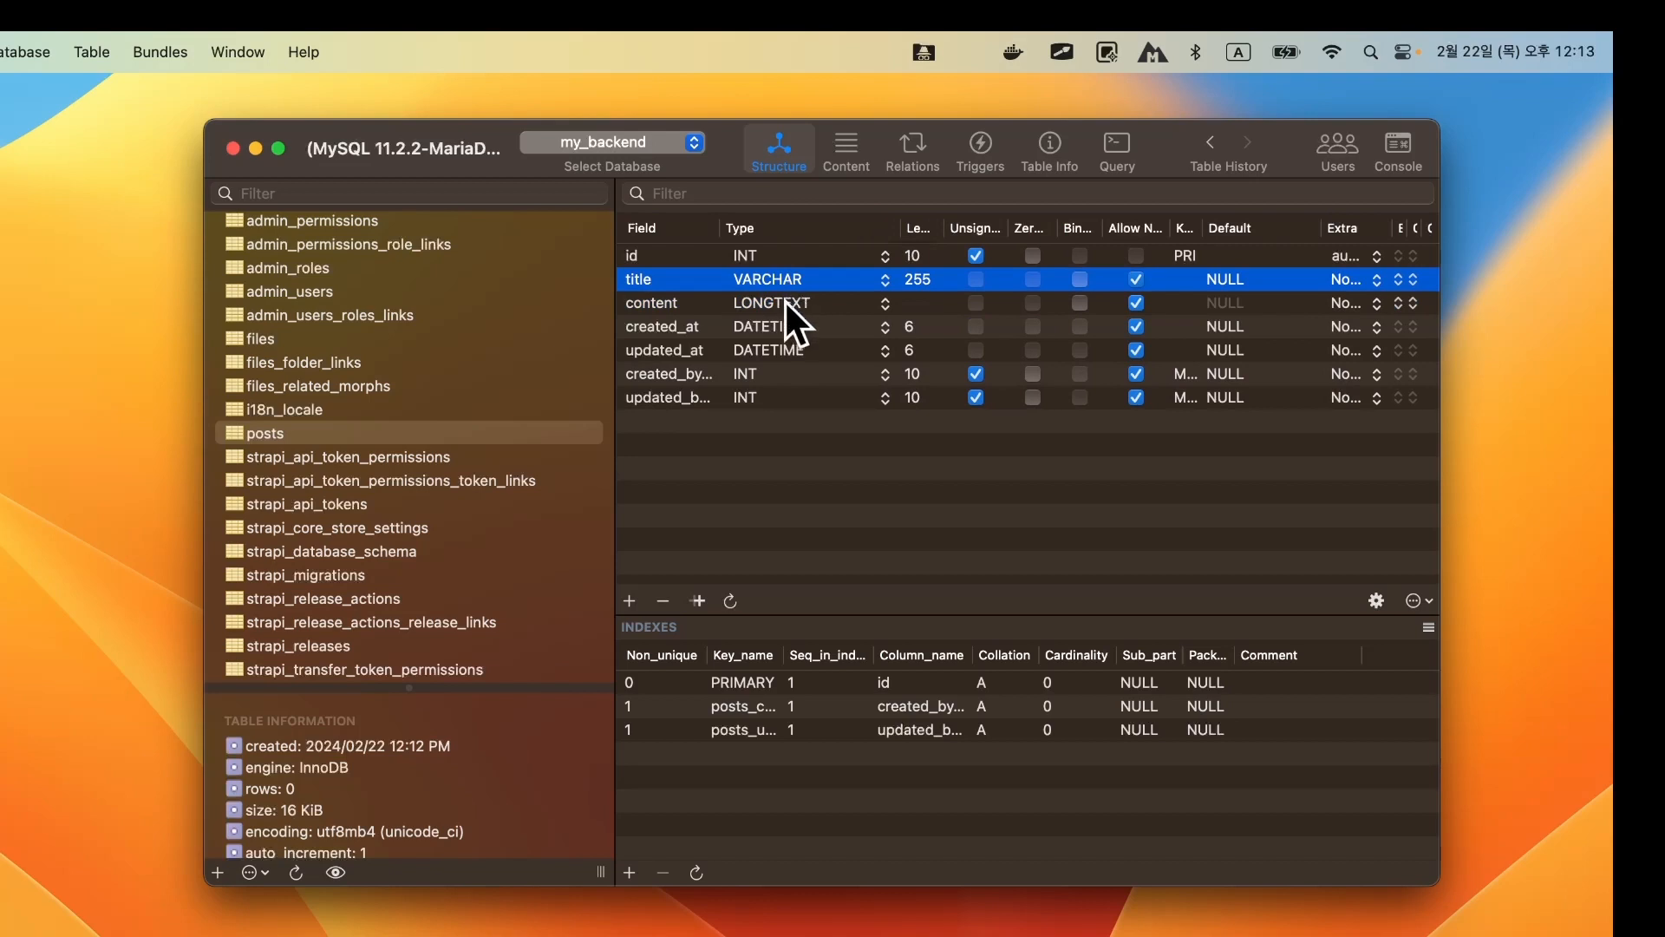
left_click(784, 300)
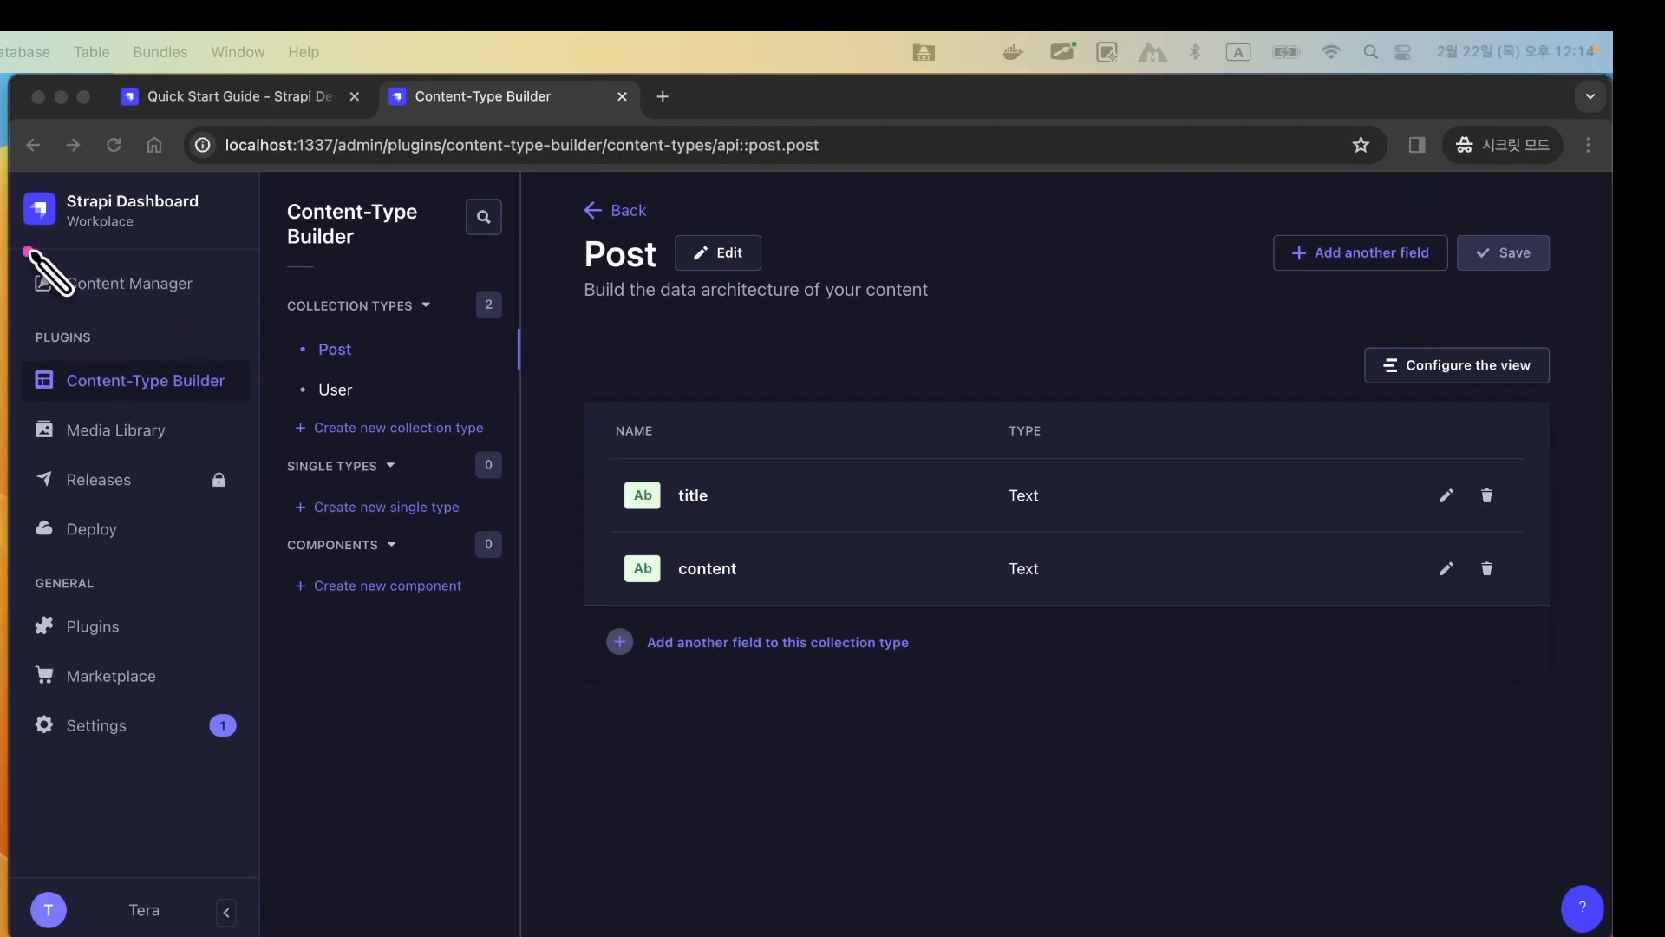
Switch to Strapi in the browser and start a new post entry in the Content Manager.
mouse_move(22, 250)
left_mouse_down()
mouse_move(52, 315)
mouse_move(236, 318)
left_mouse_up()
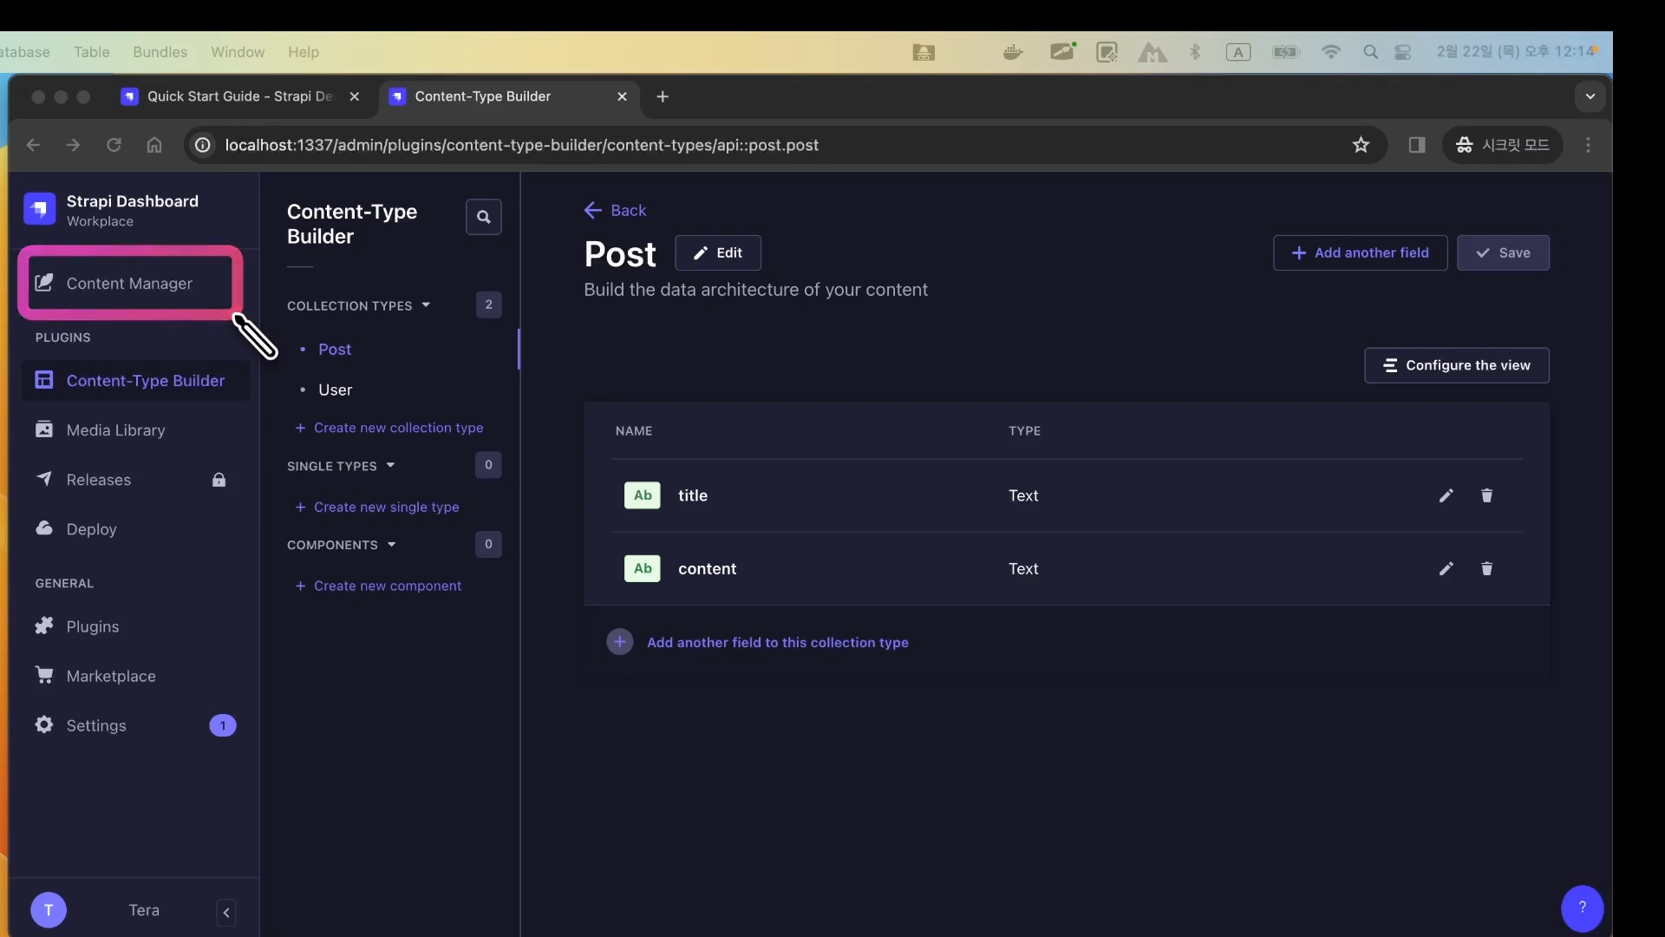
key("Escape")
left_click(153, 288)
left_click(154, 295)
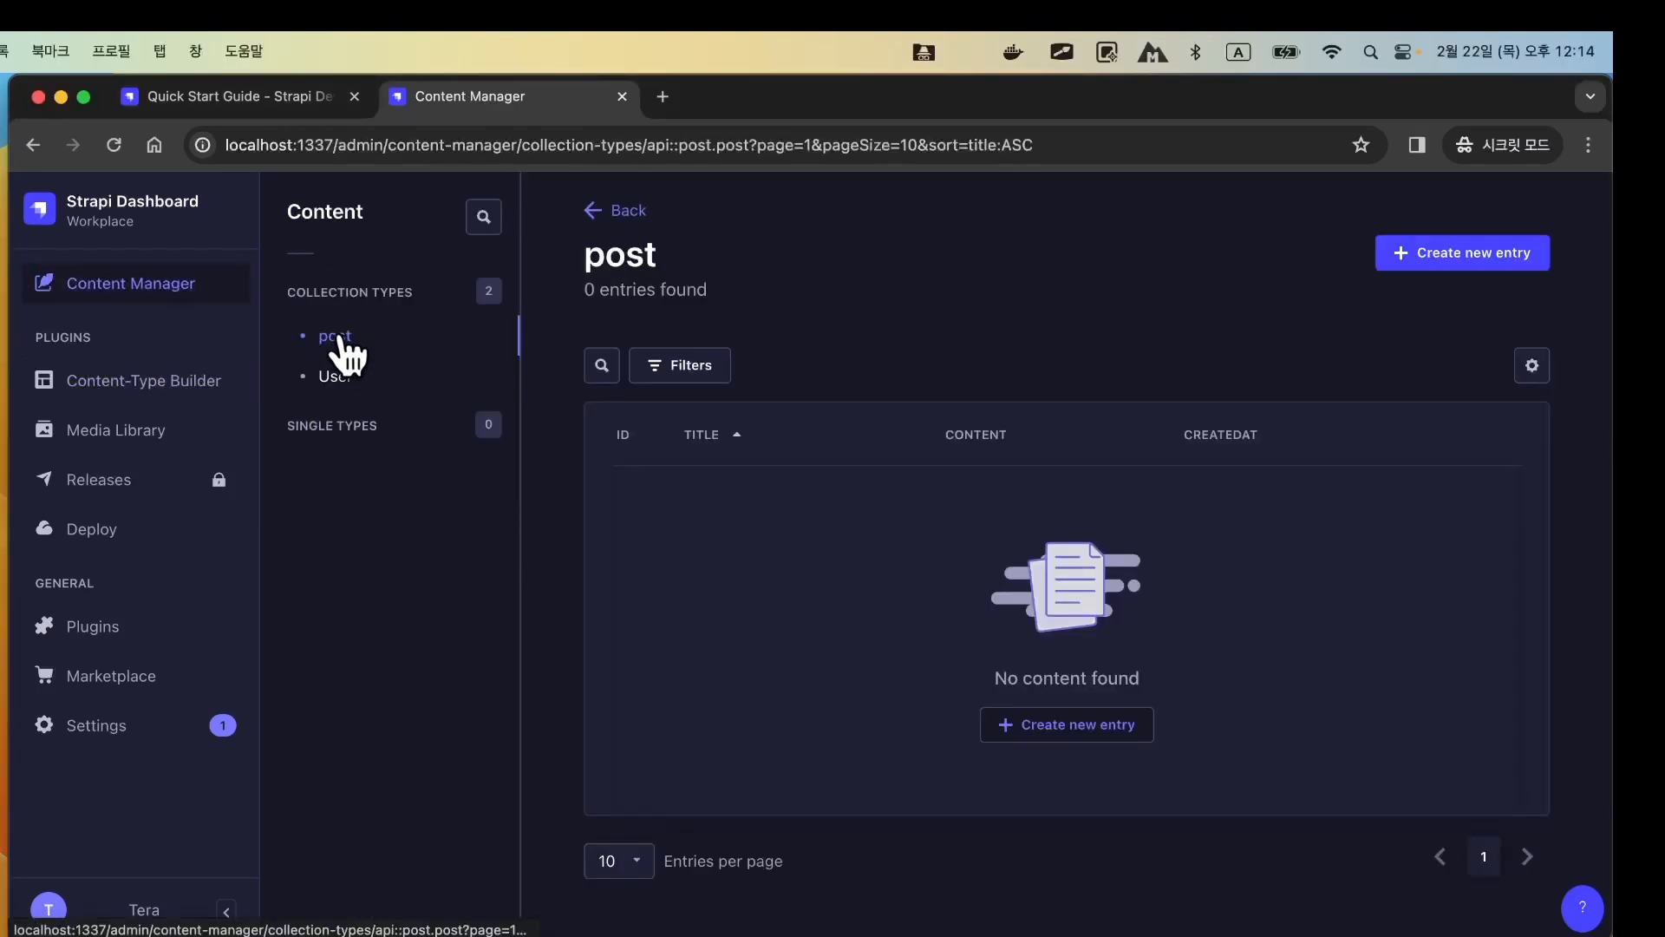
left_click(1398, 265)
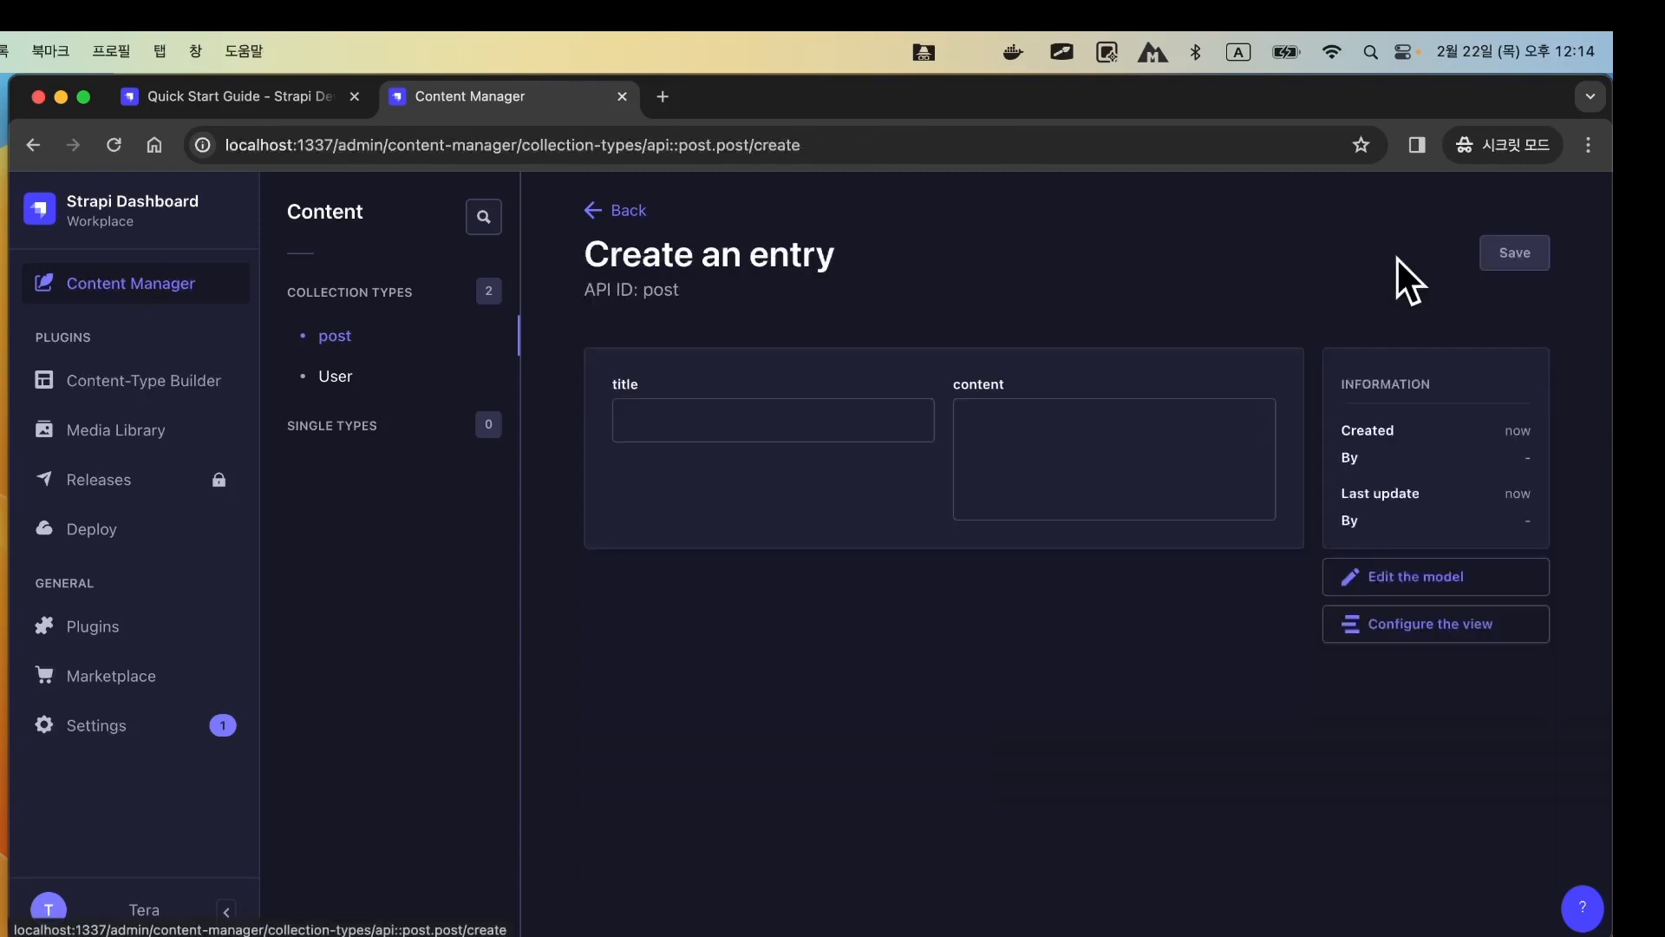
Fill in the title "첫 번째 포스팅입니다." and the two-line content "안녕하세요" / "첫 번째 포스팅입니다.", and save the entry.
left_click(763, 422)
key("ctrl+space")
type("첫 번째")
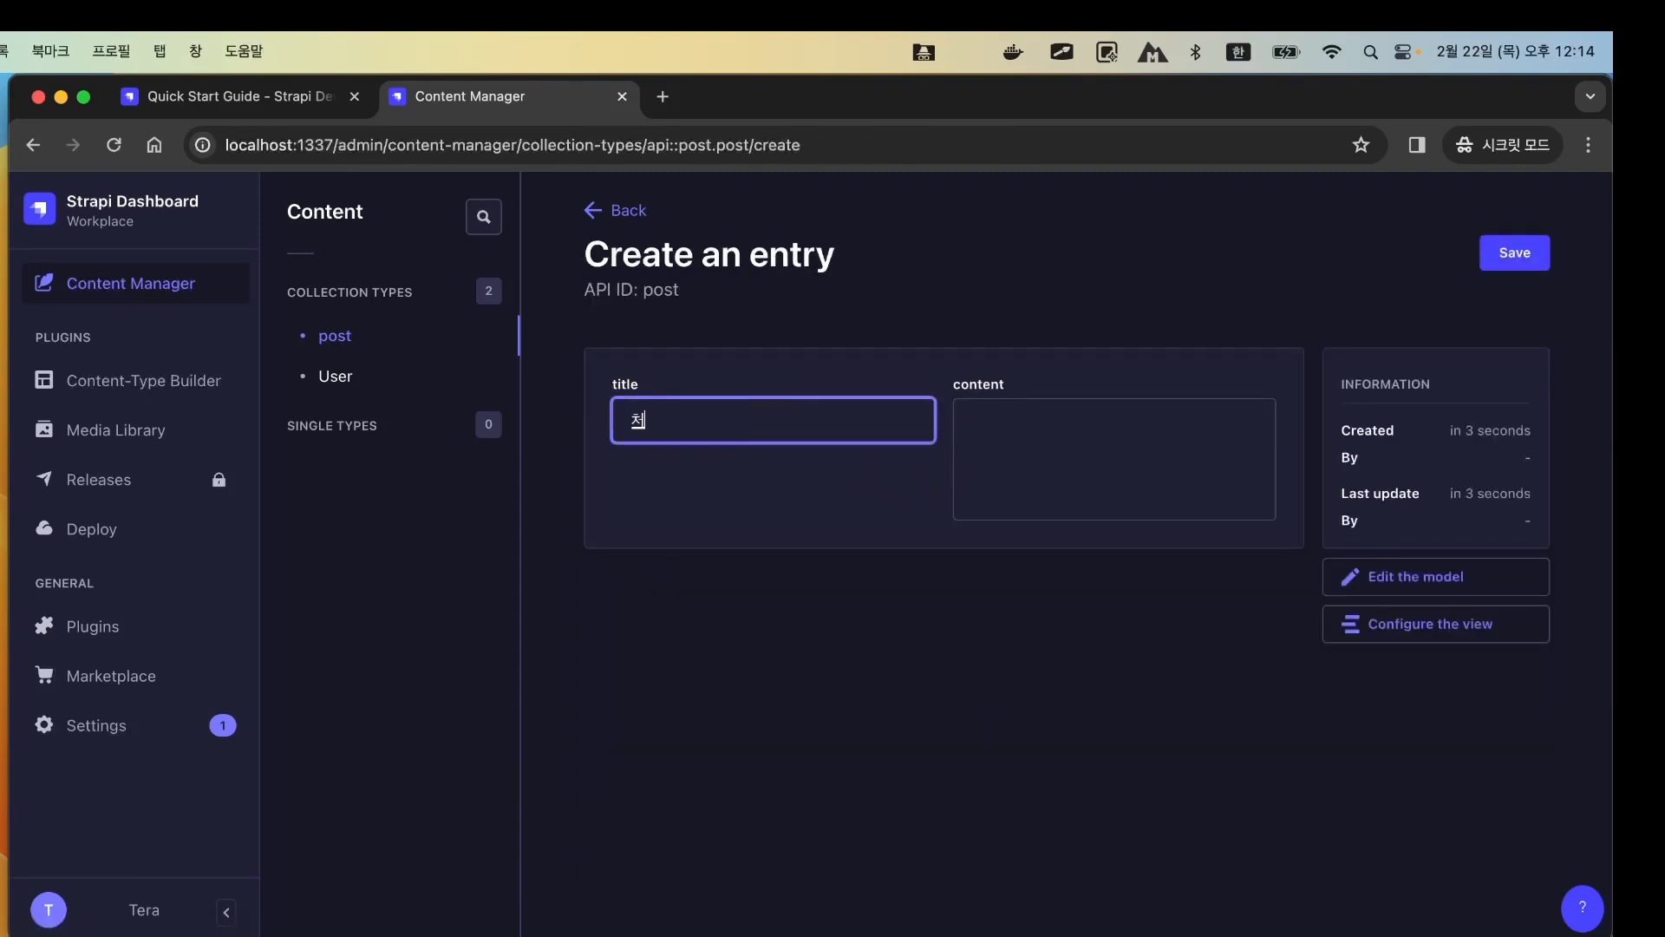
type(" 포스팅입니다.")
key("Tab")
type("안녕하세요")
key("Return")
type("첫 번째 포스팅입니다.")
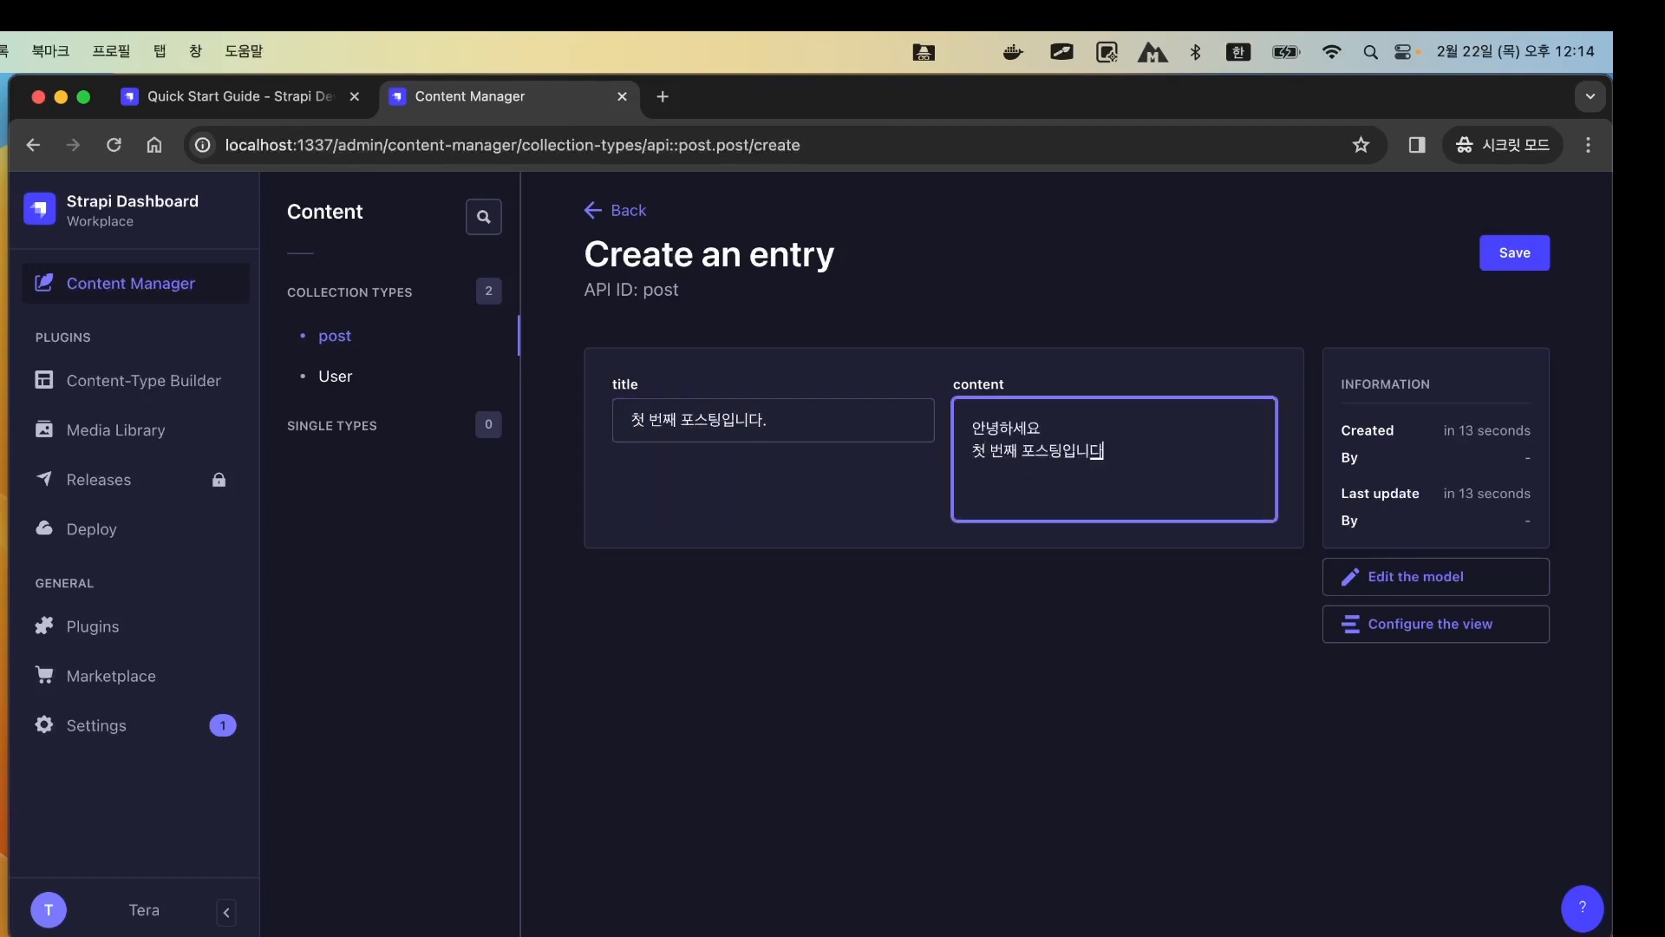
left_click(1518, 258)
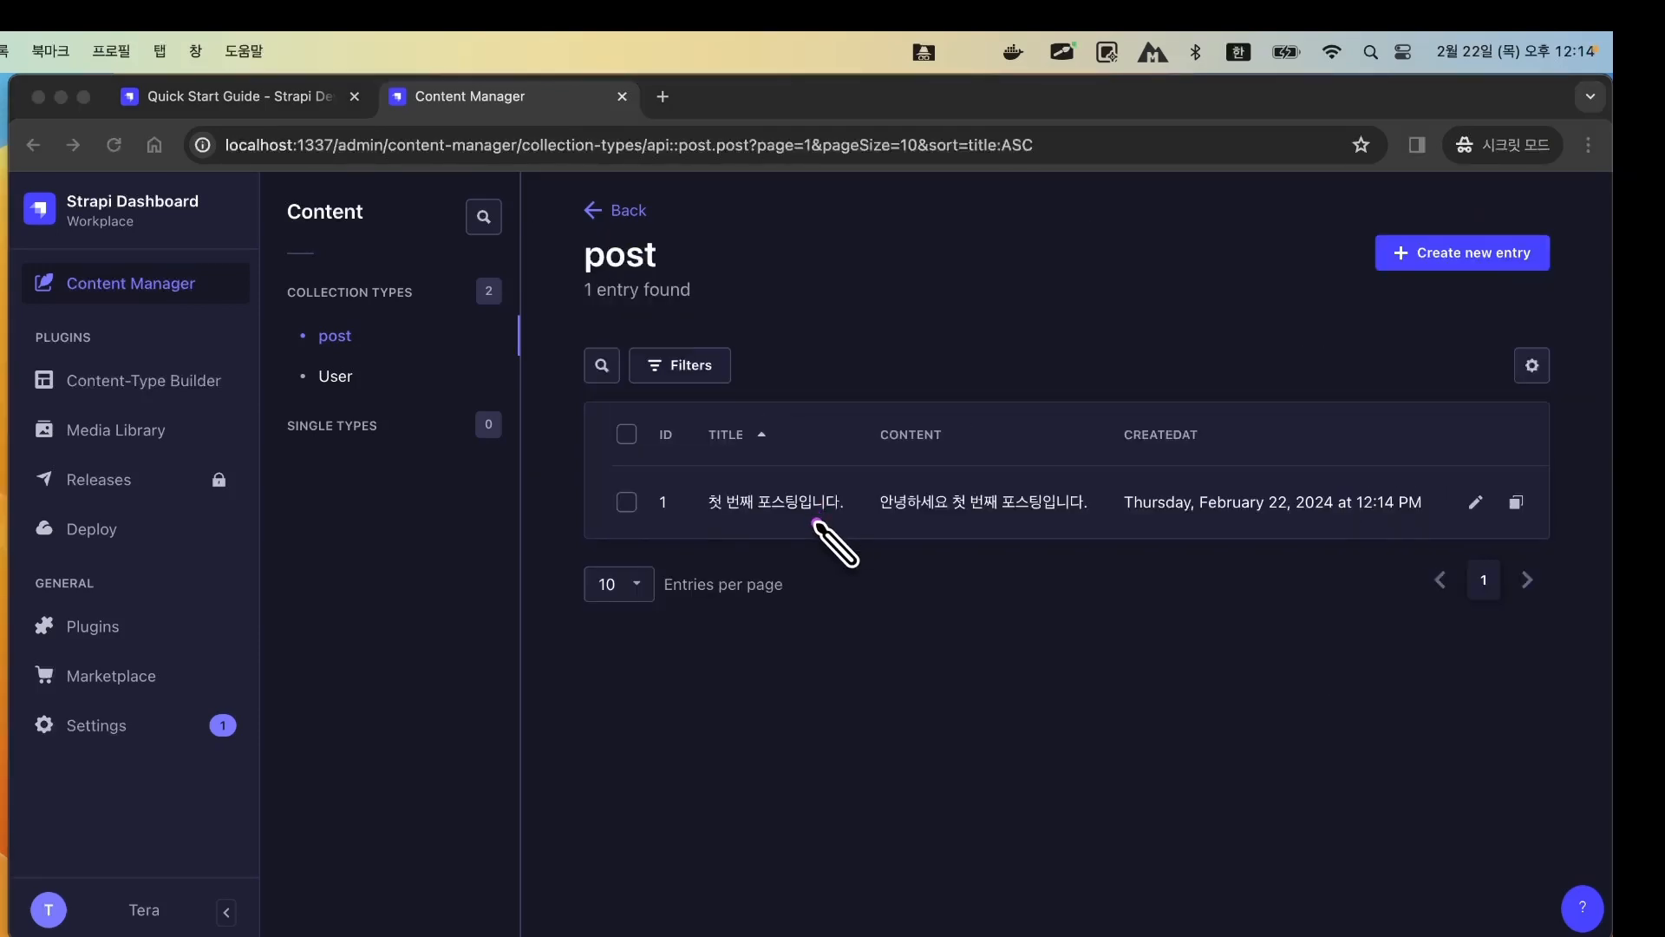
In the database client, show the posts table's content and refresh it to check the saved post.
mouse_move(633, 465)
left_mouse_down()
mouse_move(1070, 569)
mouse_move(1408, 538)
mouse_move(1392, 549)
left_mouse_up()
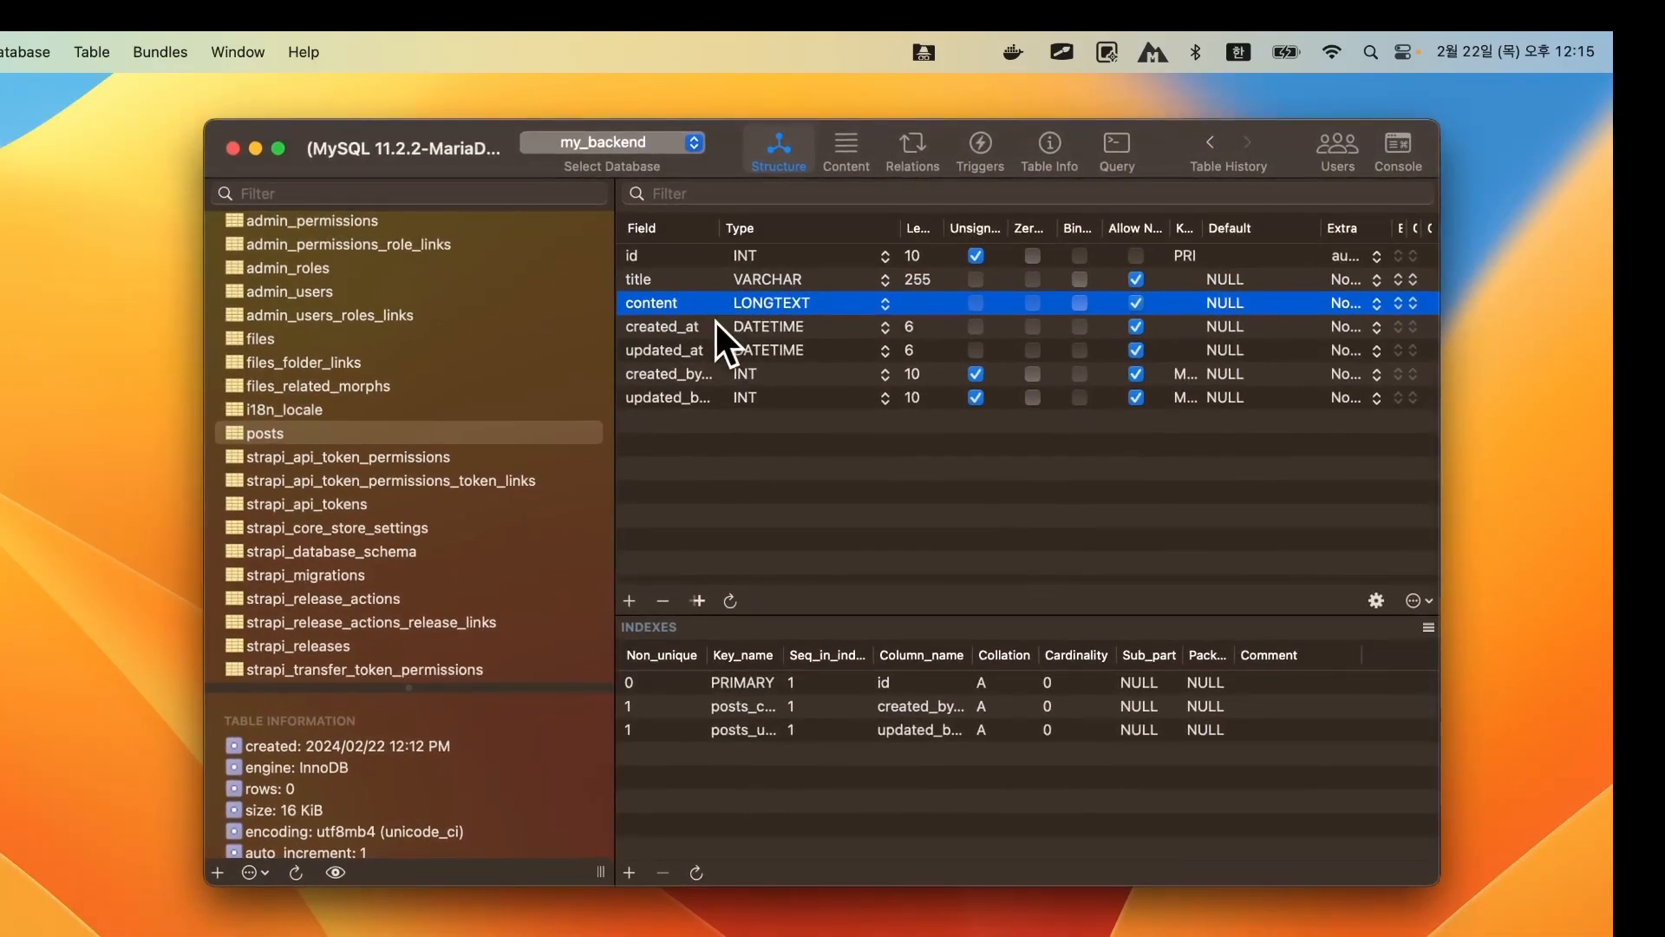
left_click(837, 157)
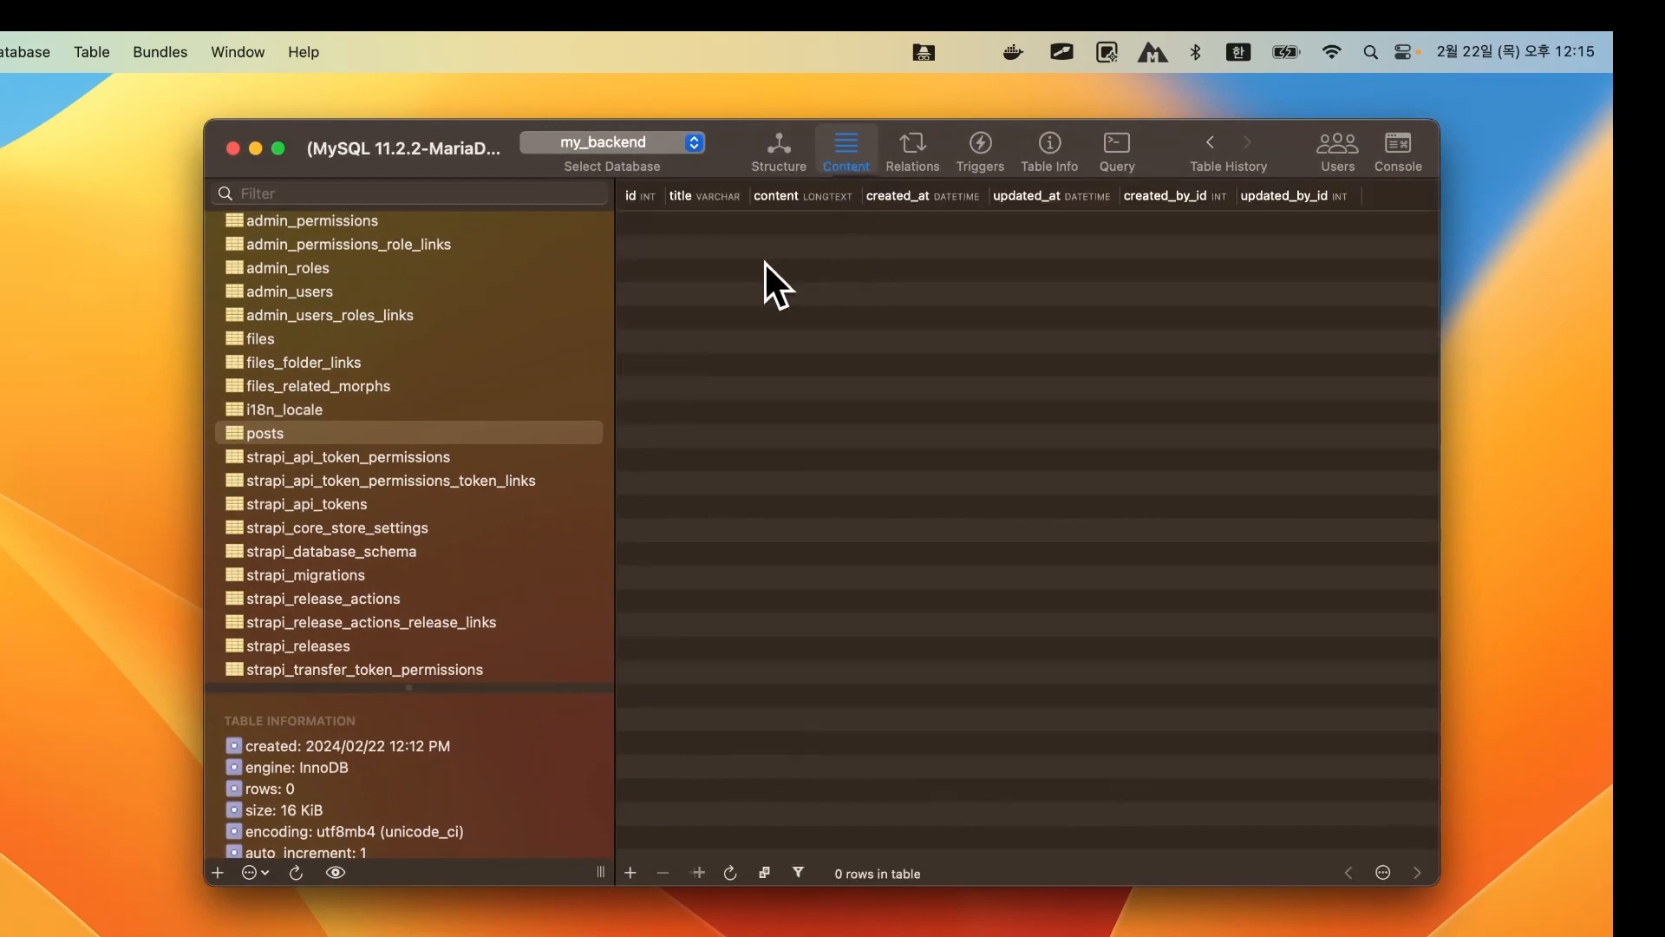
left_click(730, 870)
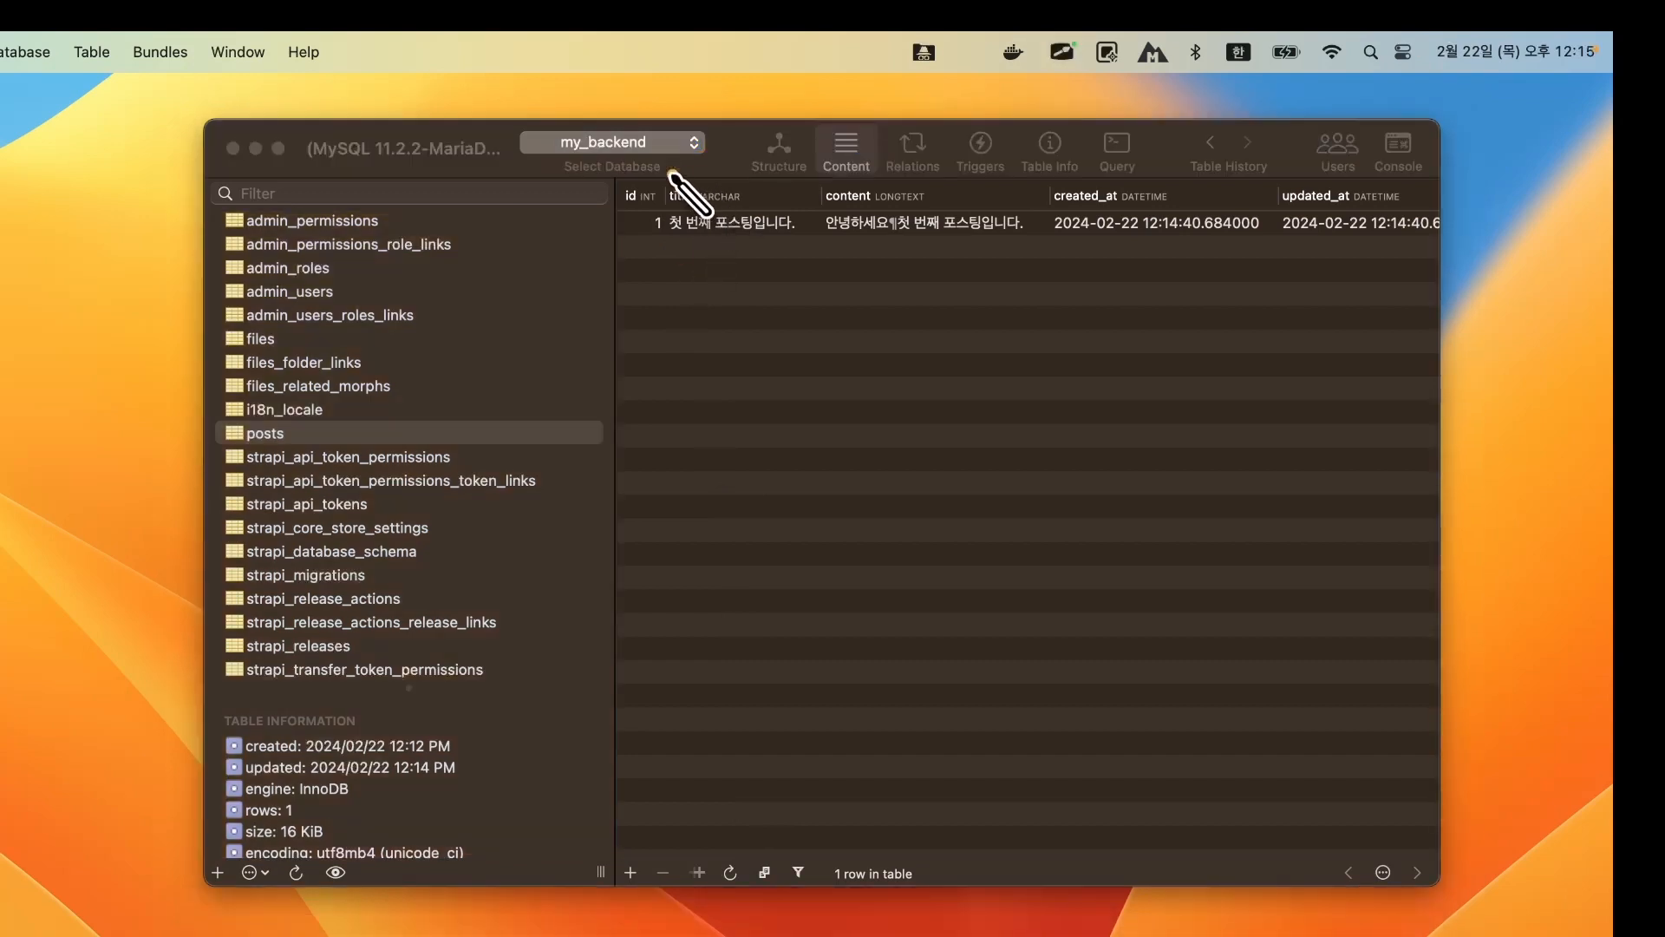
mouse_move(651, 180)
left_mouse_down()
mouse_move(1027, 266)
mouse_move(1115, 267)
left_mouse_up()
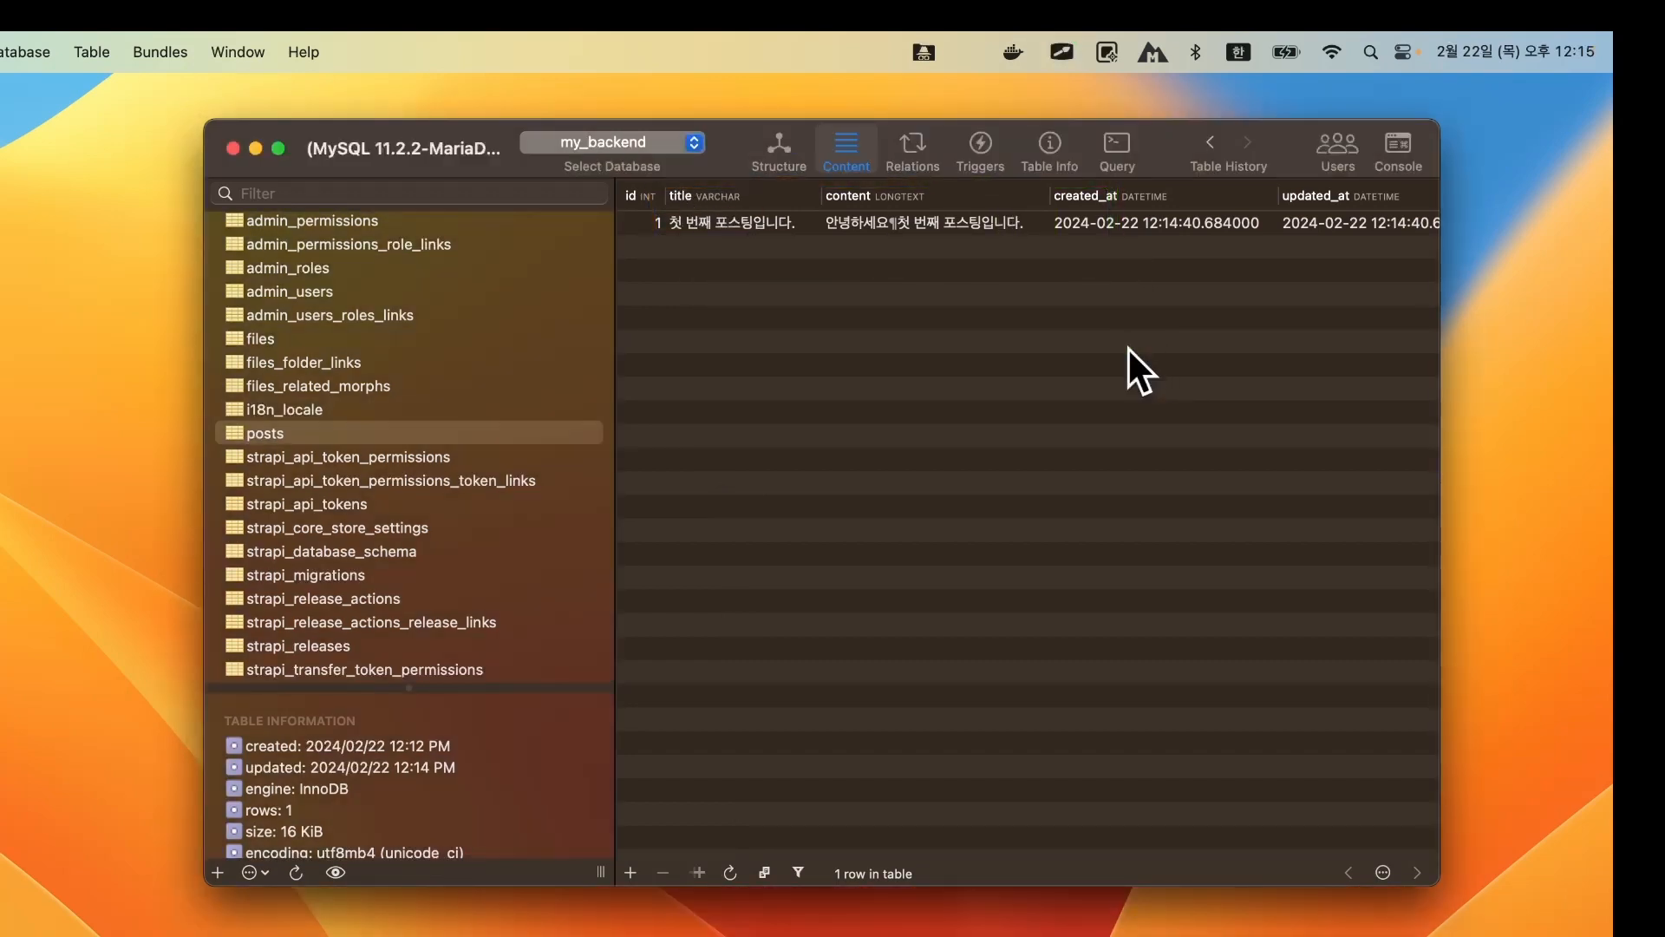
key("super+Tab")
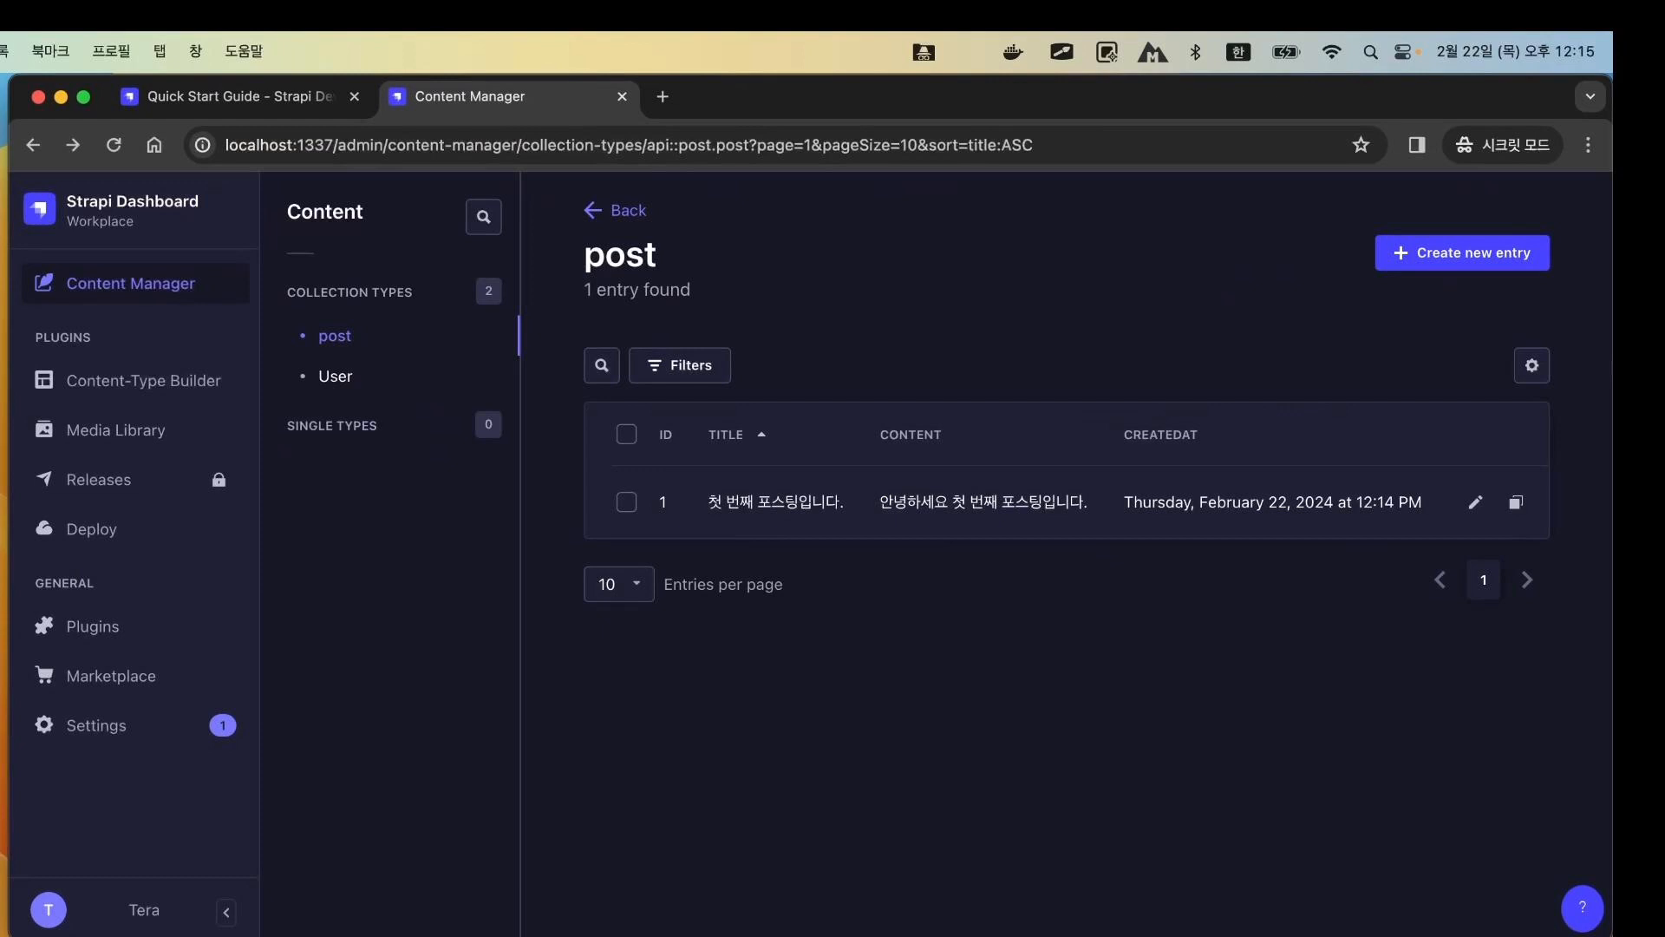
left_click(342, 142)
left_click(347, 143)
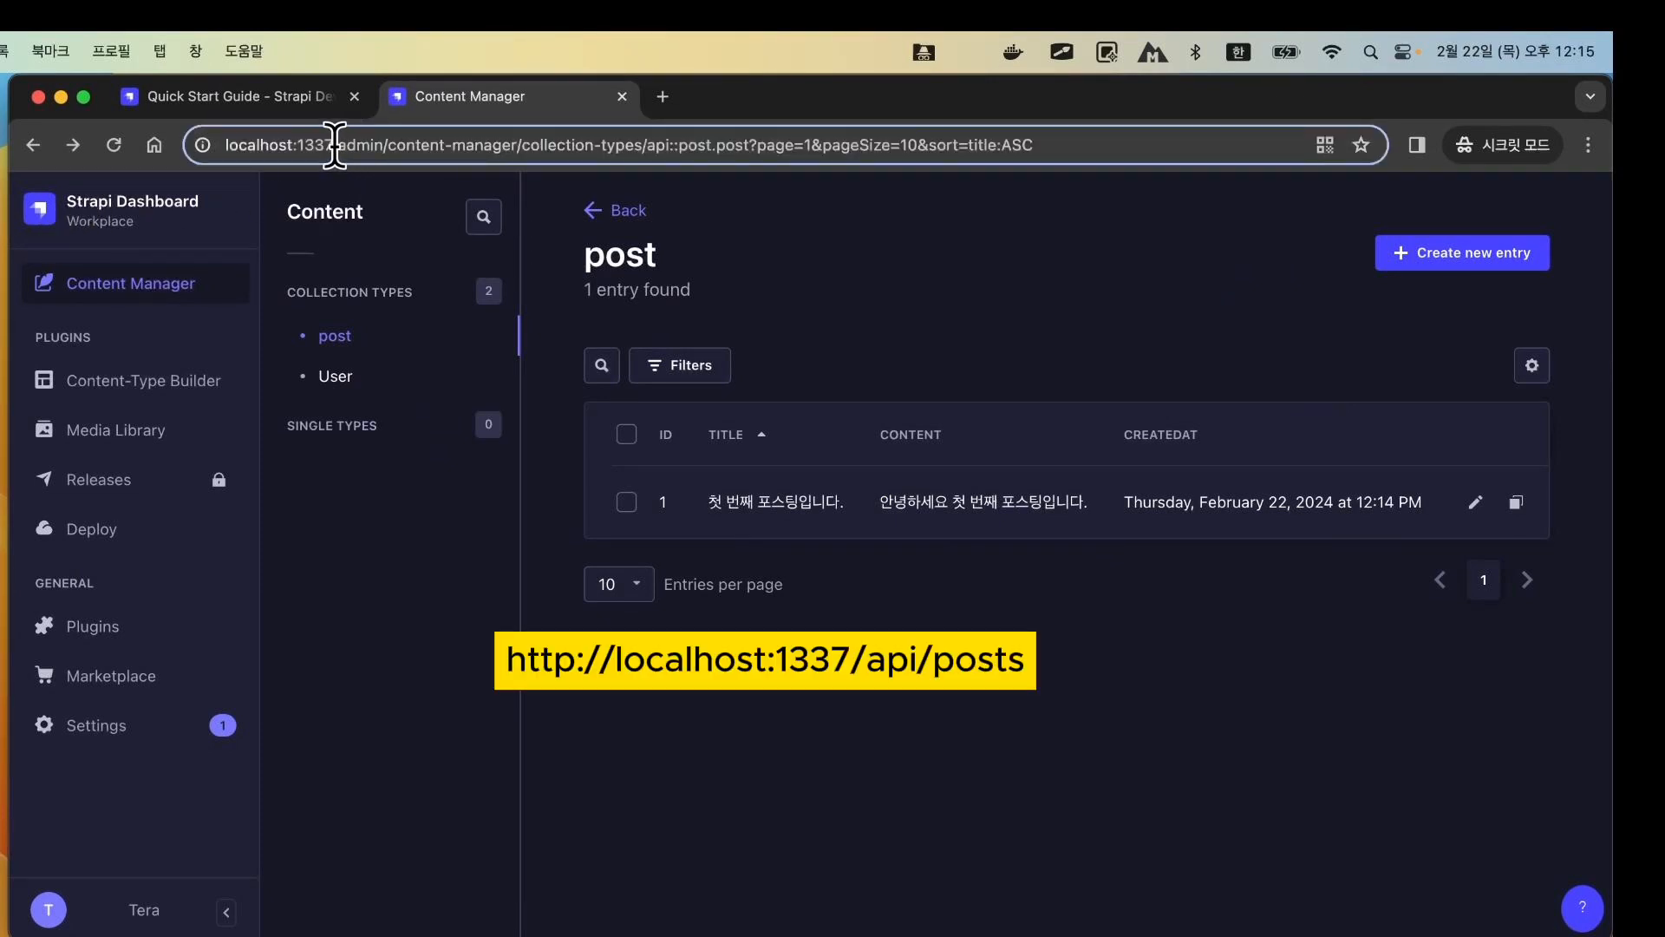
left_click_drag(339, 145, 222, 144)
key("super+c")
key("super+a")
key("super+v")
type("메")
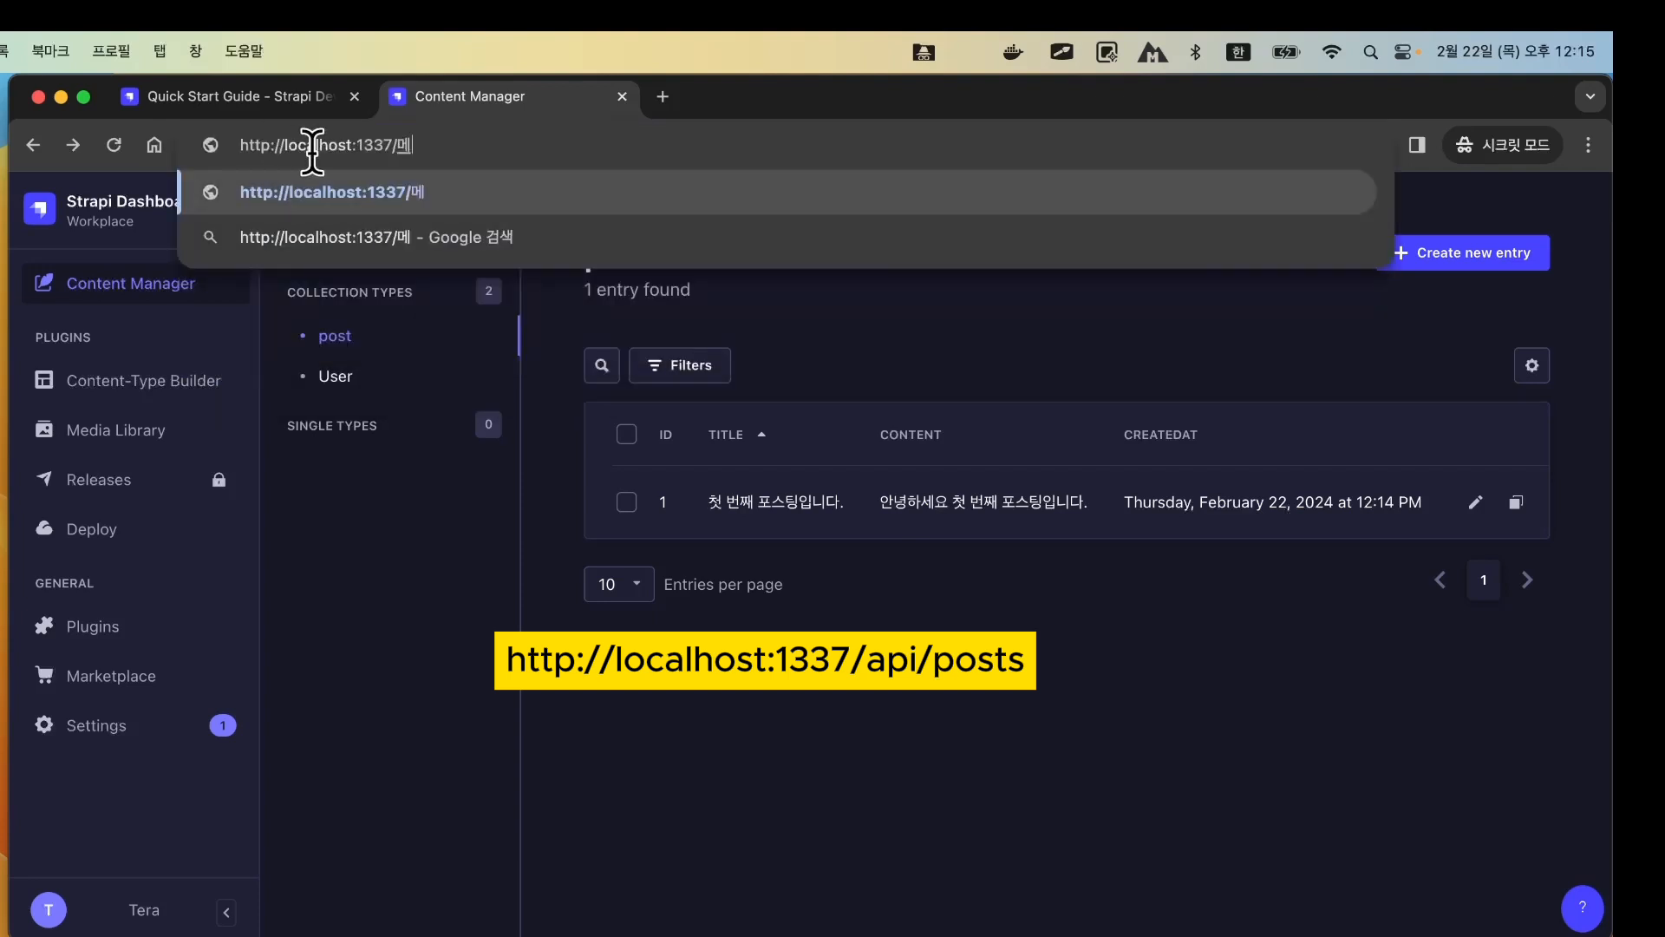
key("BackSpace")
type("api/po")
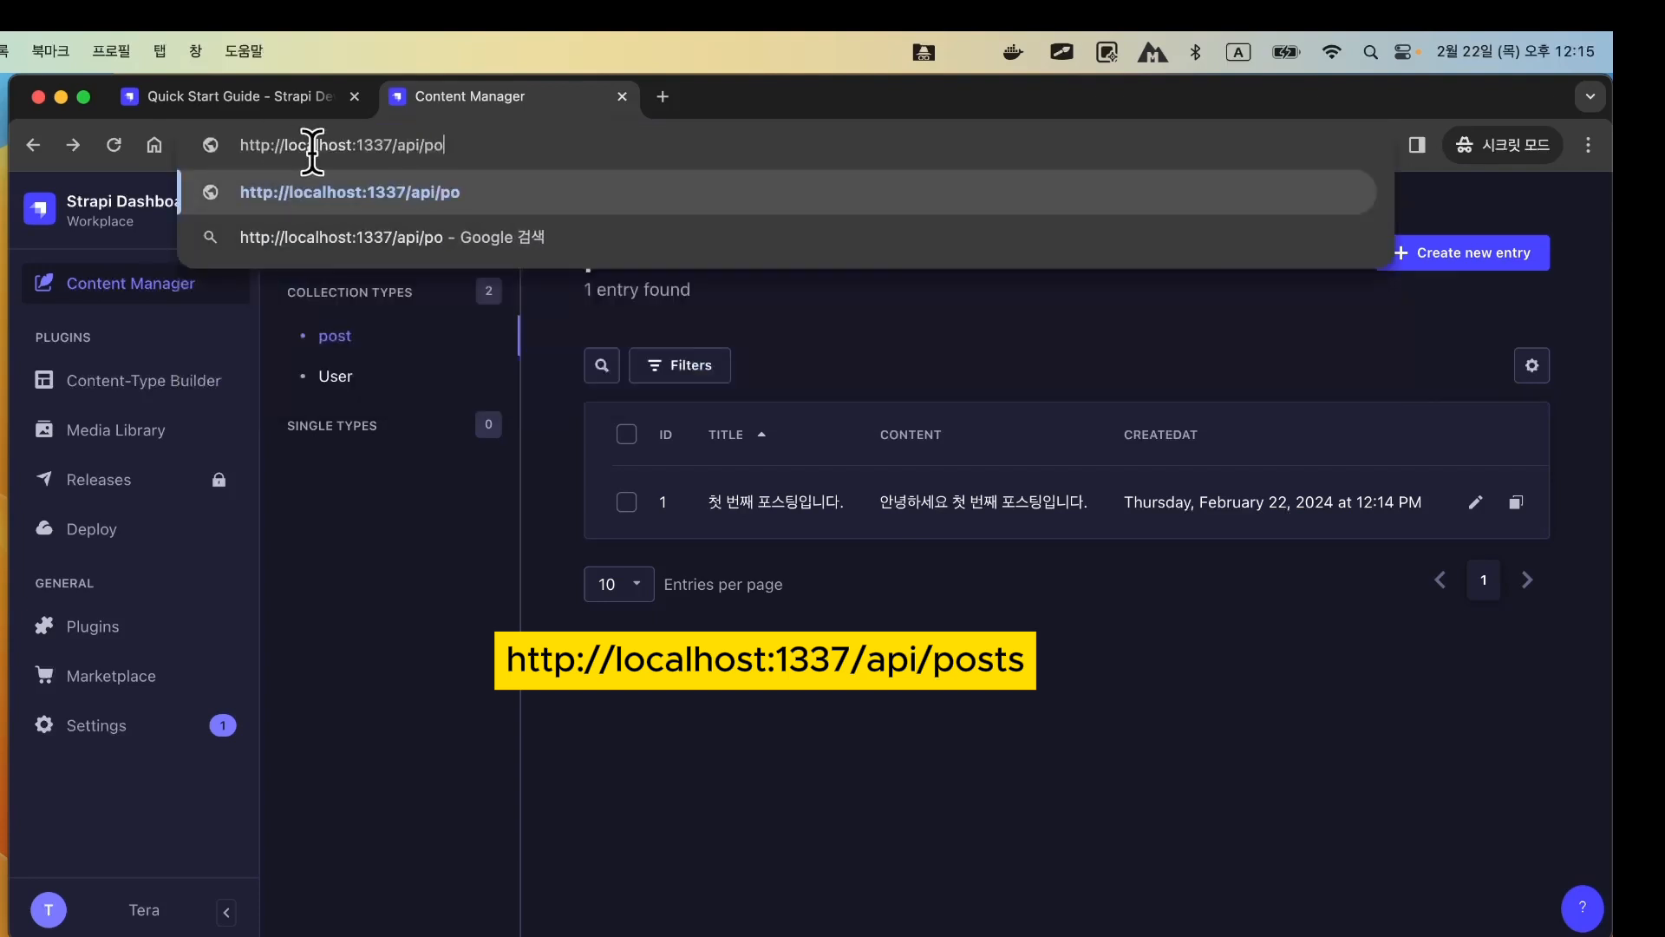
type("sts")
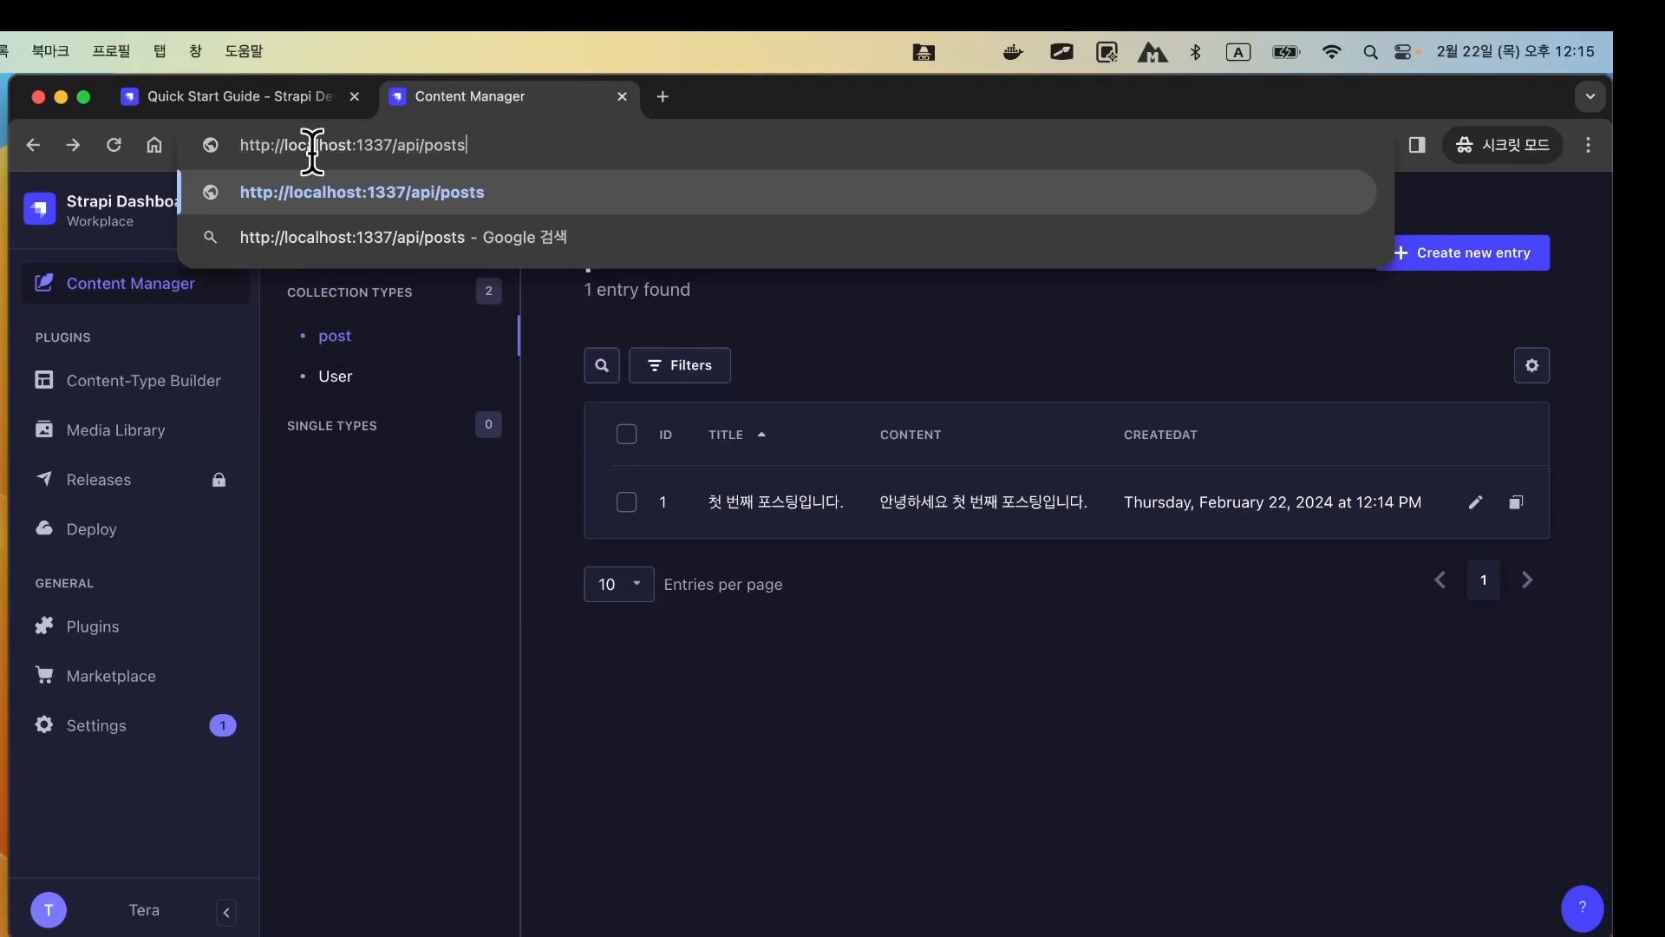
key("super+Return")
left_click(730, 97)
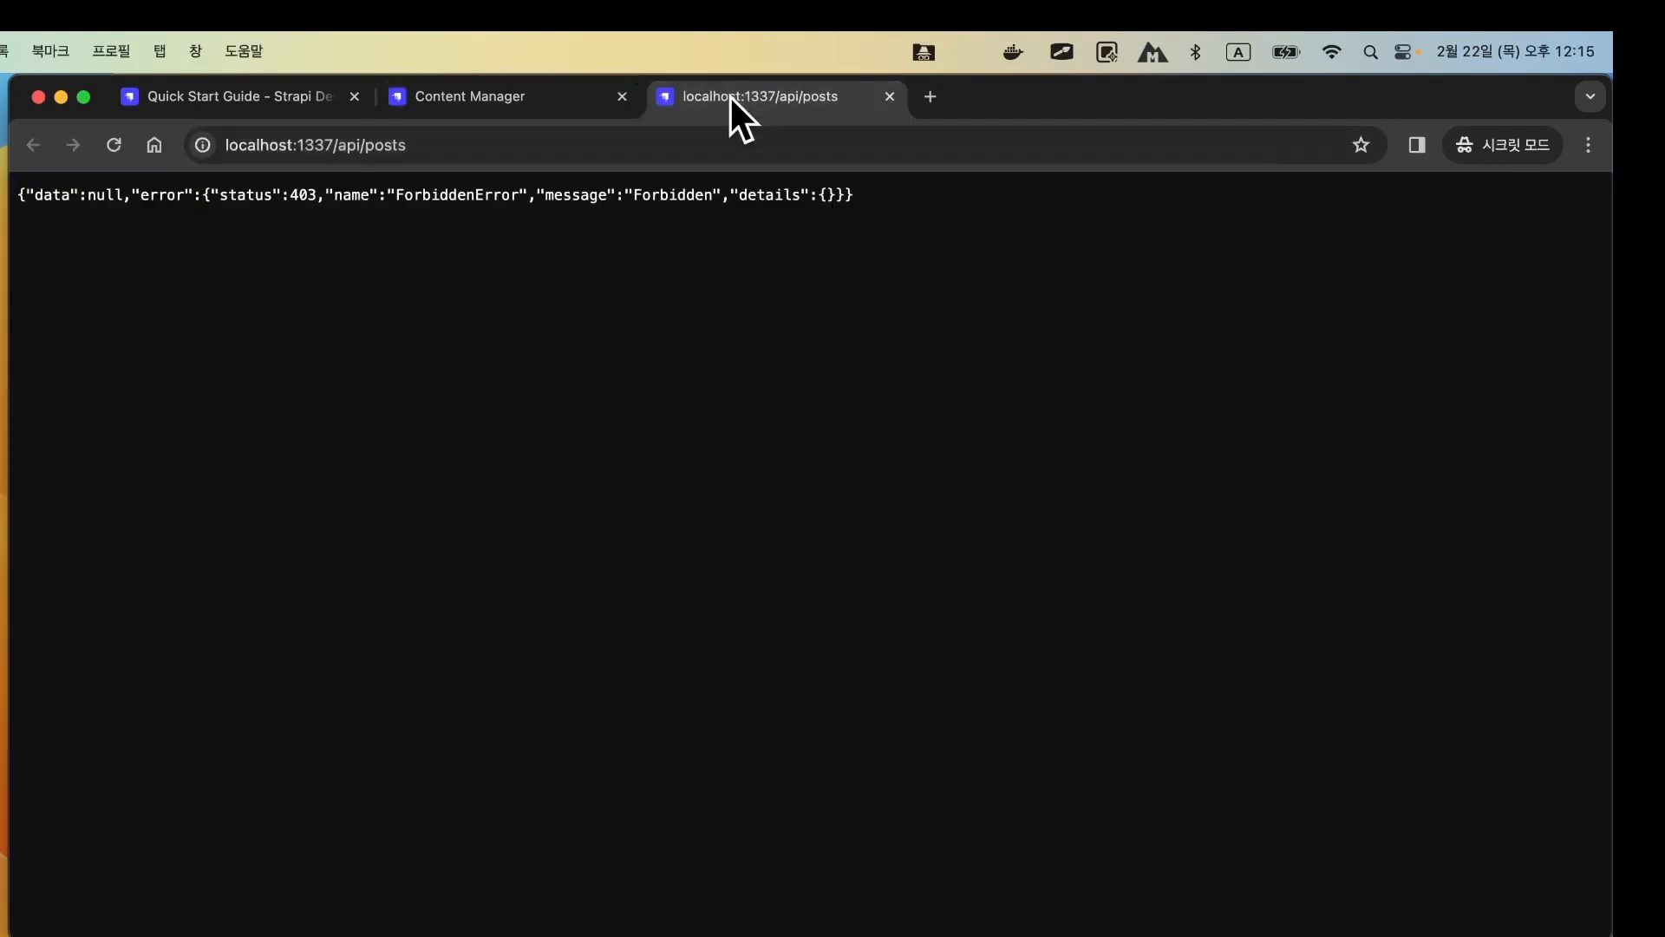
triple_click(39, 196)
left_click_drag(262, 165, 349, 223)
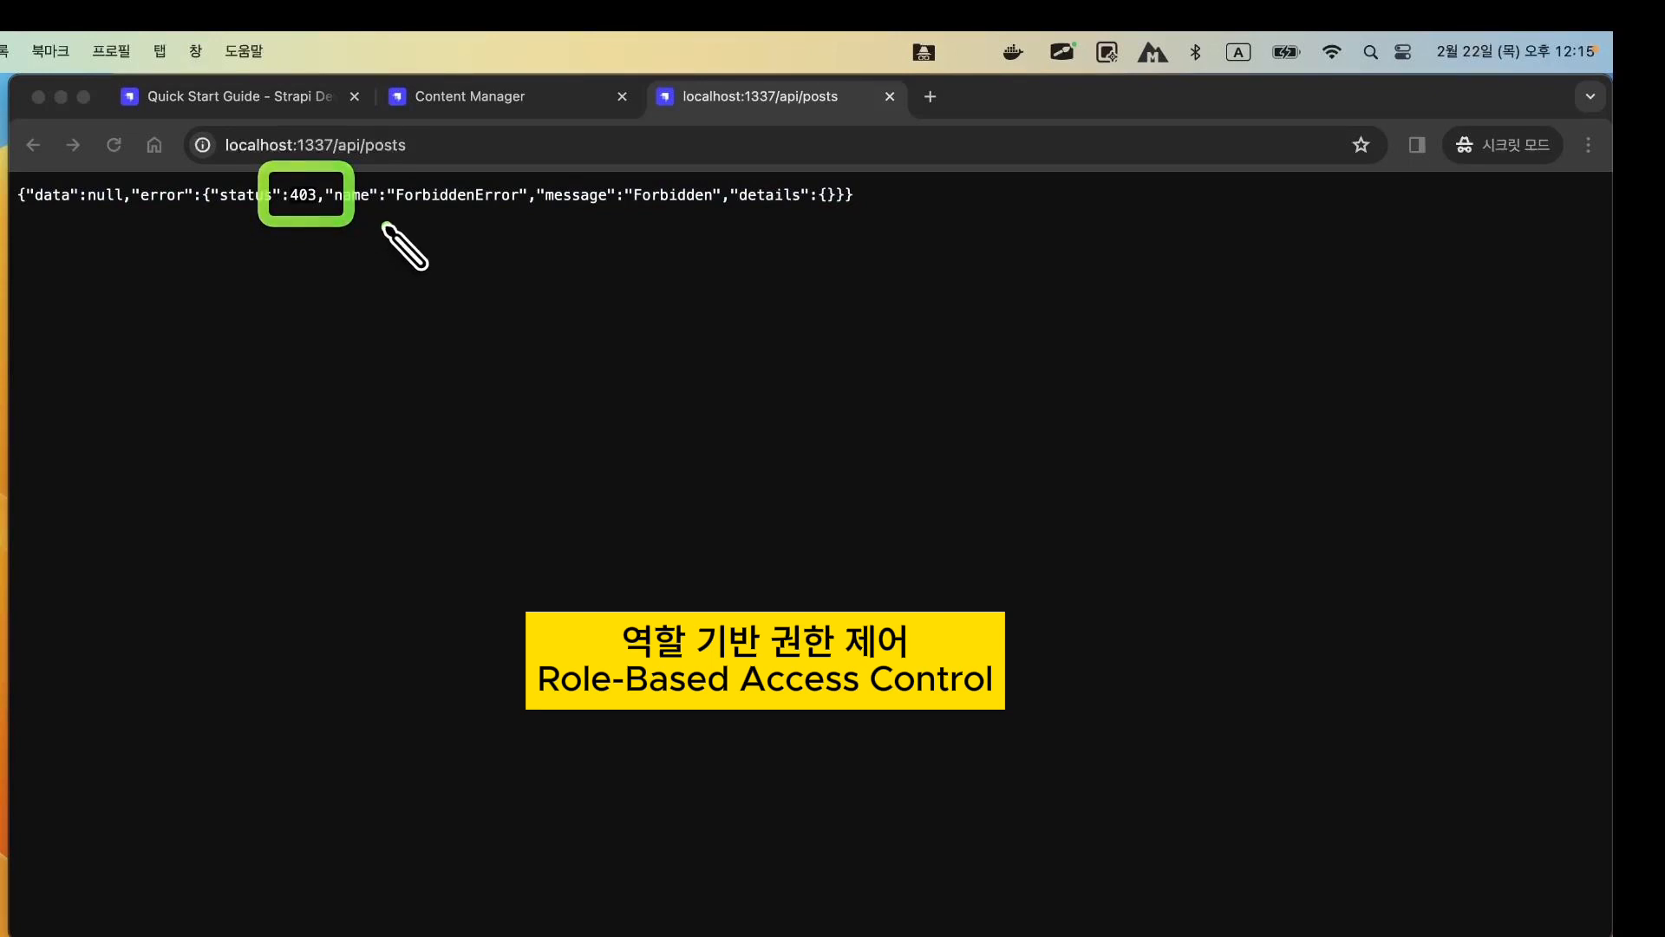
key("Escape")
Return to the Strapi admin tab and open Settings.
left_click(477, 100)
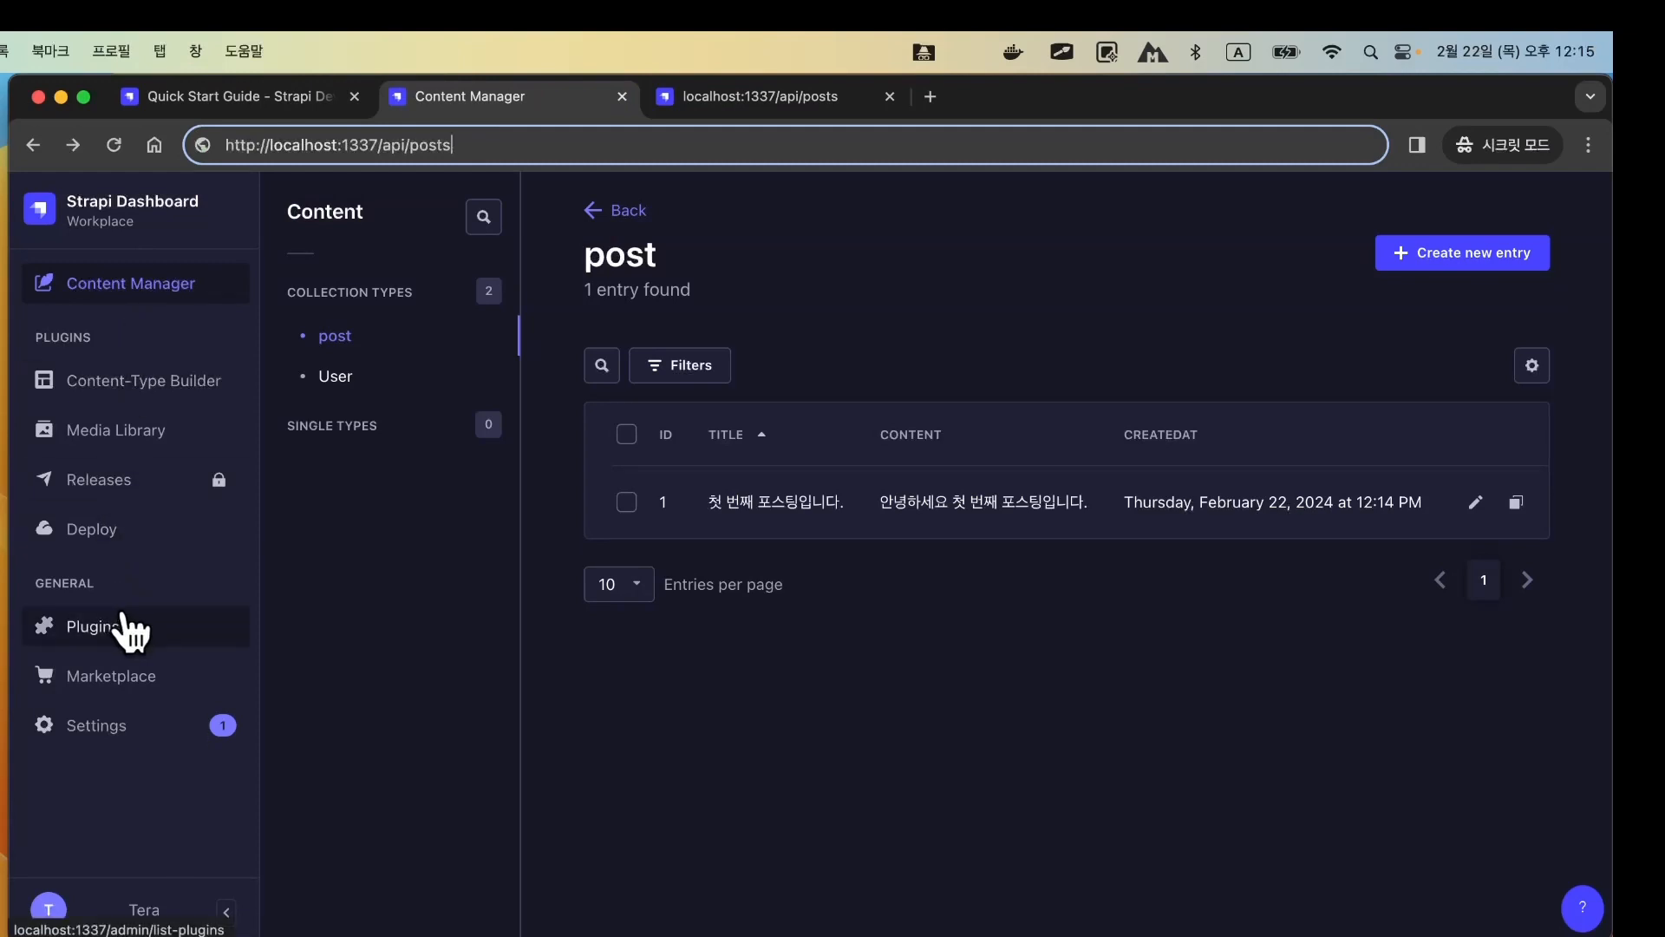
key("ctrl+a")
mouse_move(25, 709)
left_mouse_down()
mouse_move(262, 784)
mouse_move(262, 760)
left_mouse_up()
key("Escape")
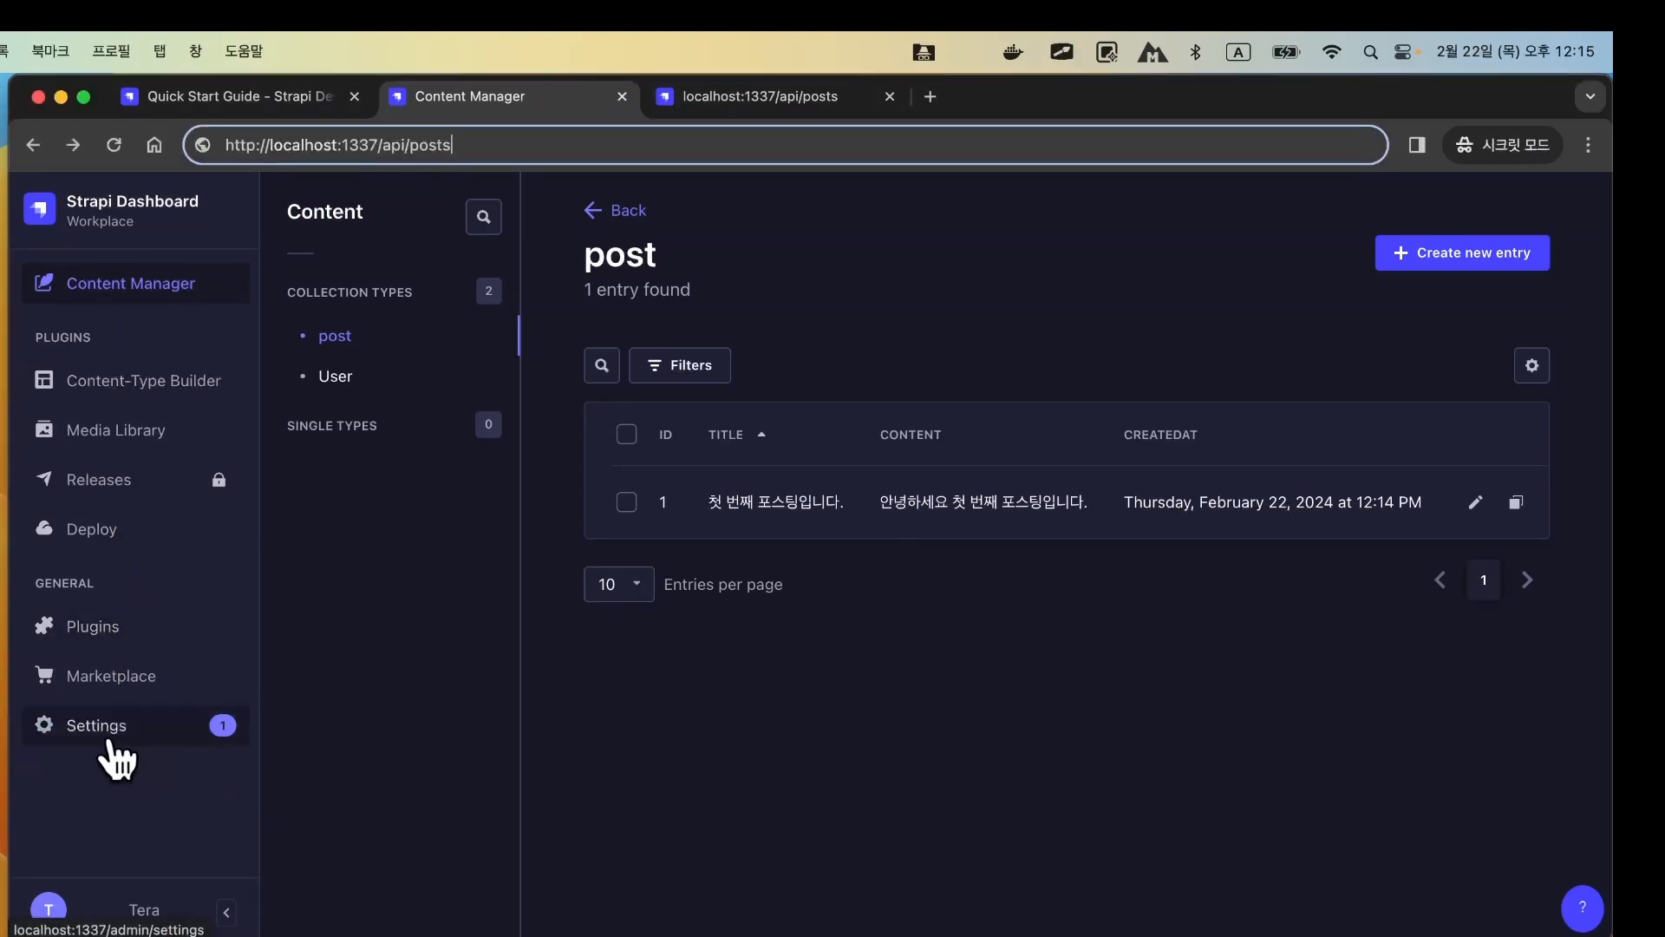
left_click(101, 733)
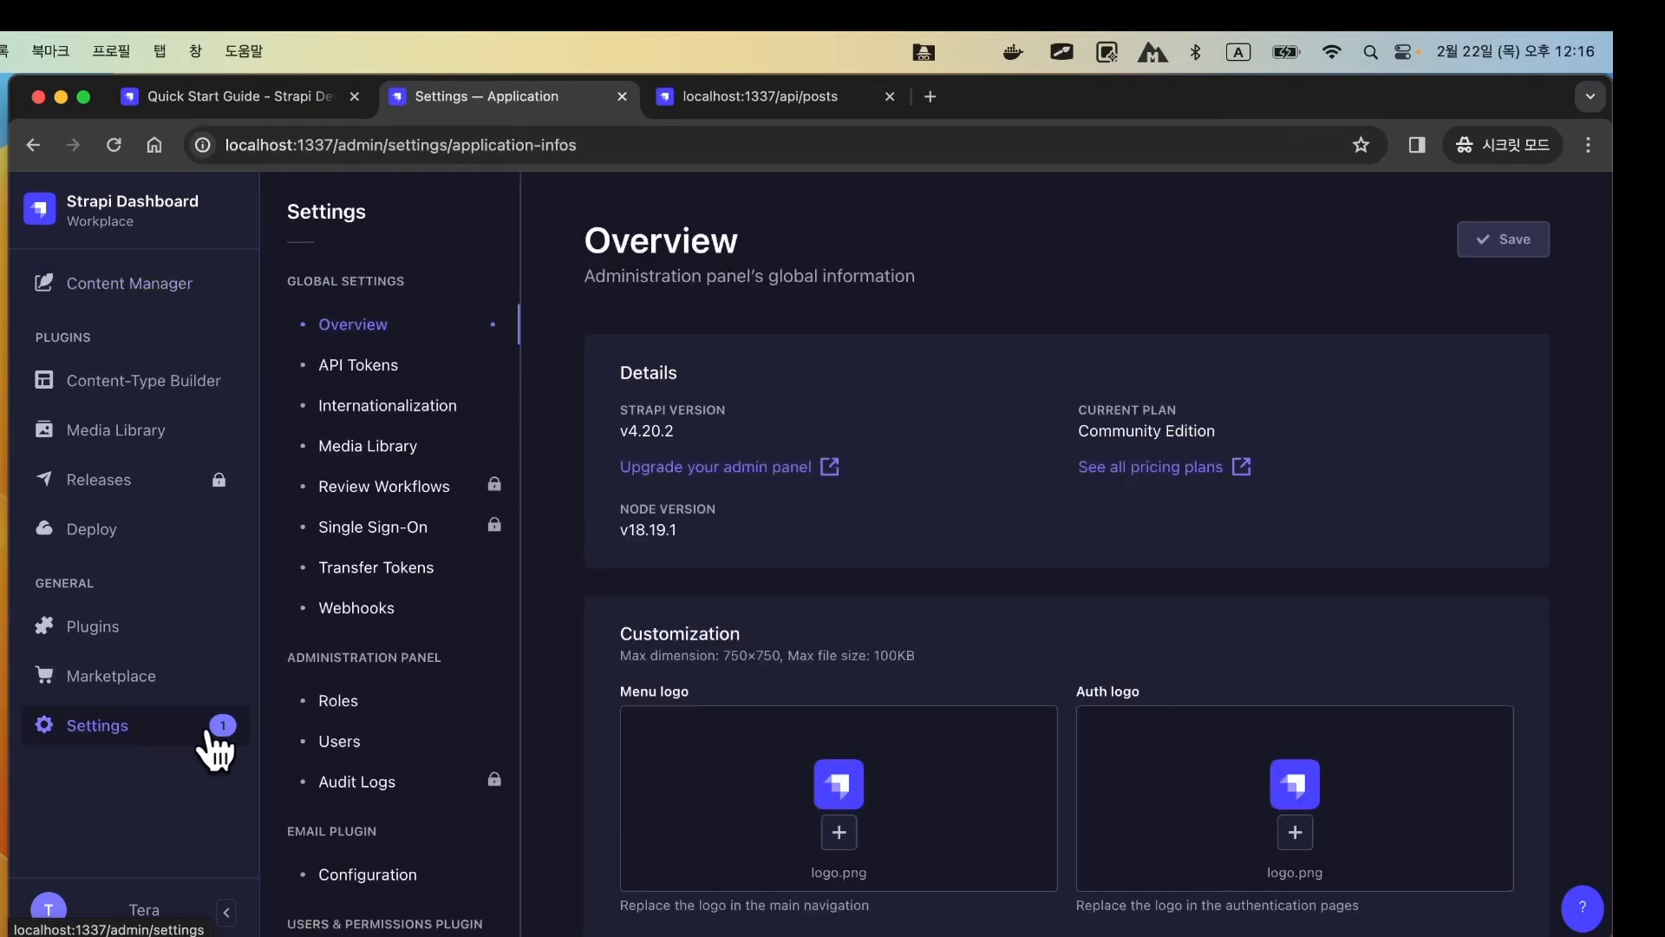
Open the Public role from the Users & Permissions plugin's list of roles.
left_click(337, 700)
scroll(365, 720, "down", 2)
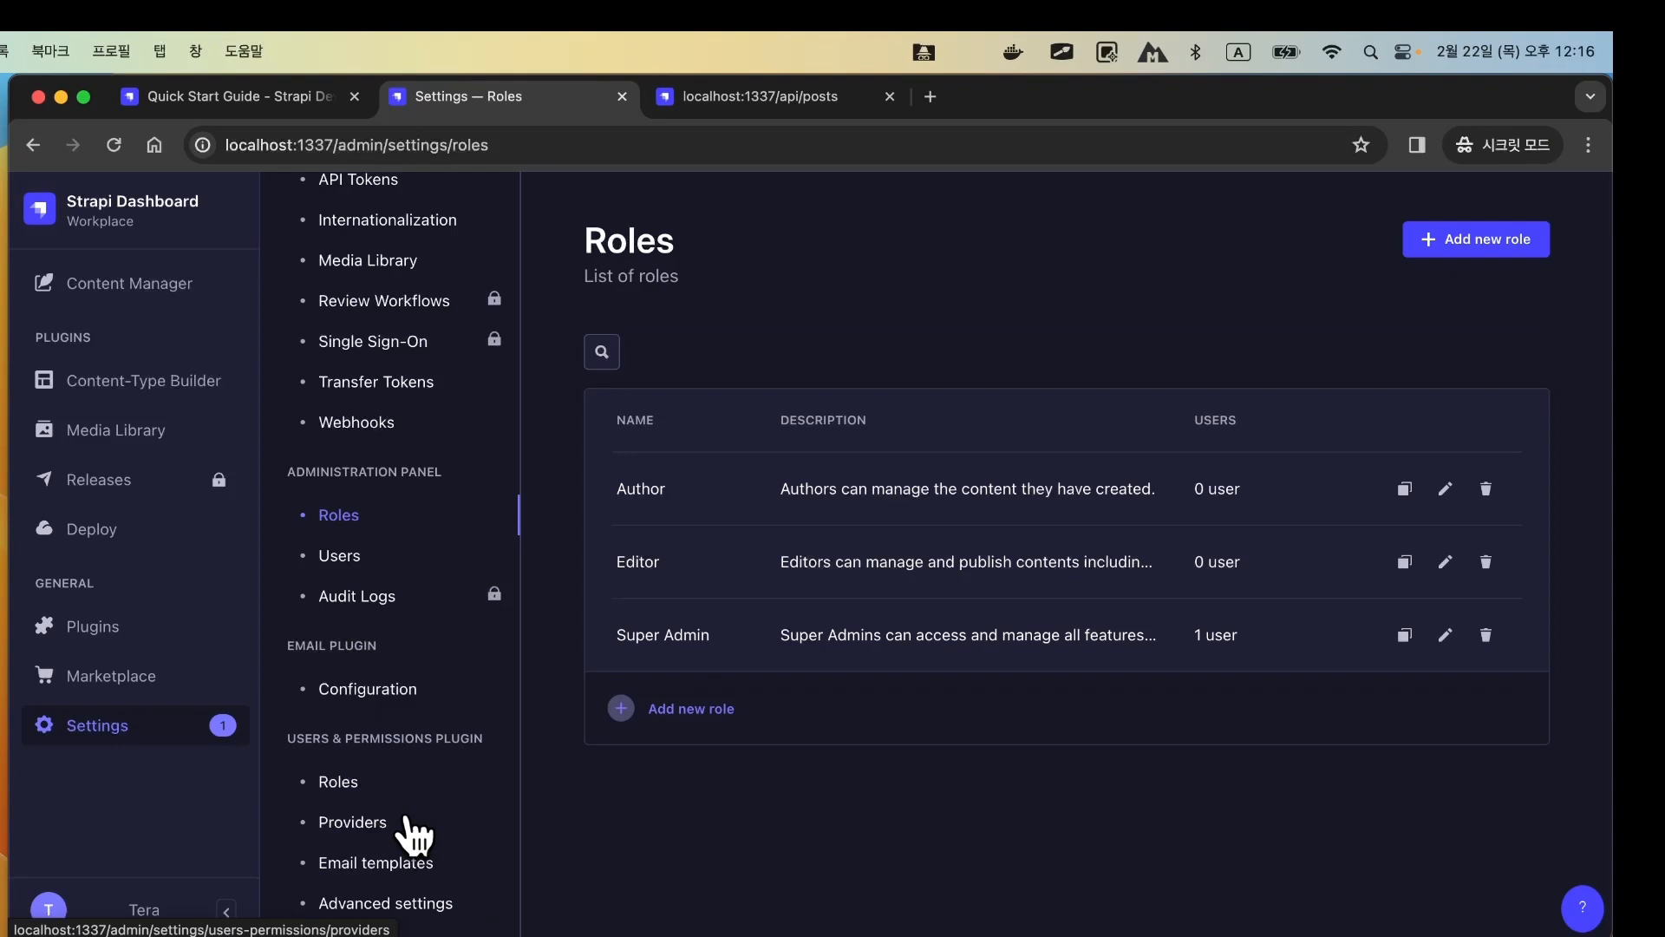
left_click_drag(280, 738, 464, 808)
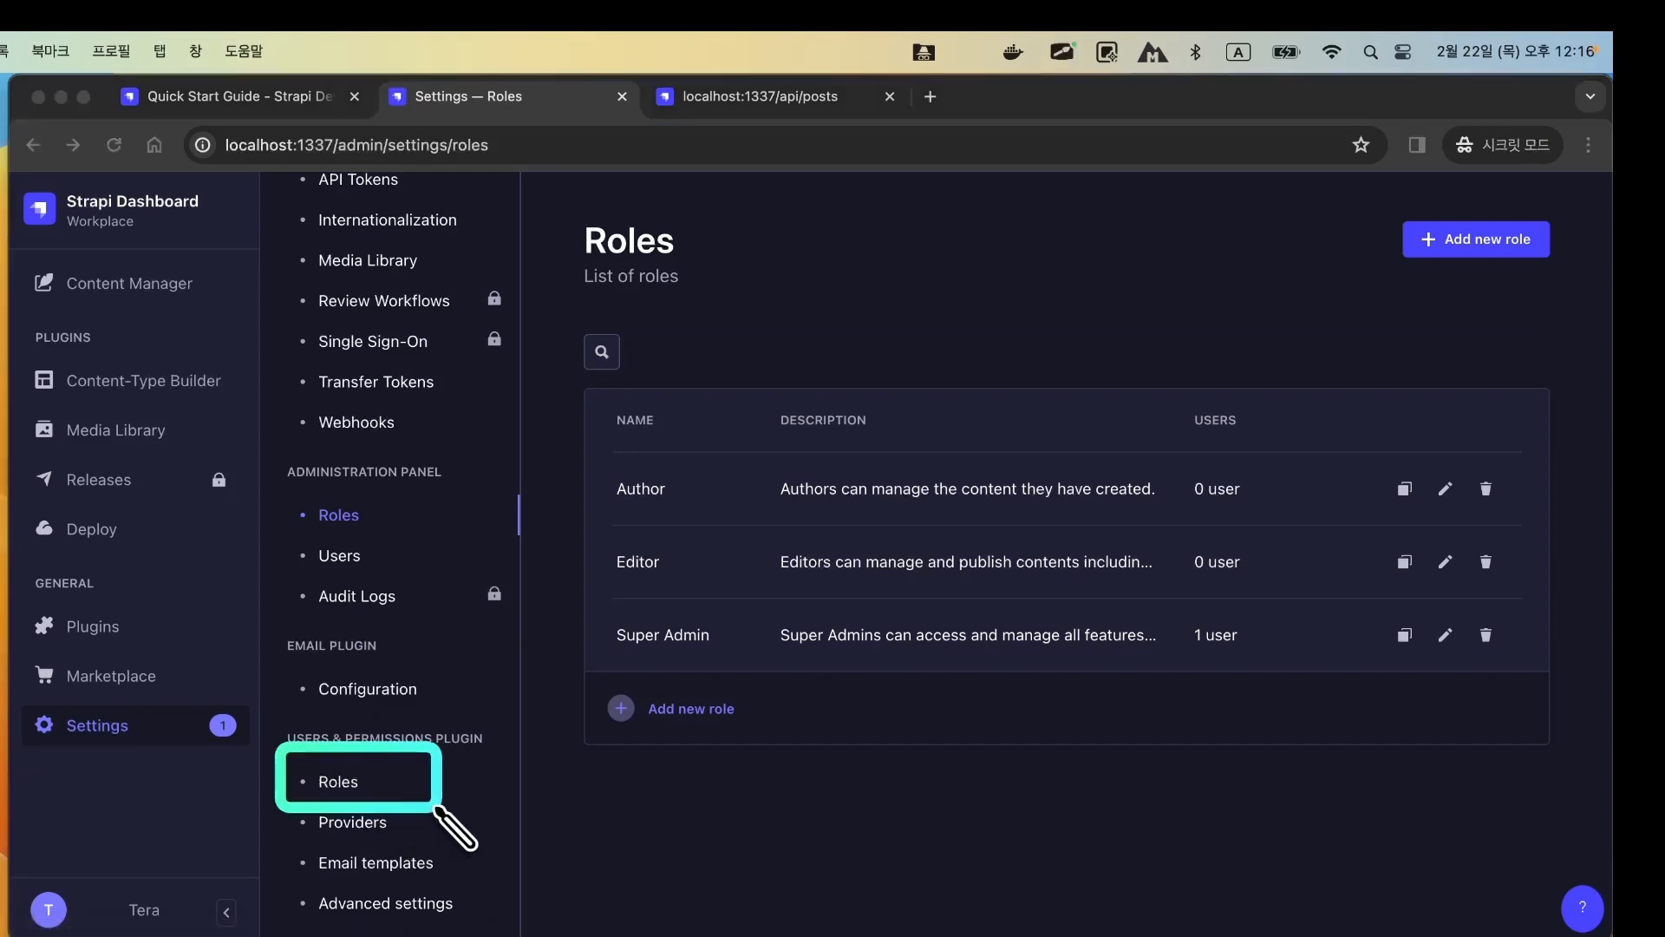
key("Escape")
left_click(342, 782)
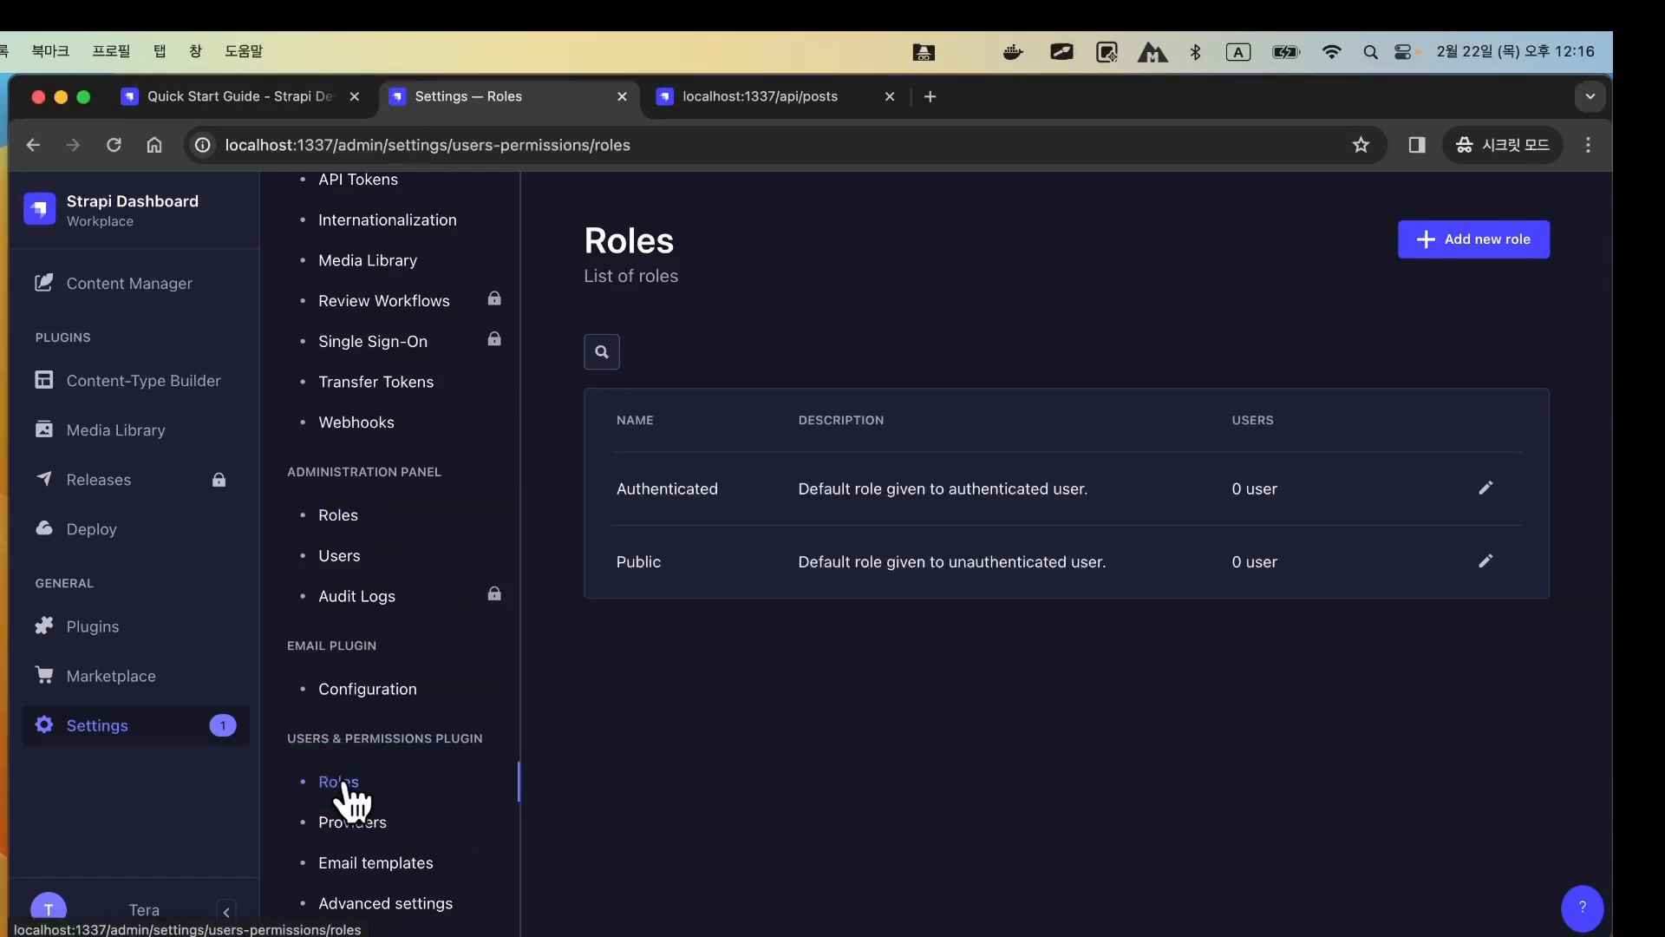
mouse_move(603, 541)
left_mouse_down()
mouse_move(759, 607)
mouse_move(699, 598)
left_mouse_up()
left_click(648, 561)
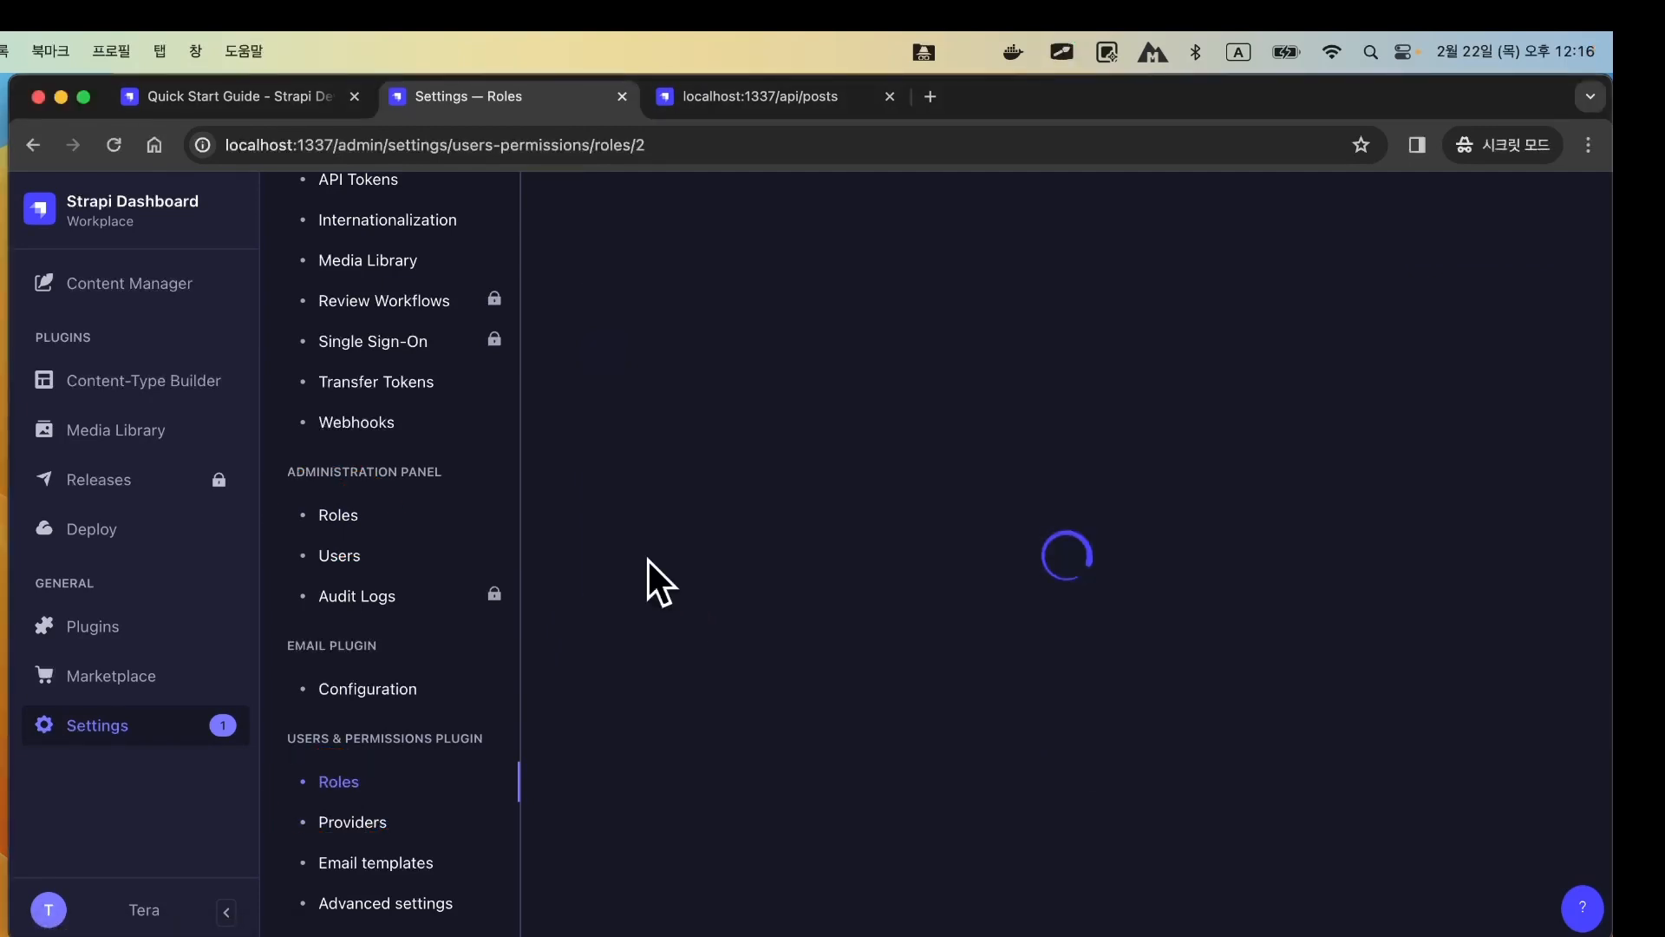
Allow the find and findOne actions under Post permissions for the Public role and save the role.
scroll(701, 518, "down", 1)
scroll(729, 524, "down", 3)
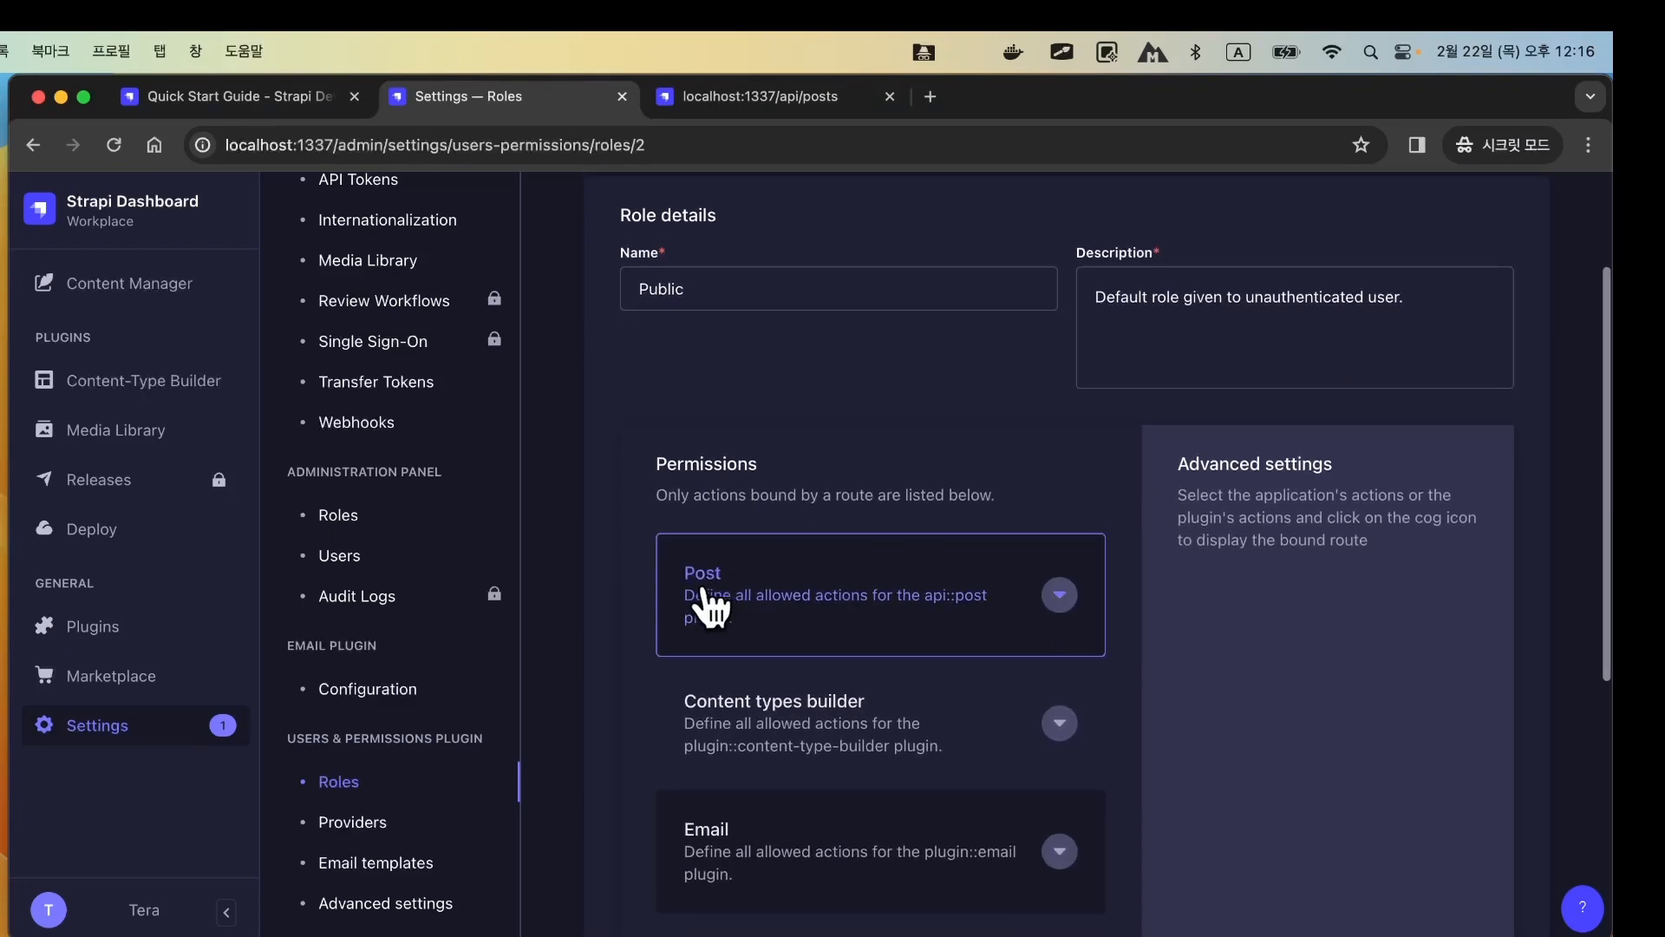
left_click(1059, 597)
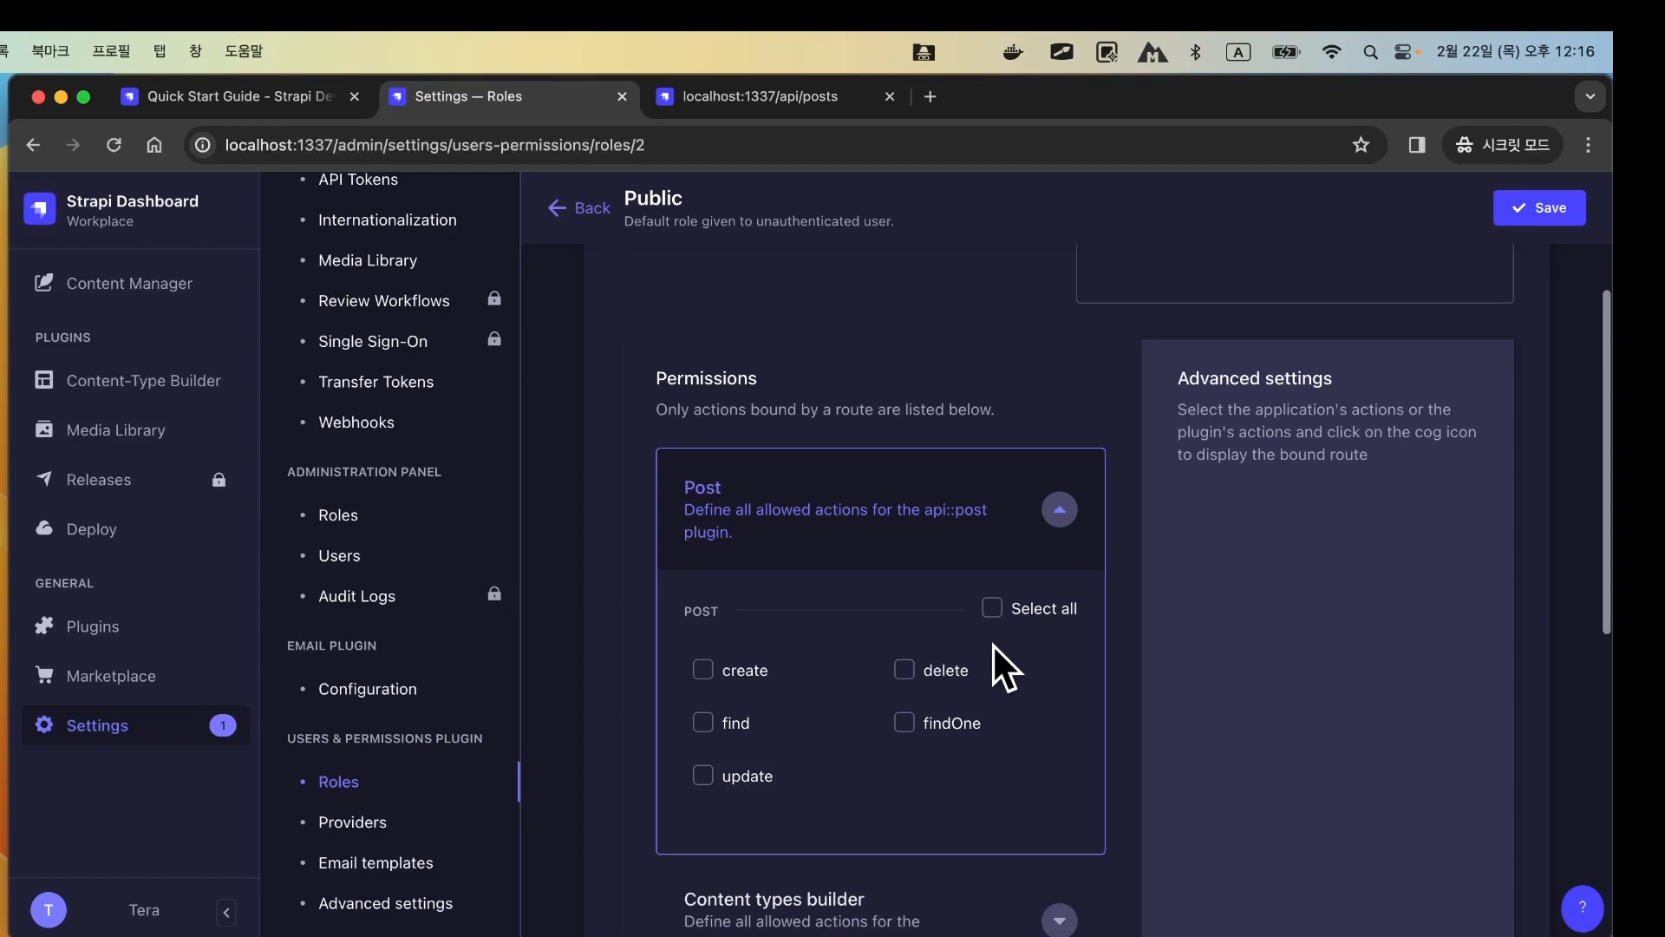
left_click(707, 727)
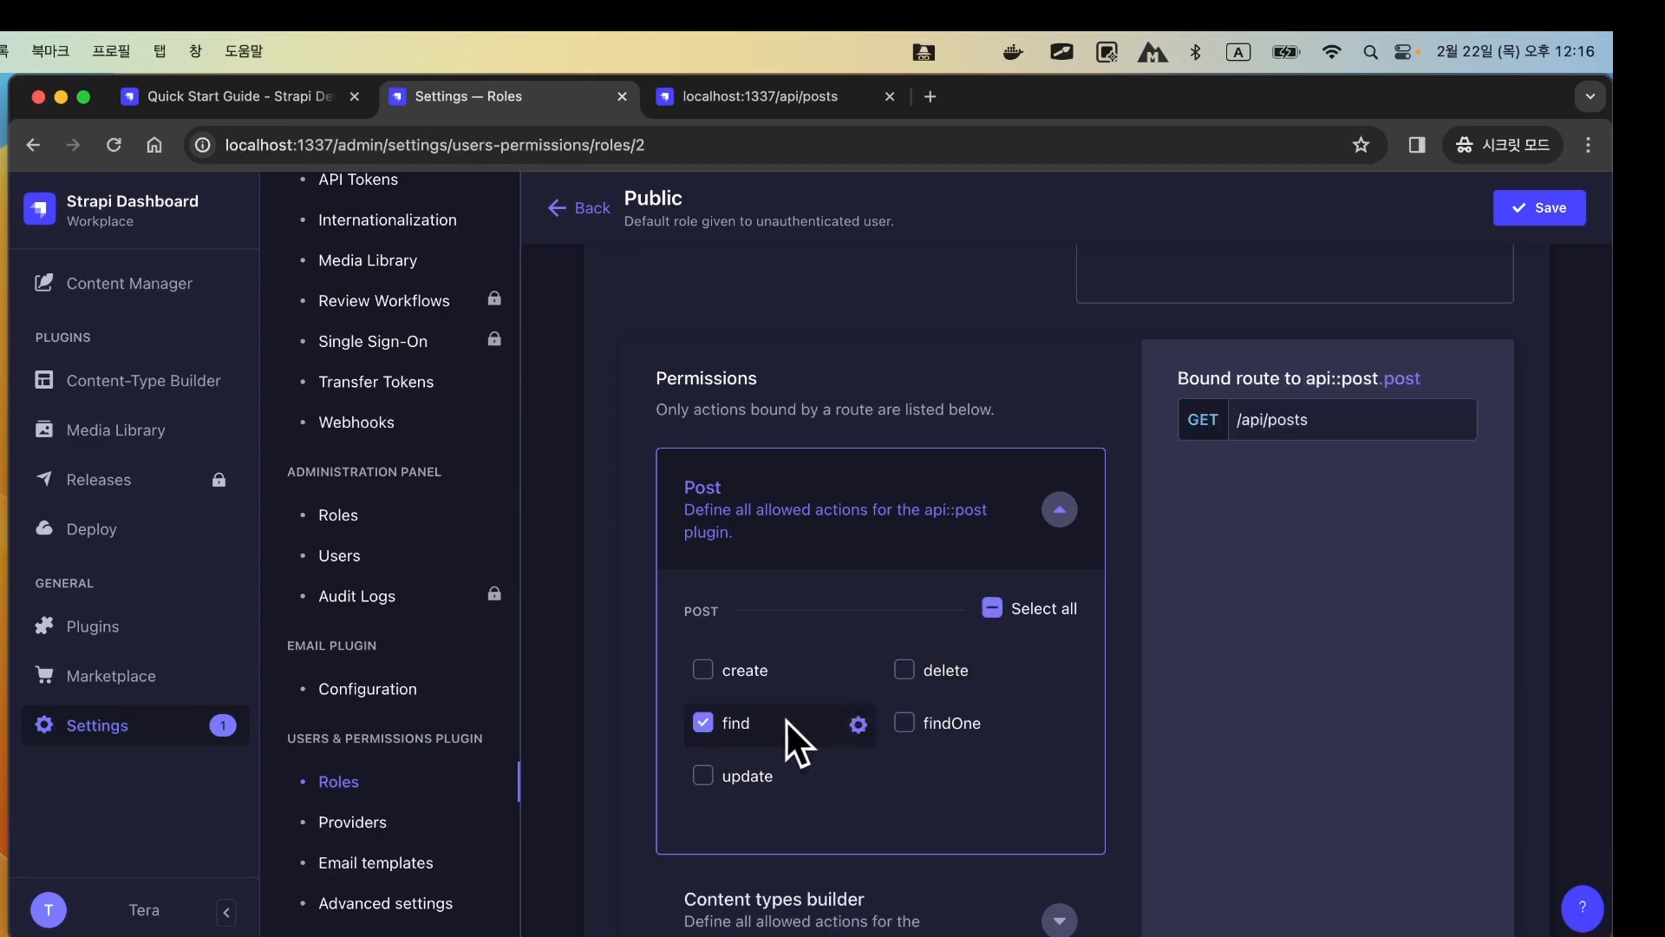
left_click(907, 727)
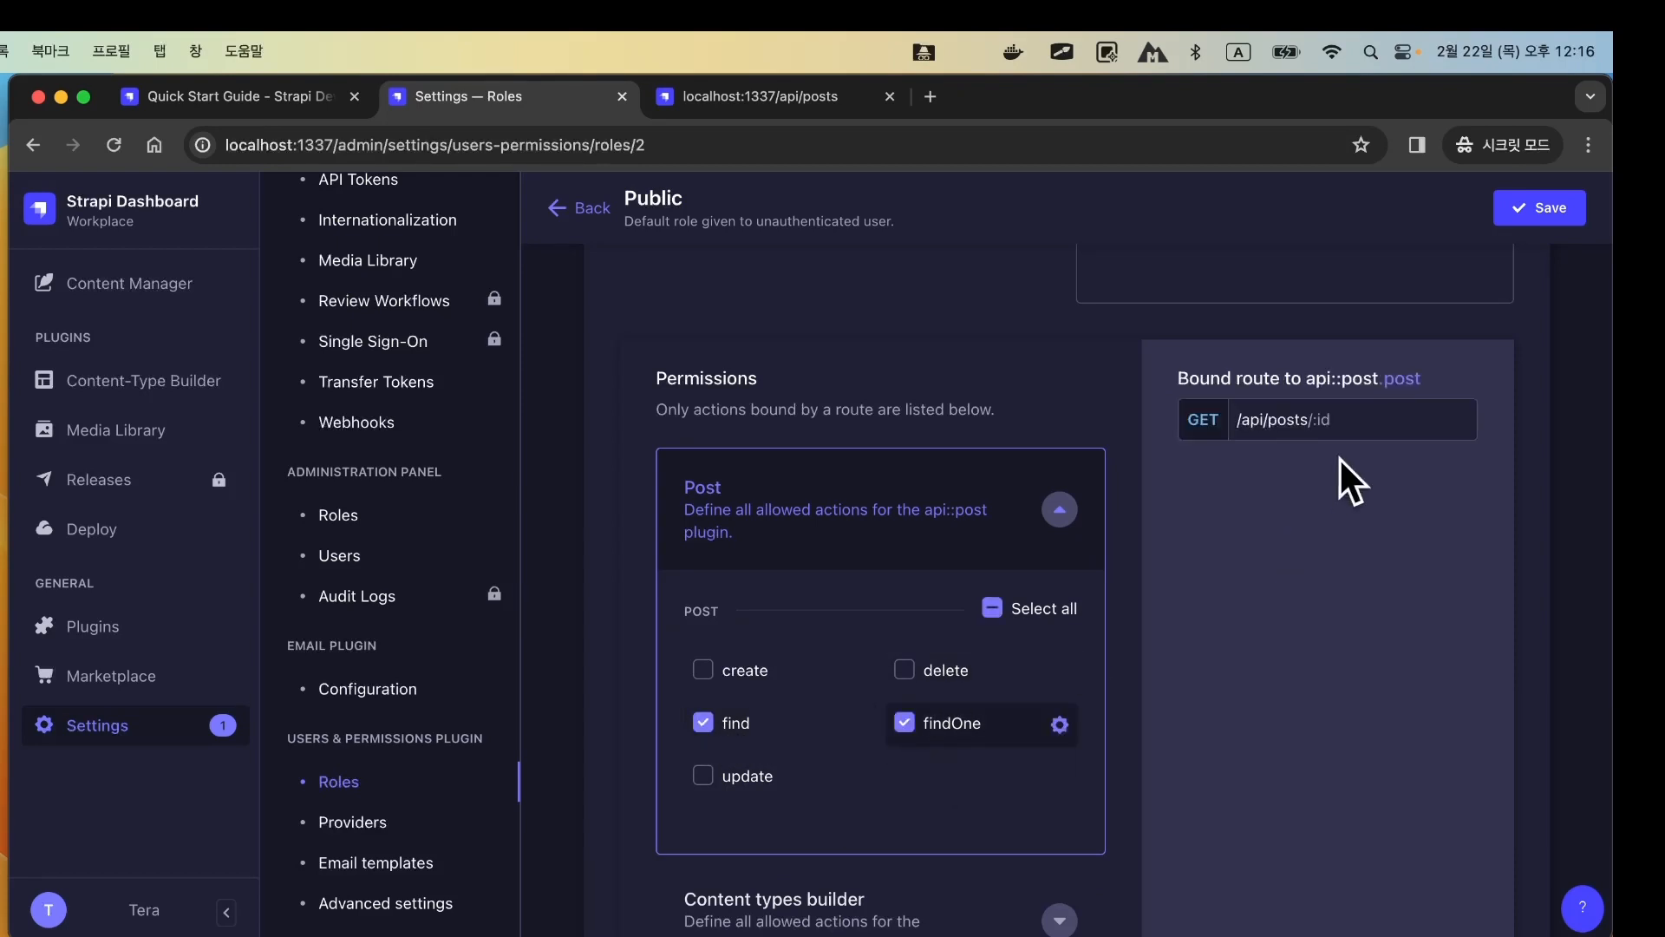
left_click(1520, 217)
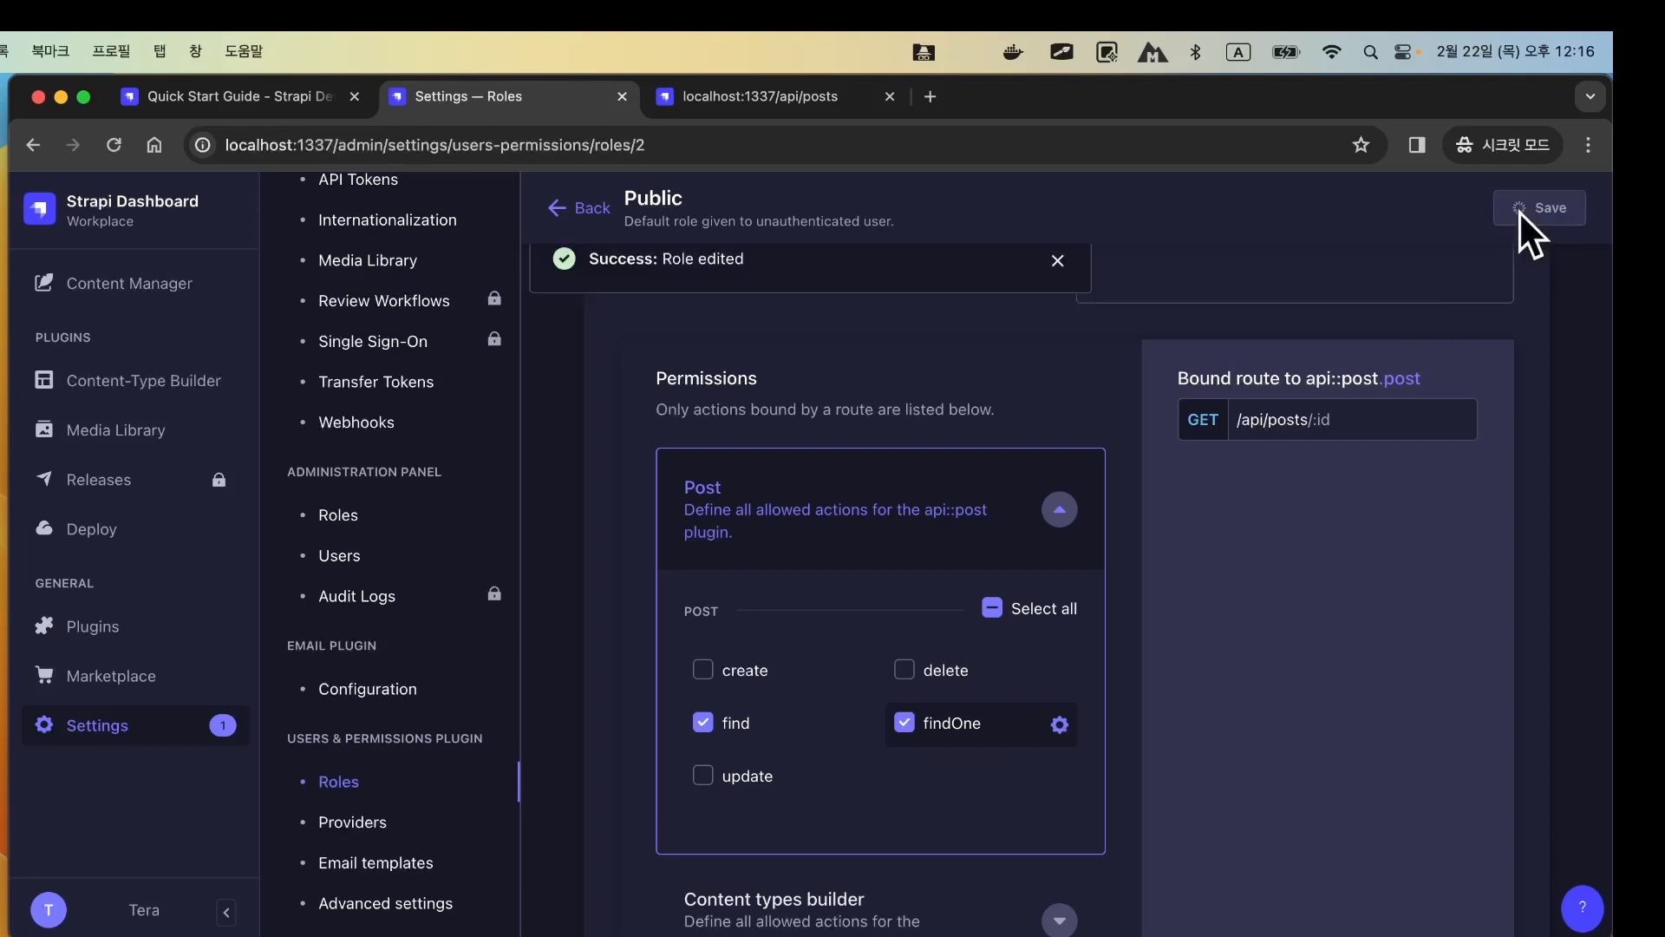
Switch to the localhost:1337/api/posts tab, reload it and examine the returned JSON.
left_click(685, 94)
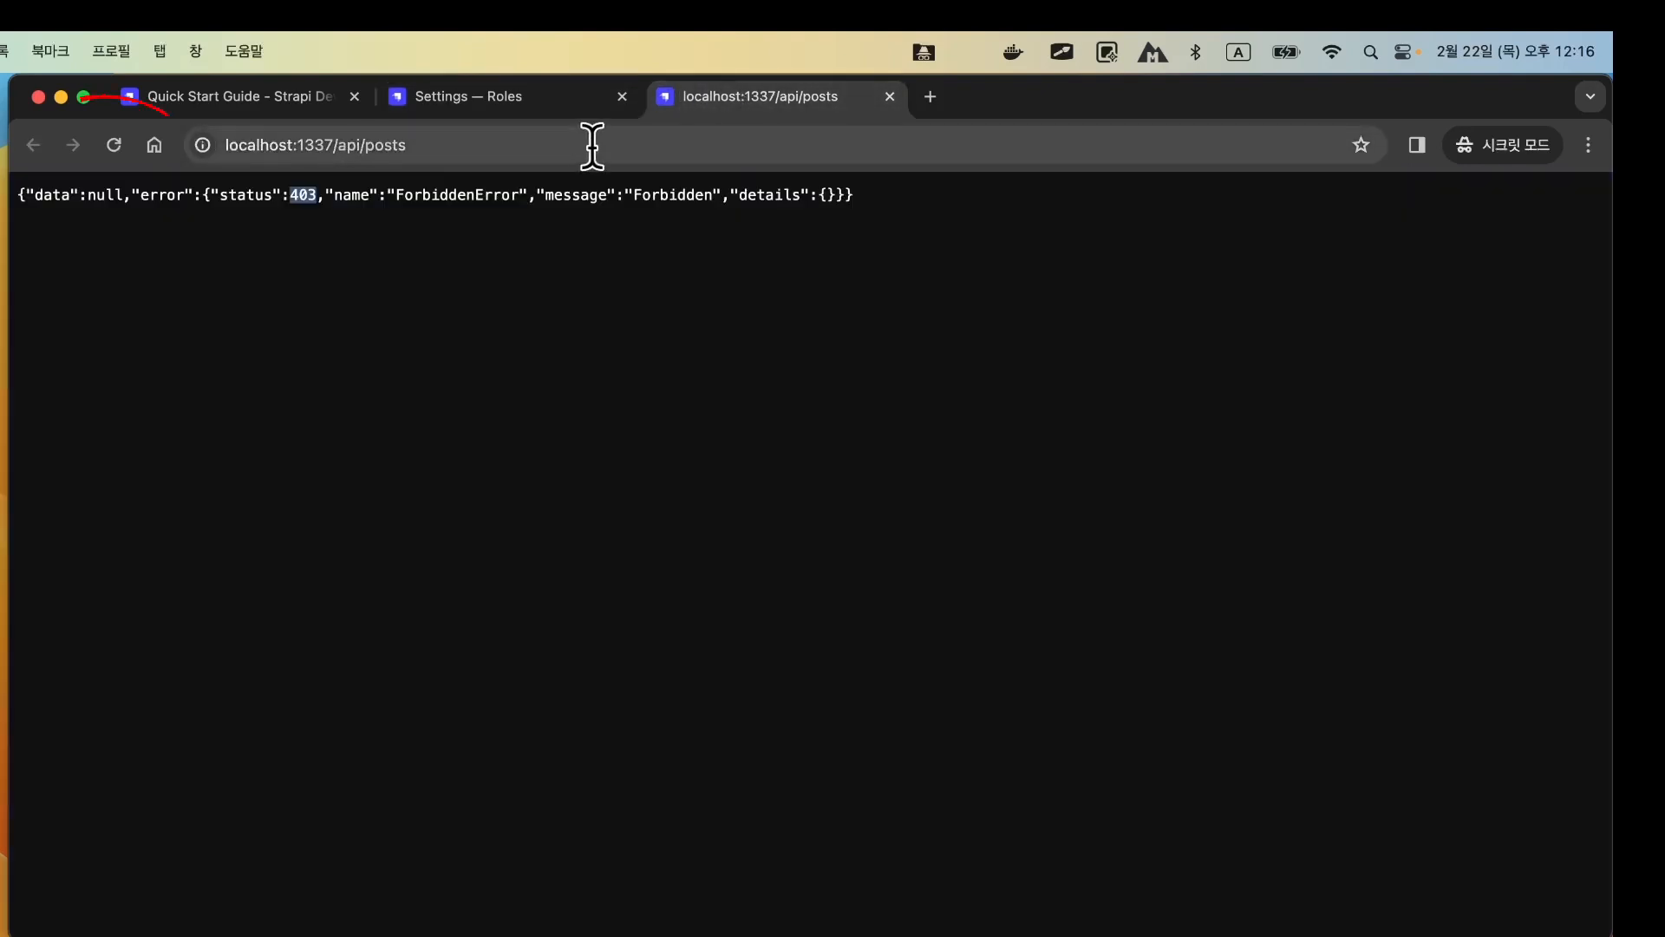
left_click(112, 144)
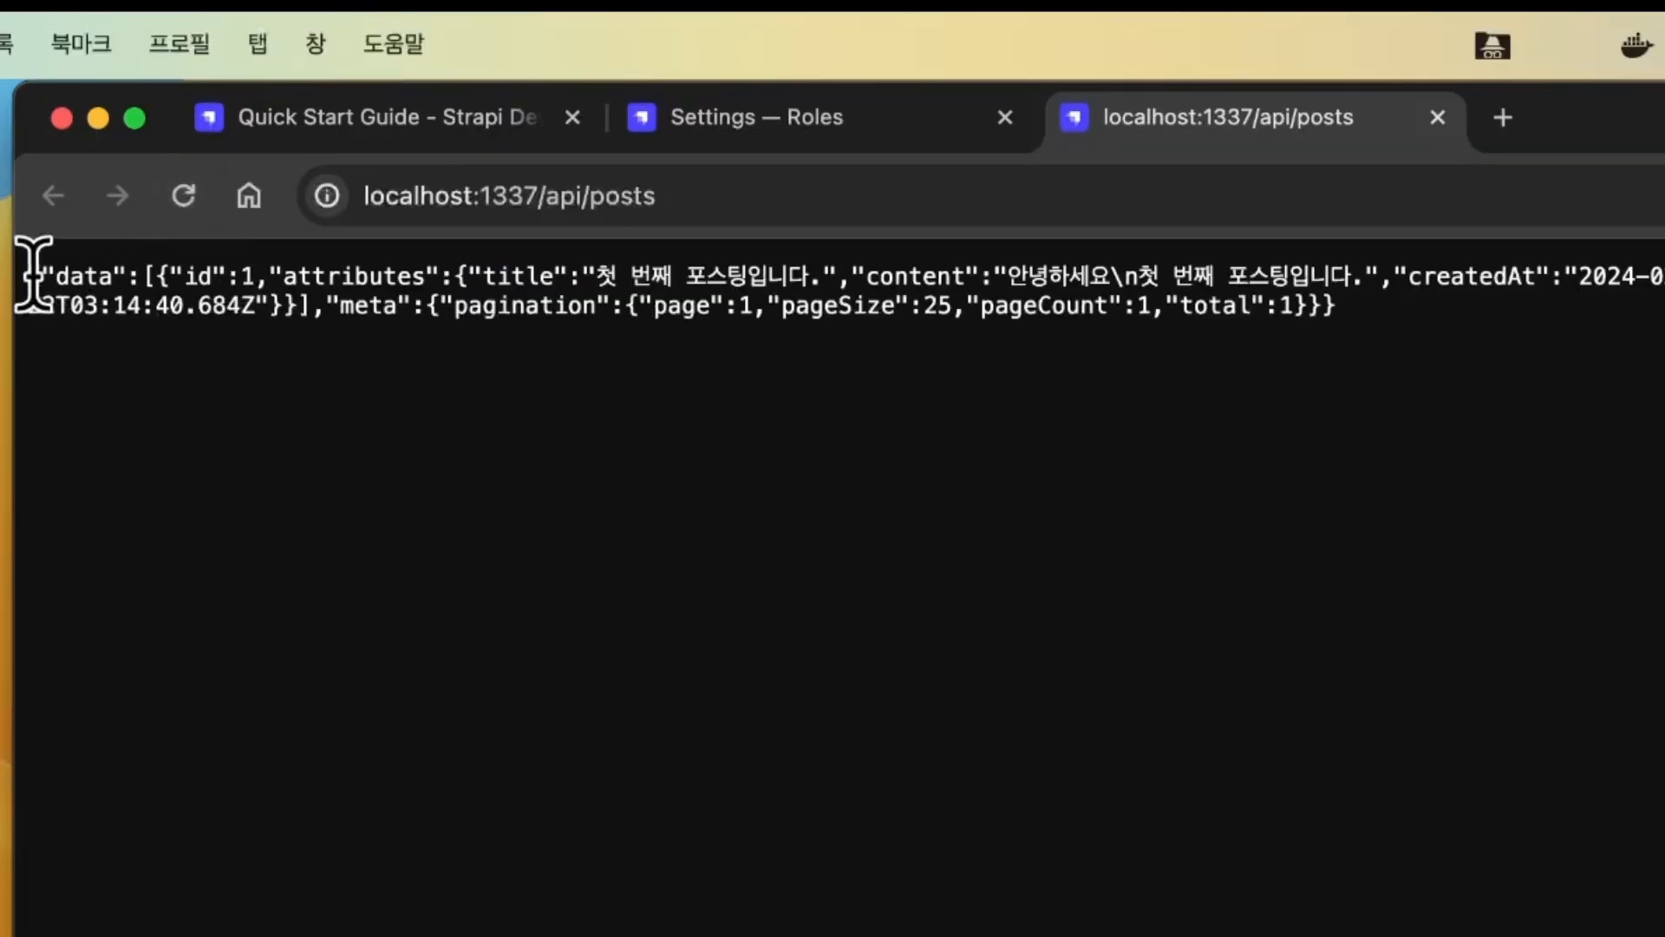
left_click_drag(33, 274, 1639, 401)
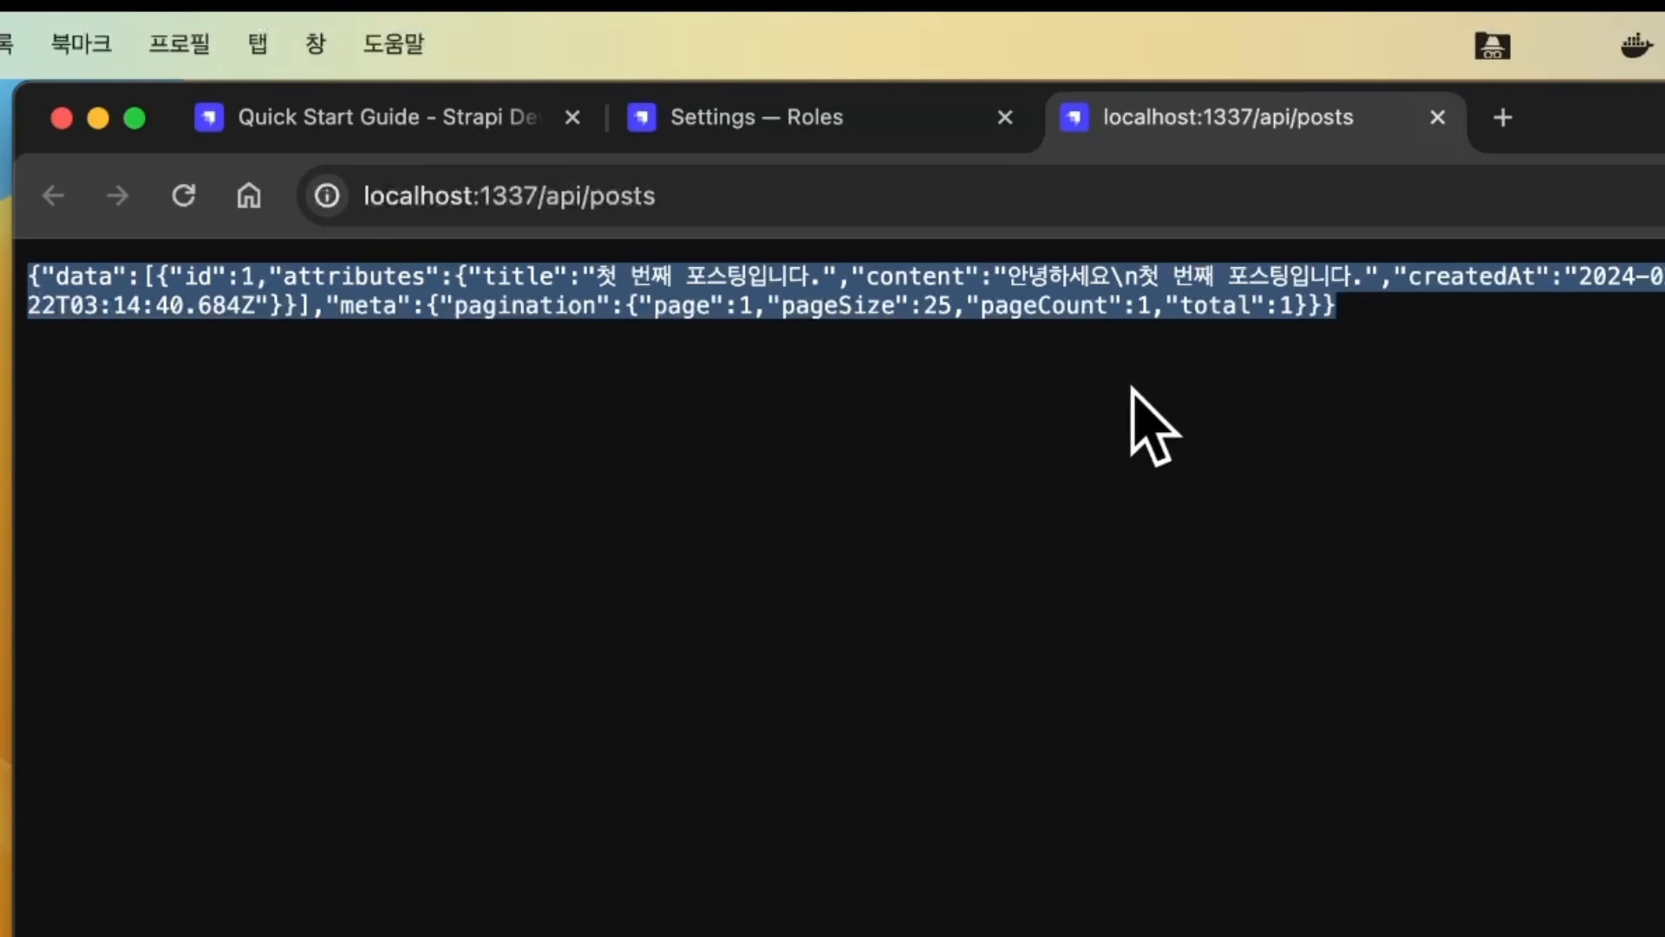
Return to the Strapi admin tab and start a new entry in the post collection.
left_click(695, 117)
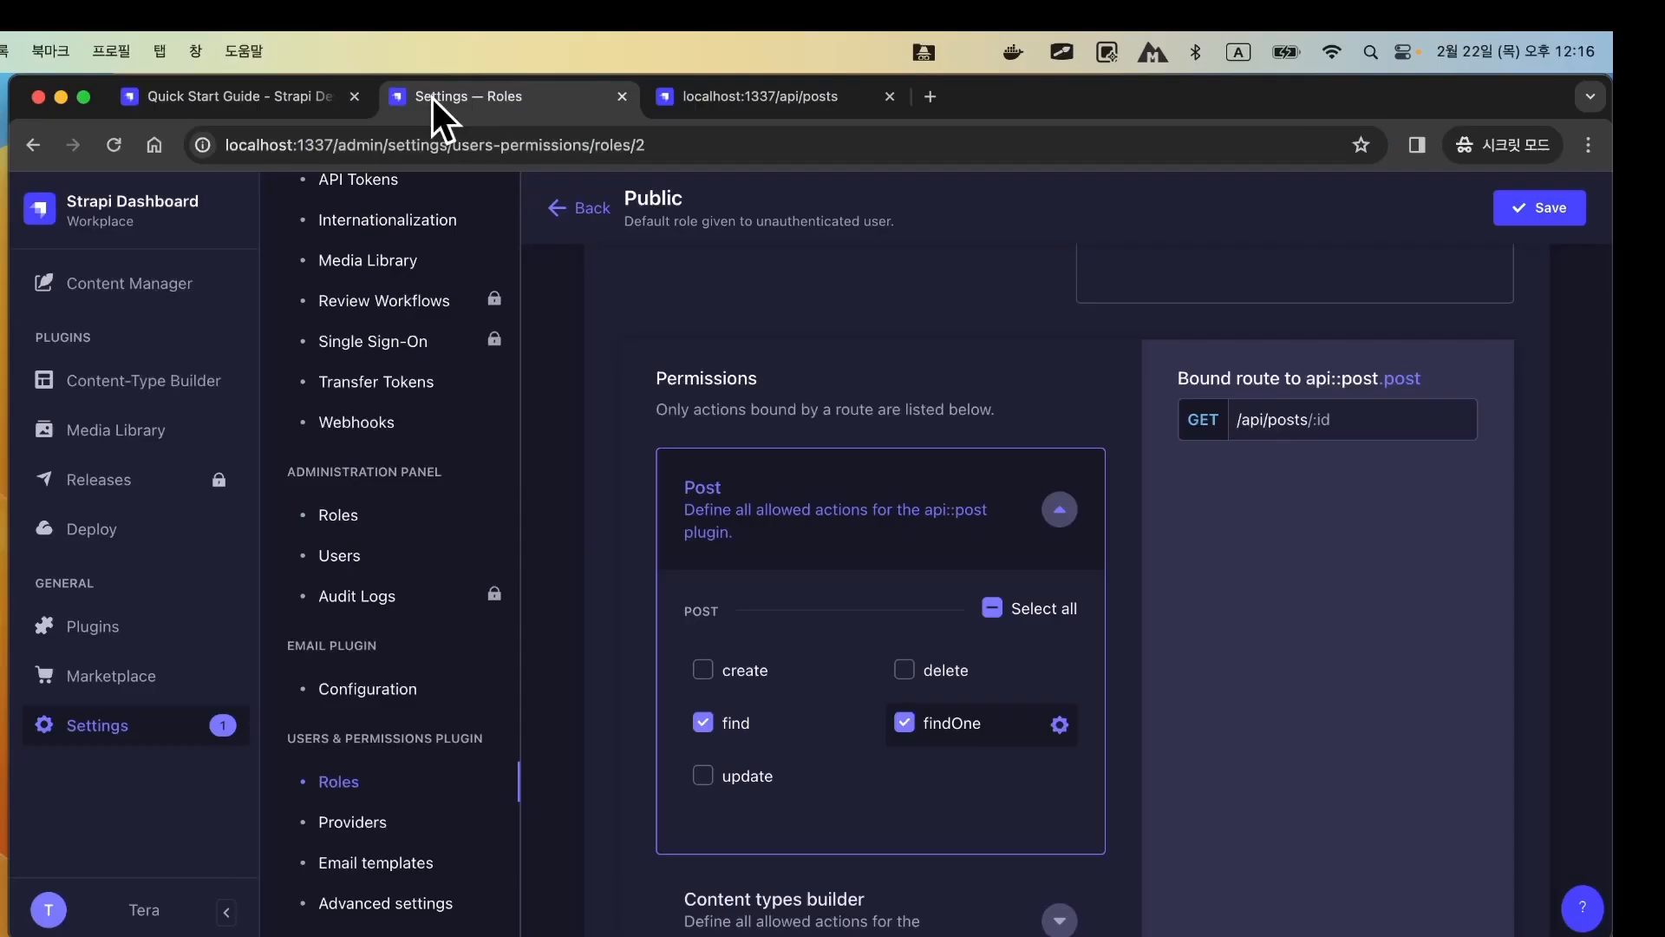
scroll(151, 425, "up", 2)
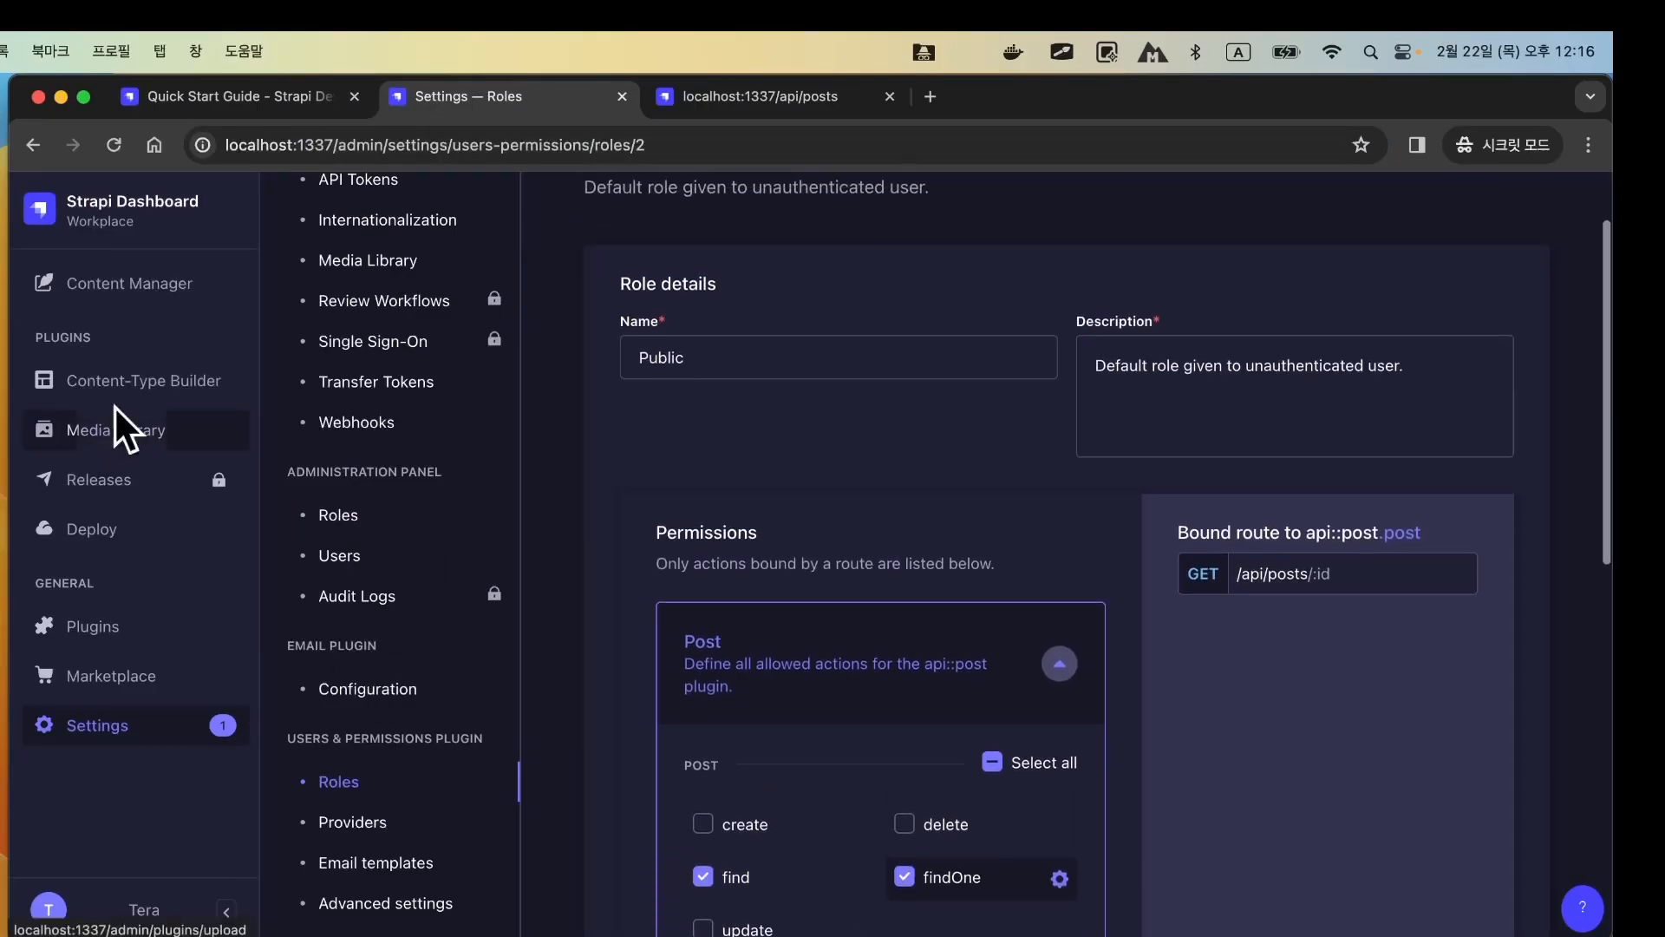
left_click(149, 300)
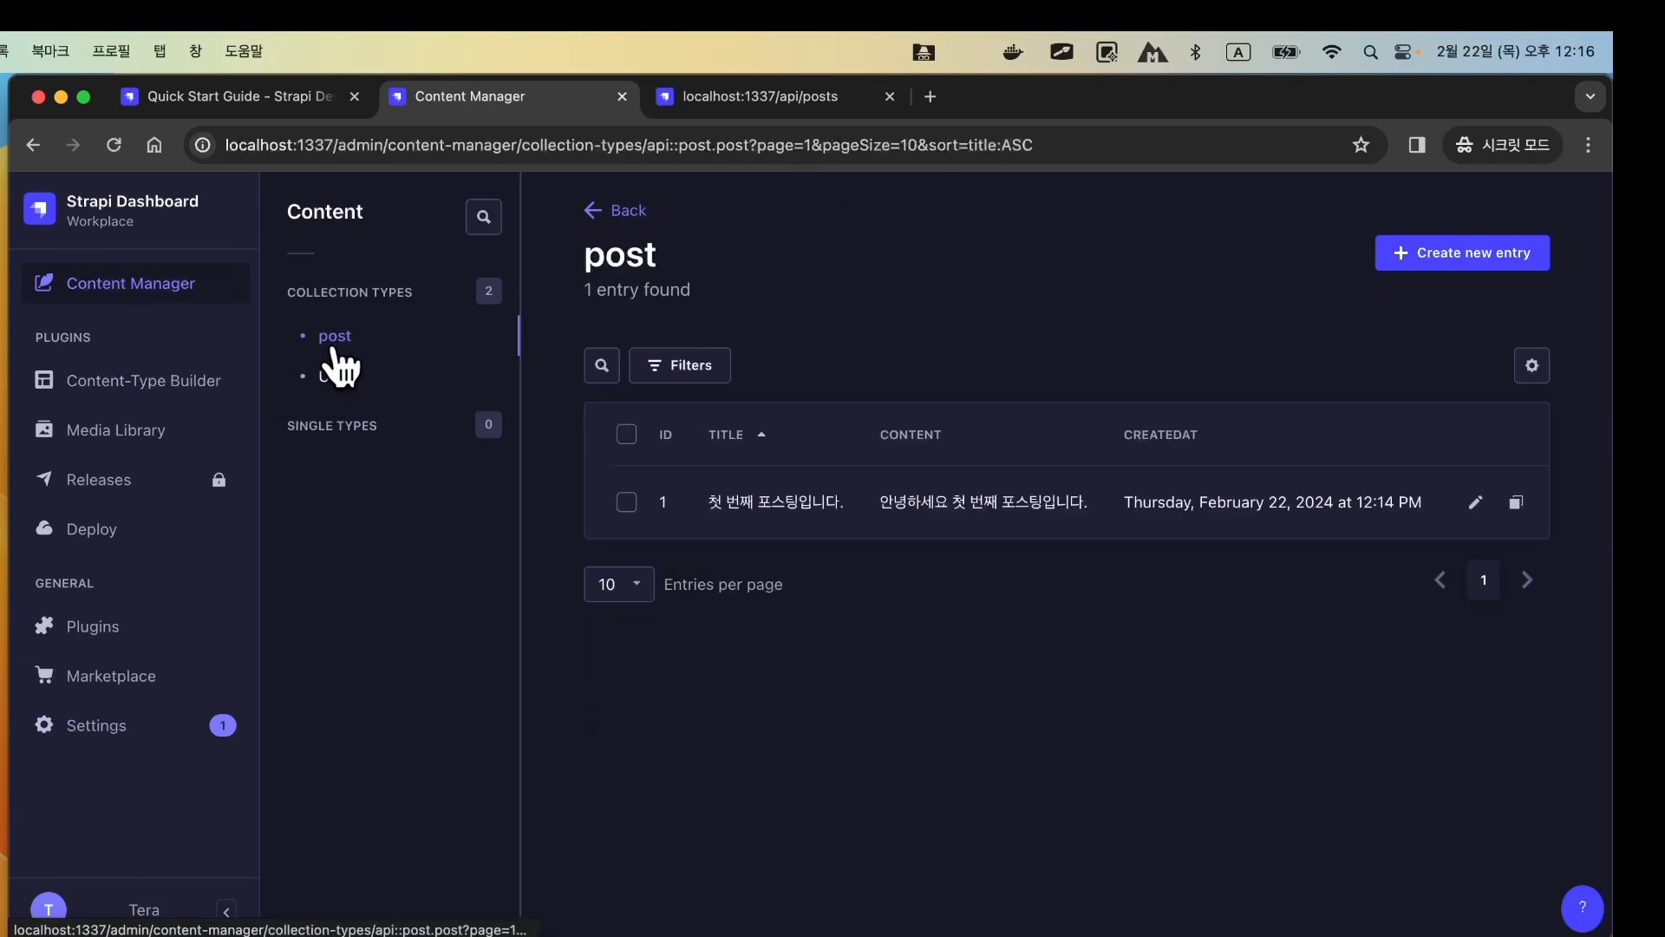
left_click(1397, 256)
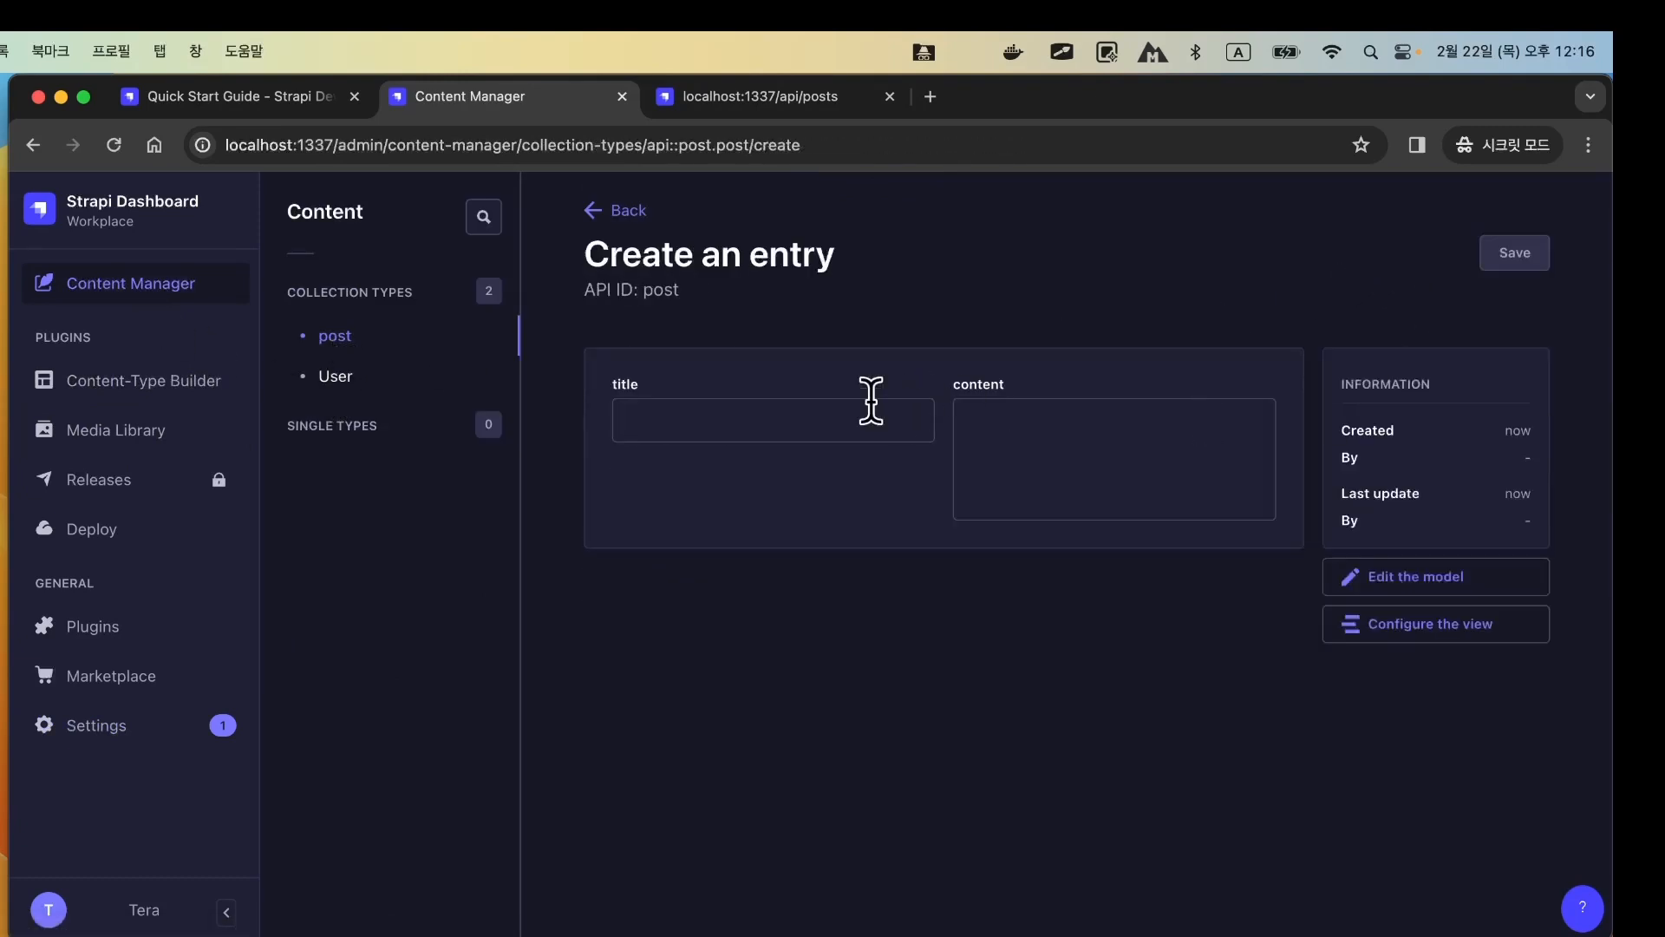
Give the new post the title "2번 글 입니다." and the content "두번째글입니다.", and save it.
left_click(818, 422)
type("2번")
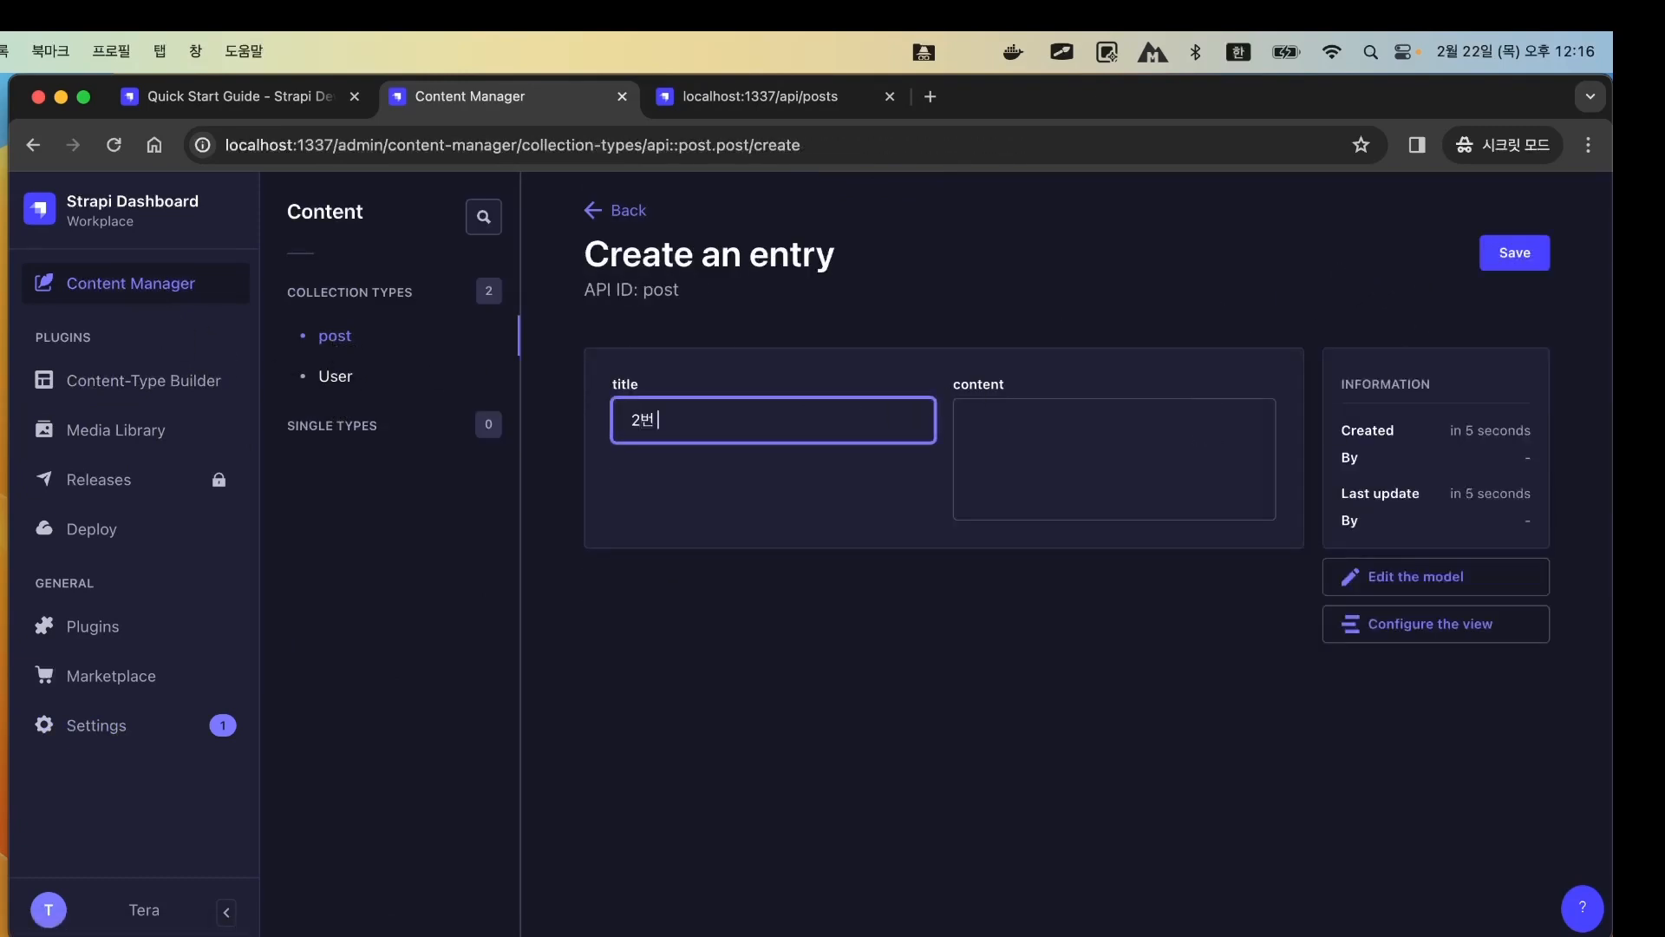
type(" 글 입니대")
type(".")
left_click(1049, 438)
type("두번")
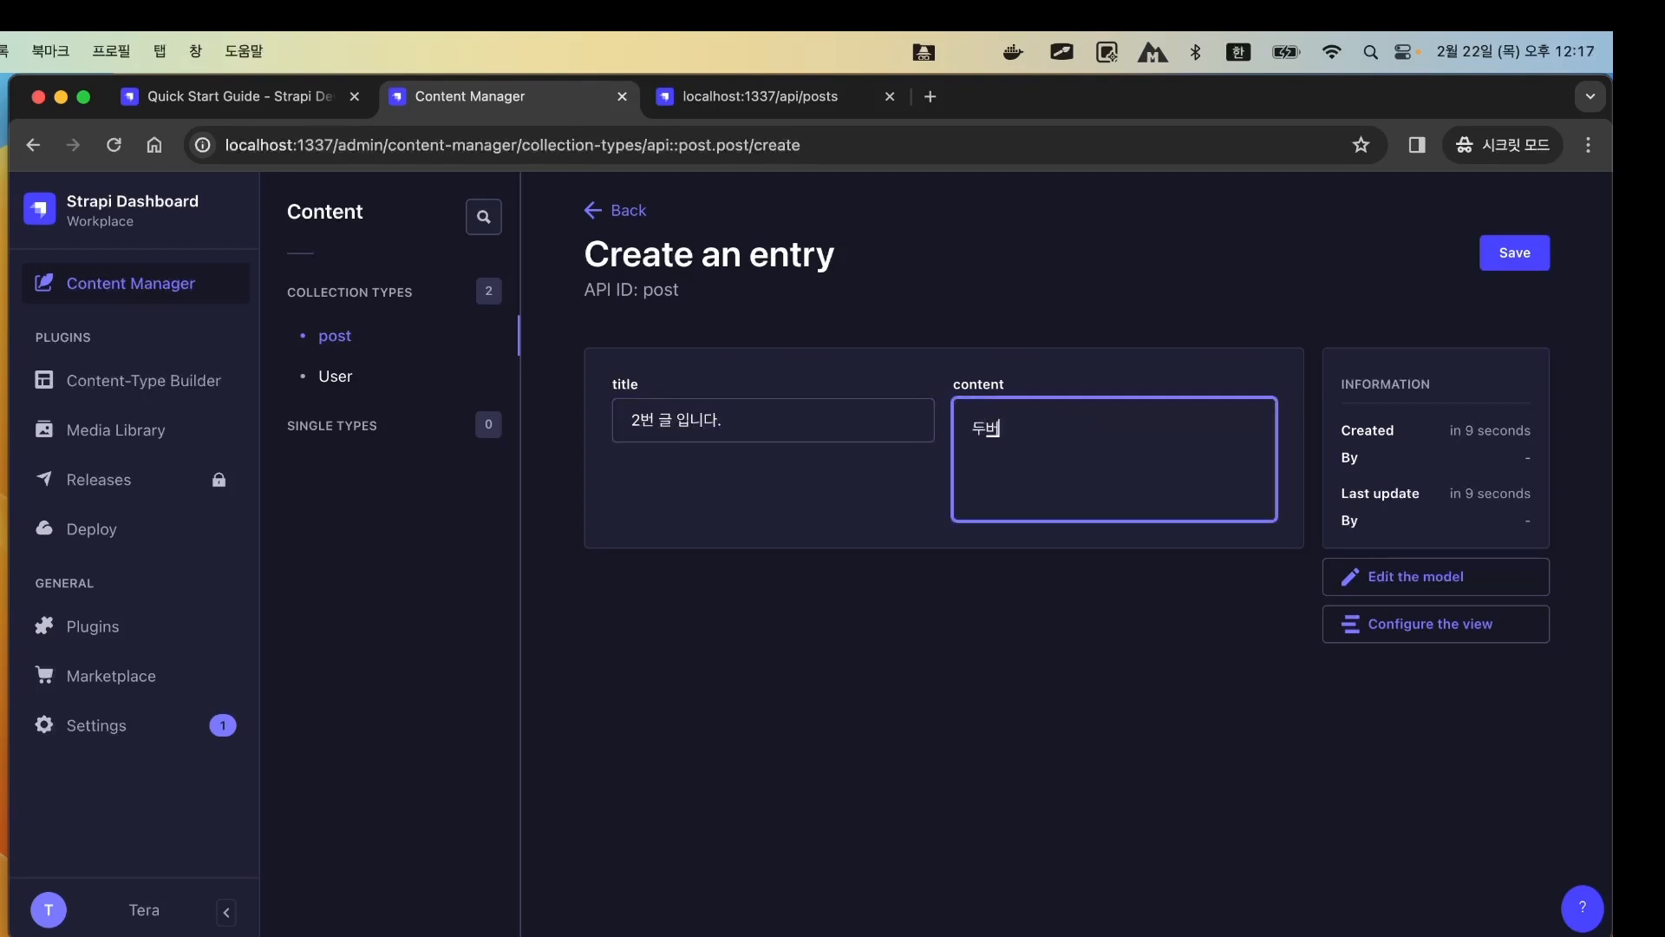
type("째글입니다.")
left_click(1517, 258)
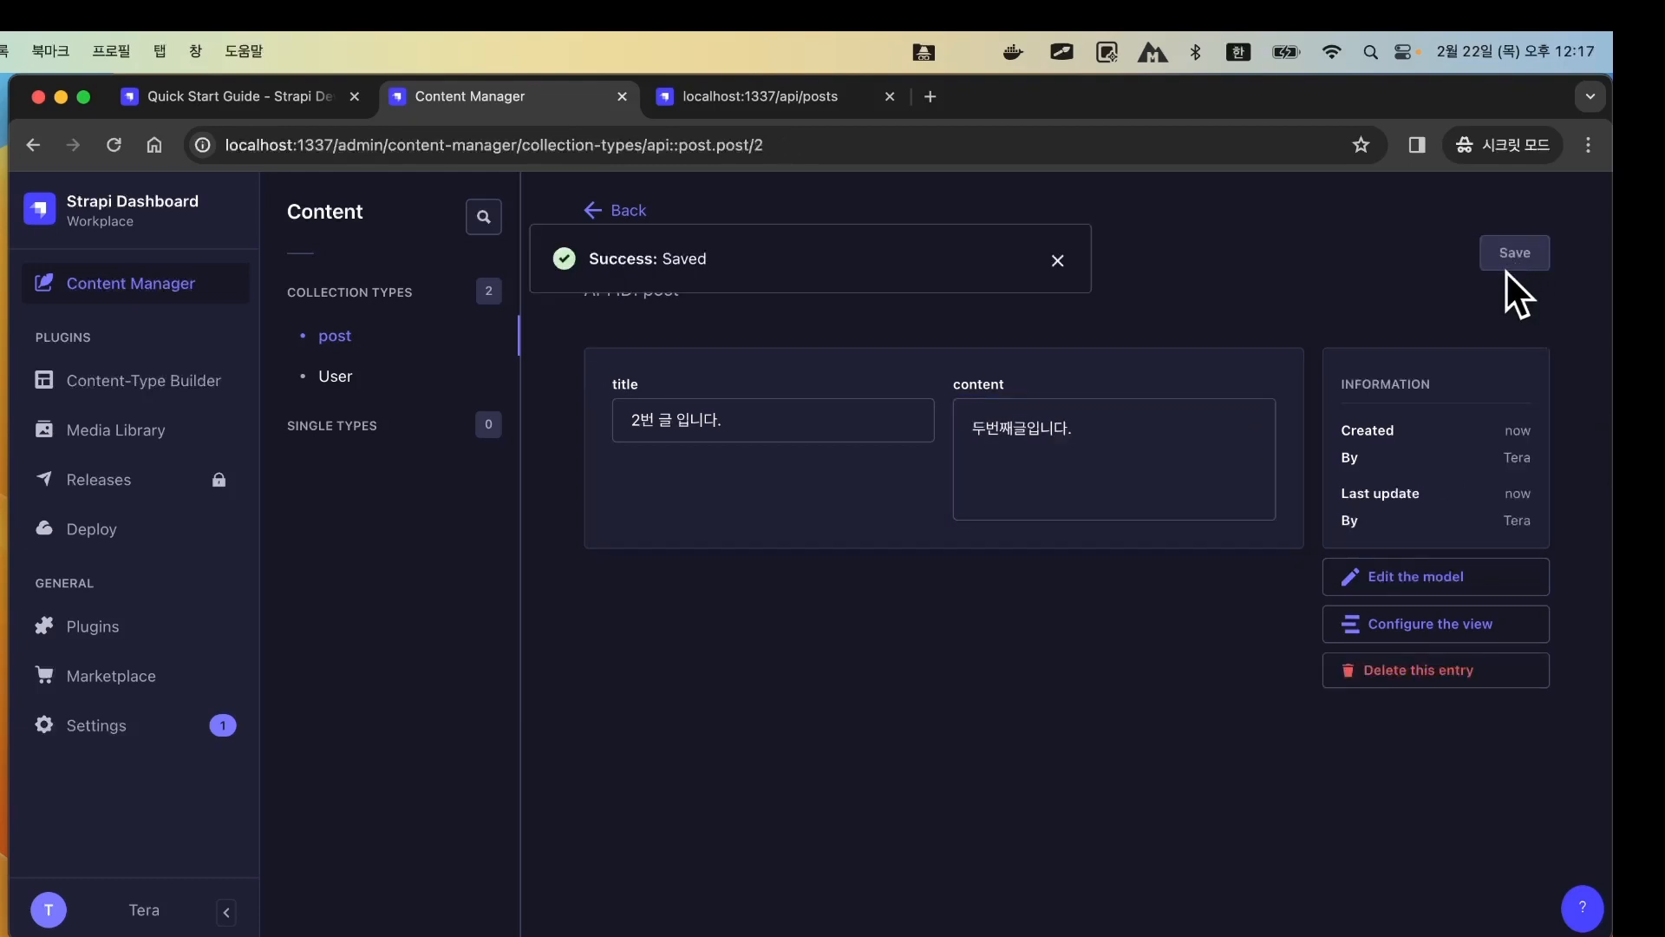
View the post collection's entry list, then reload the localhost:1337/api/posts tab and examine the returned posts.
left_click(362, 339)
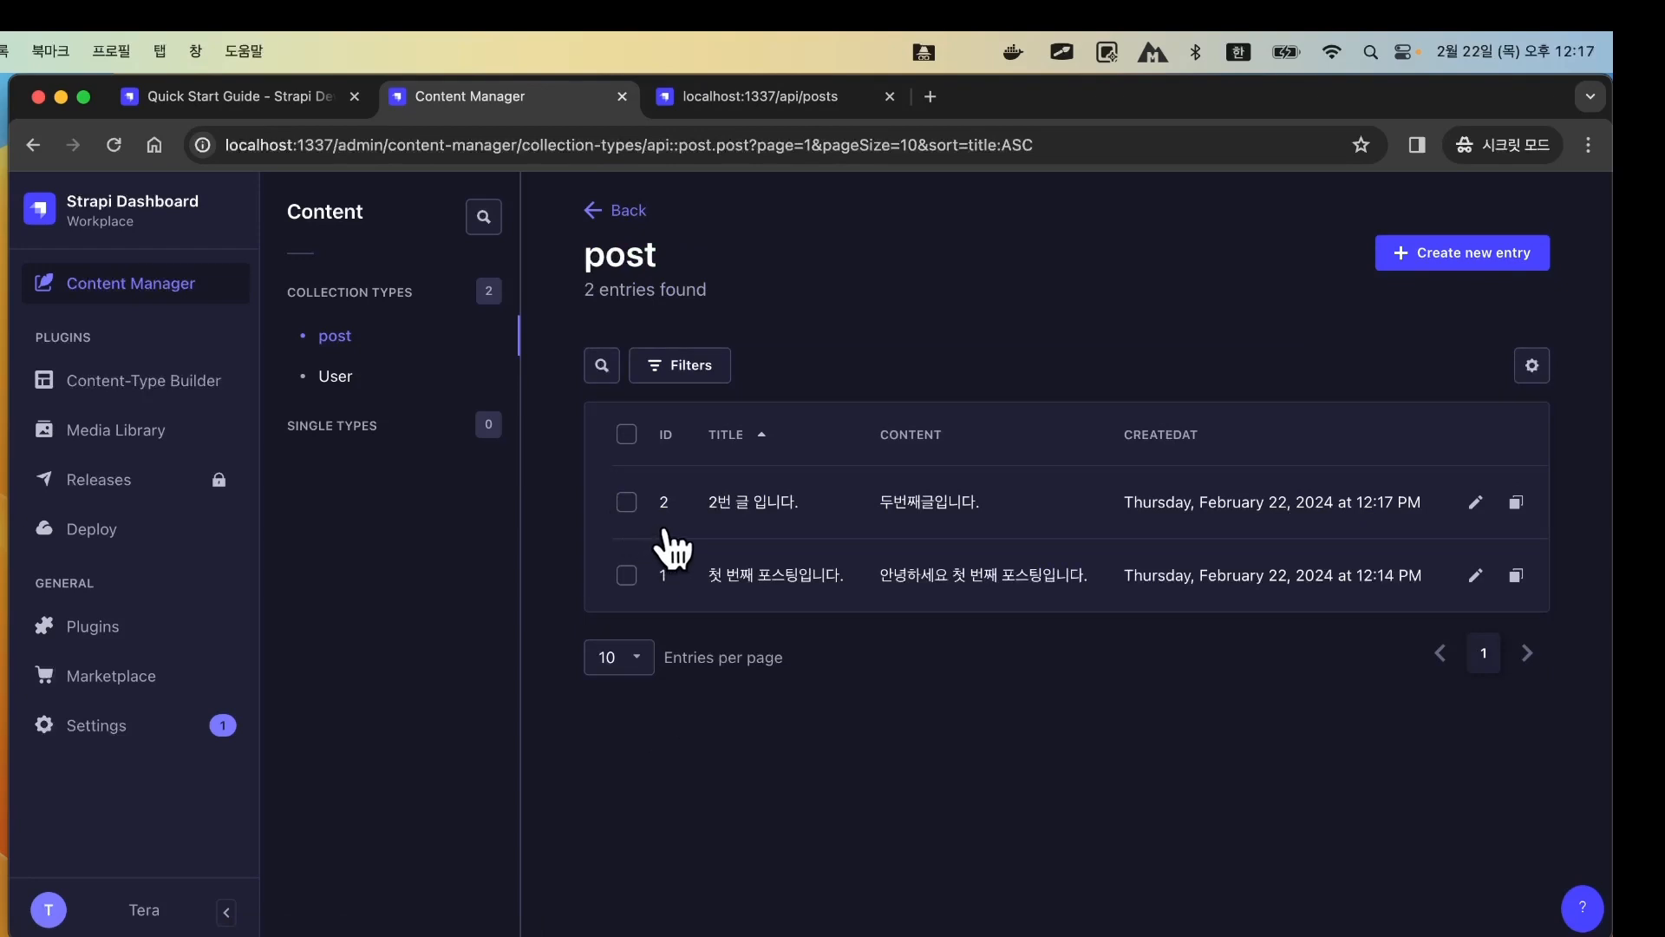
left_click(736, 94)
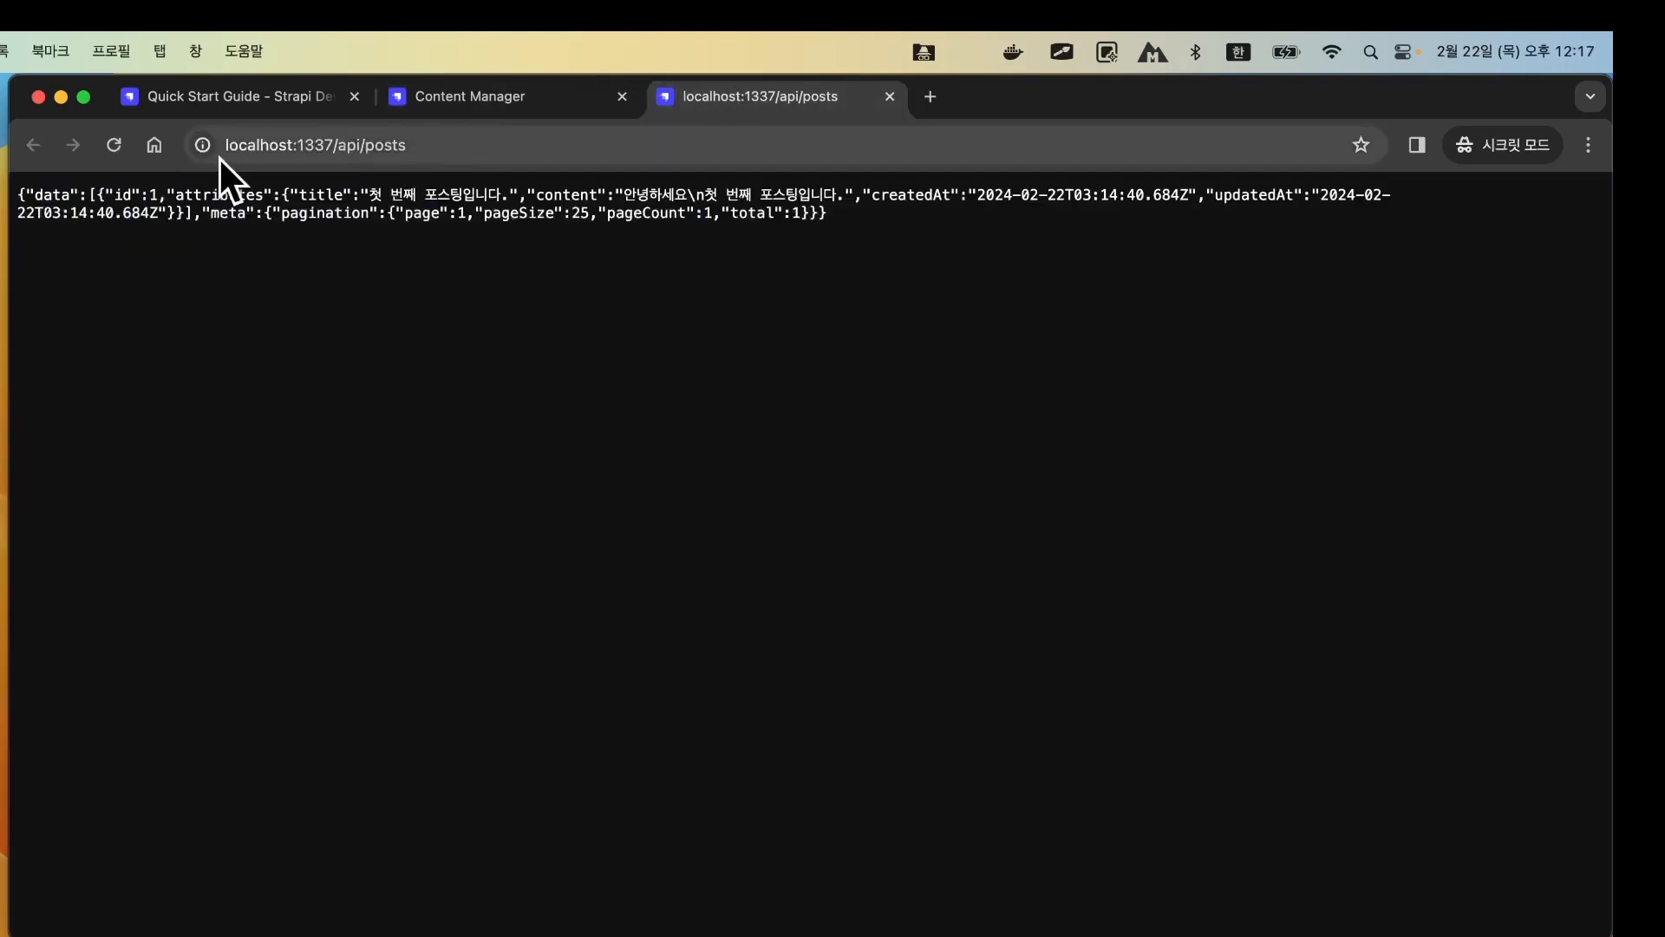
left_click(121, 147)
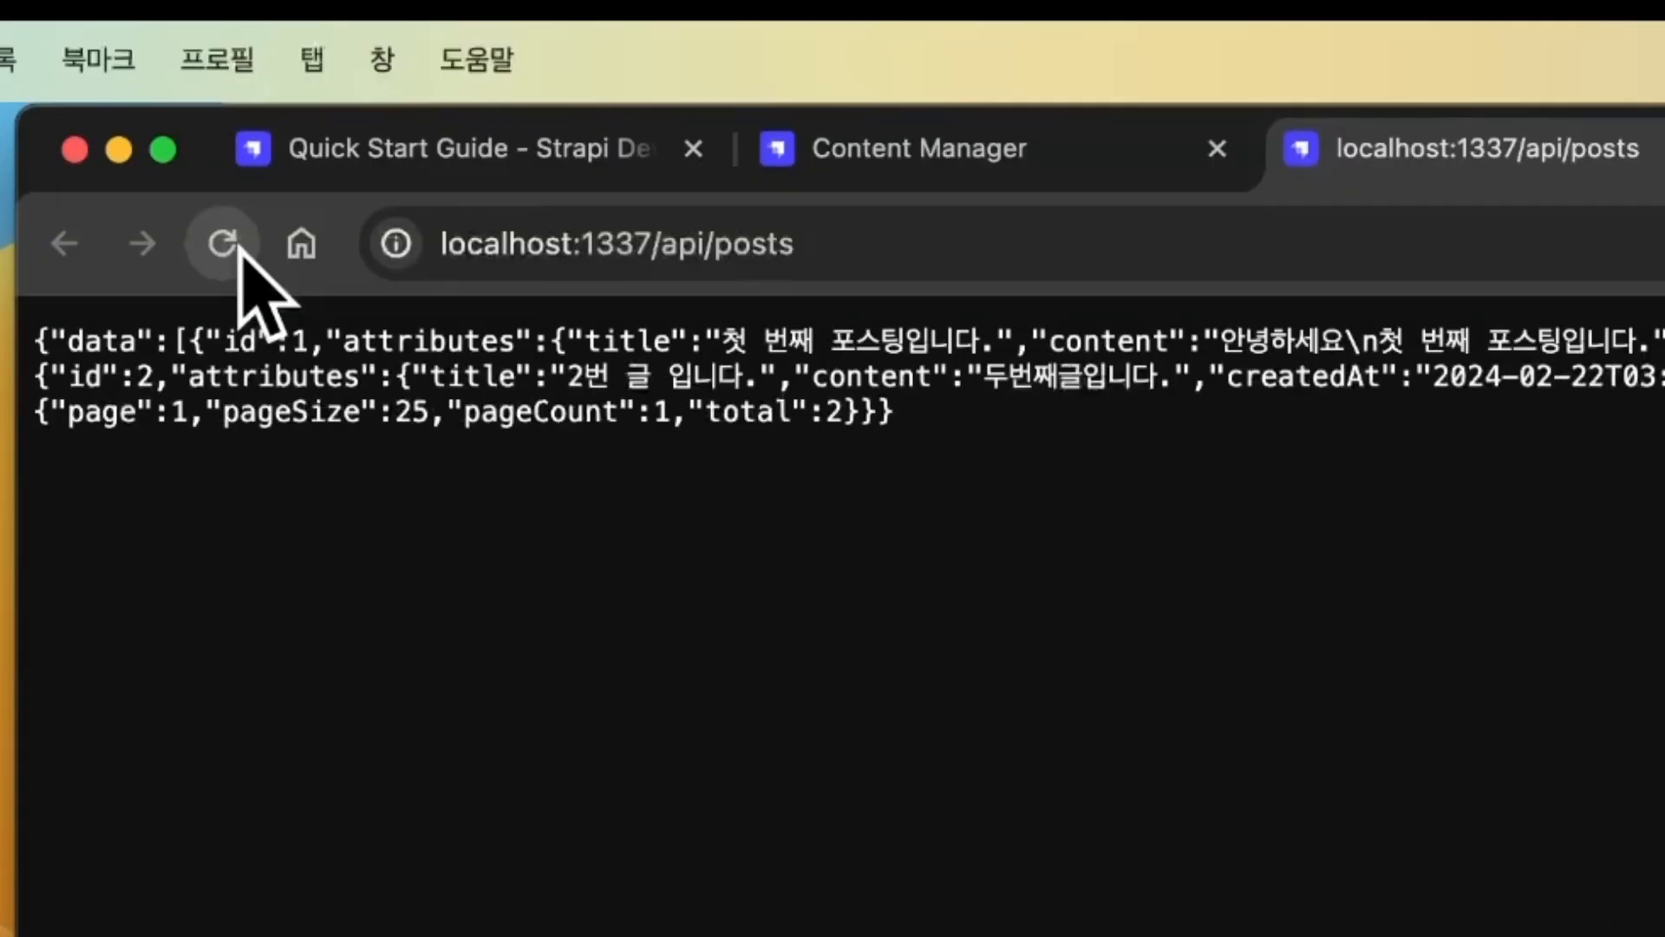
left_click_drag(691, 279, 188, 191)
left_click_drag(364, 330, 39, 334)
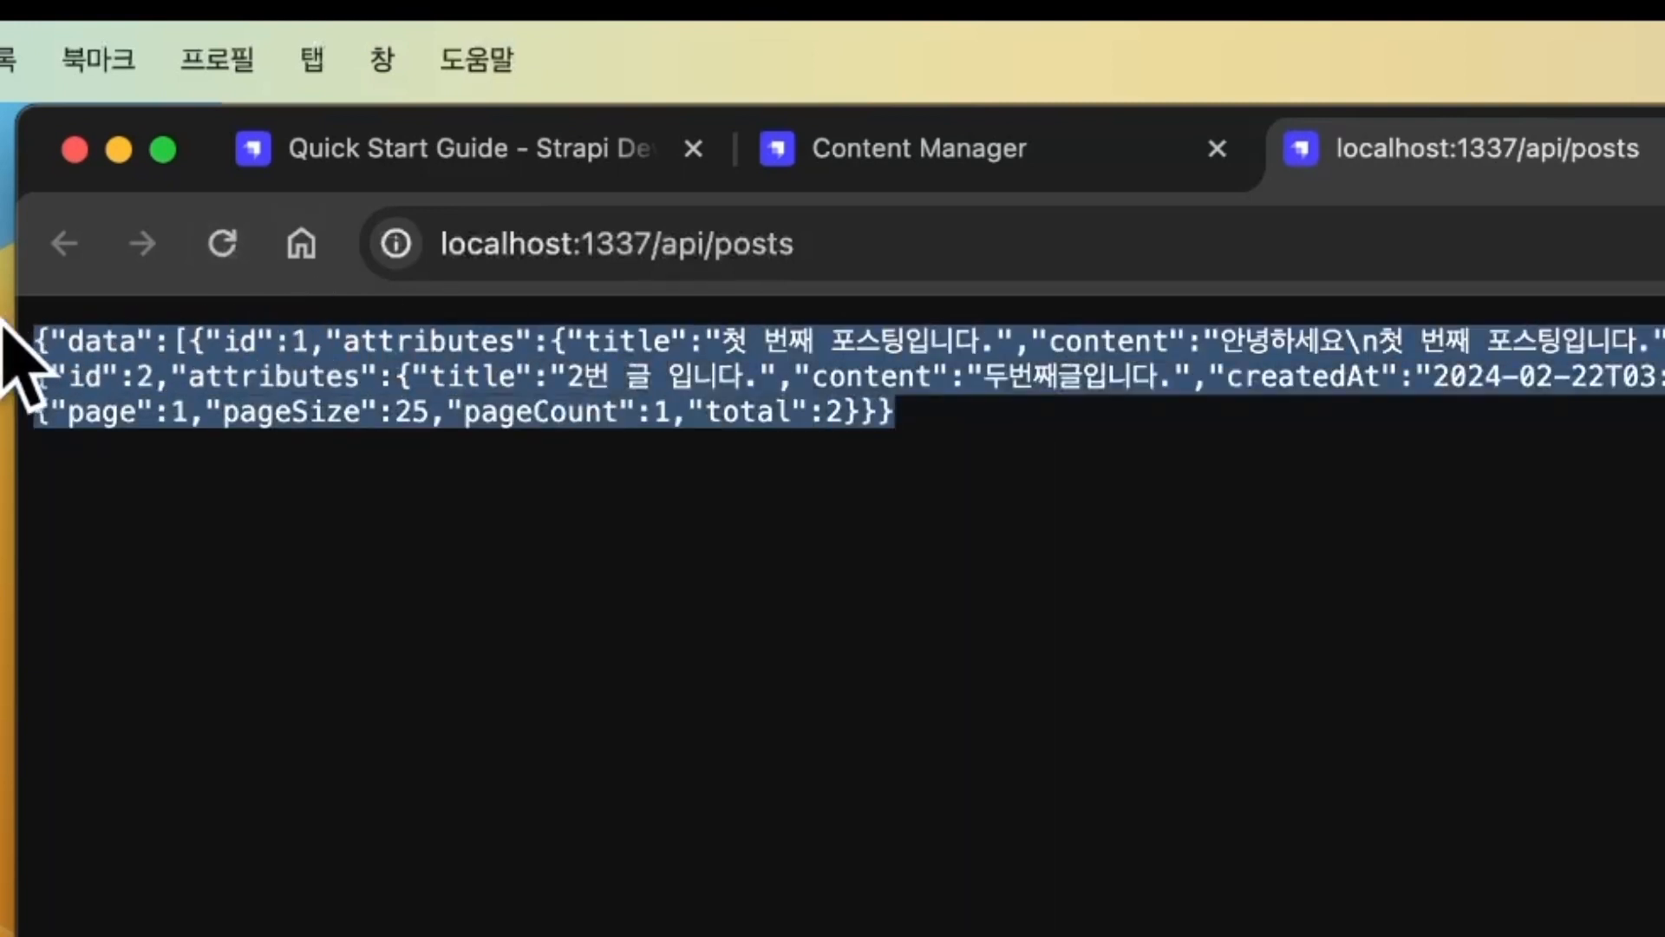
left_click(1464, 512)
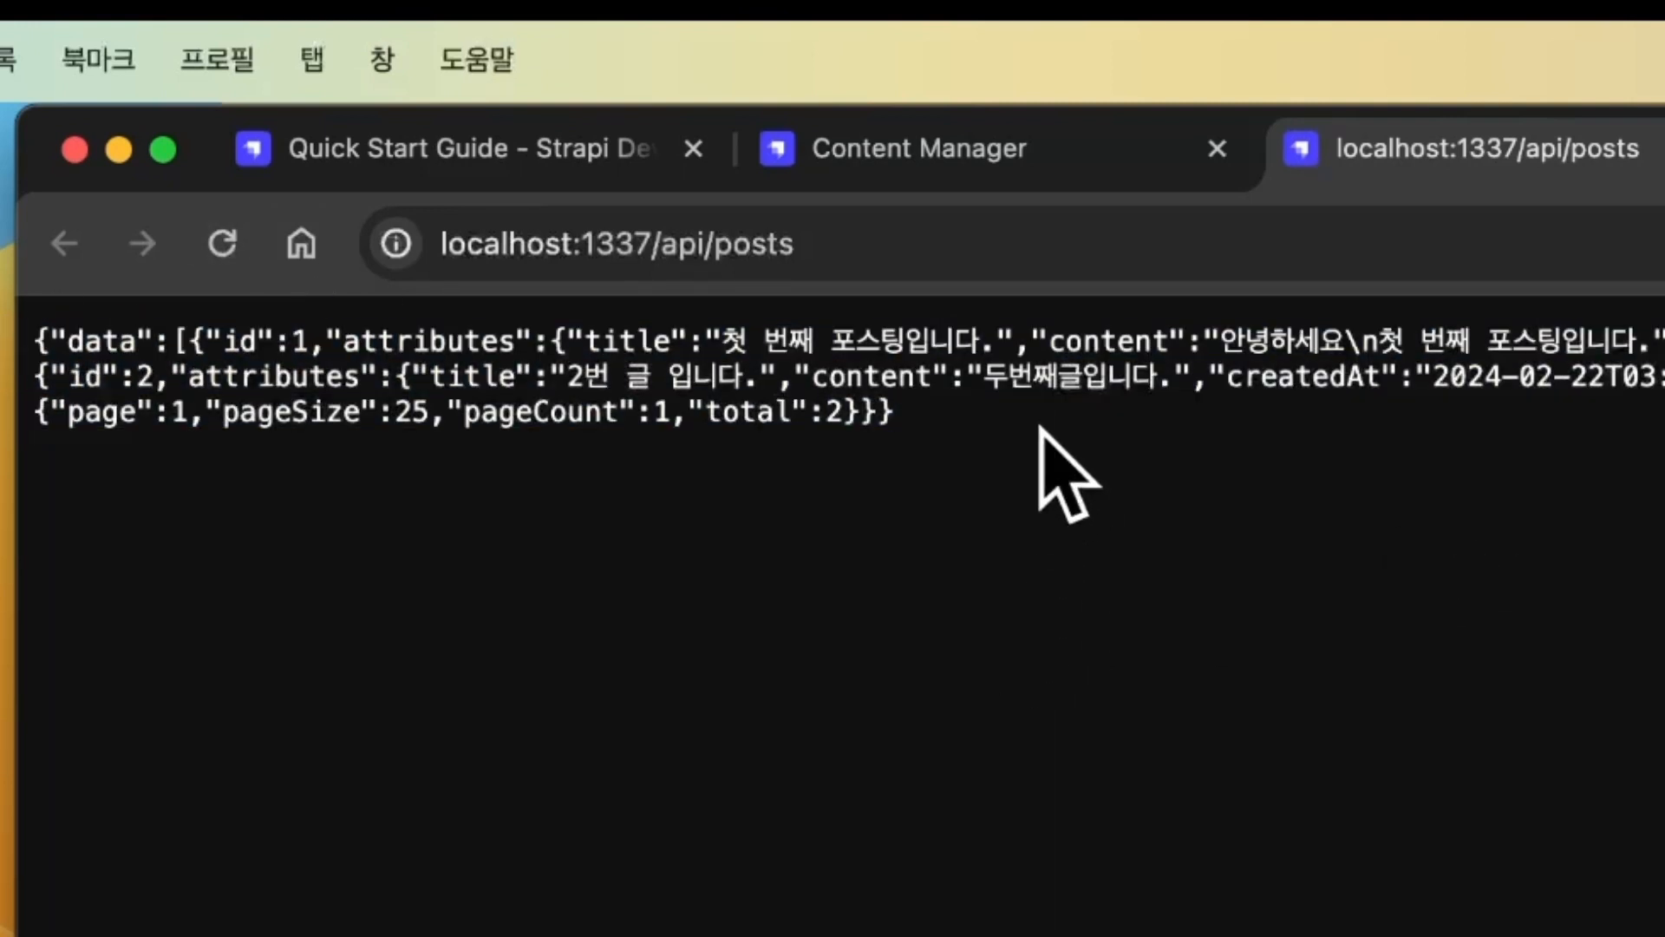
left_click_drag(964, 377, 1143, 379)
left_click(1127, 481)
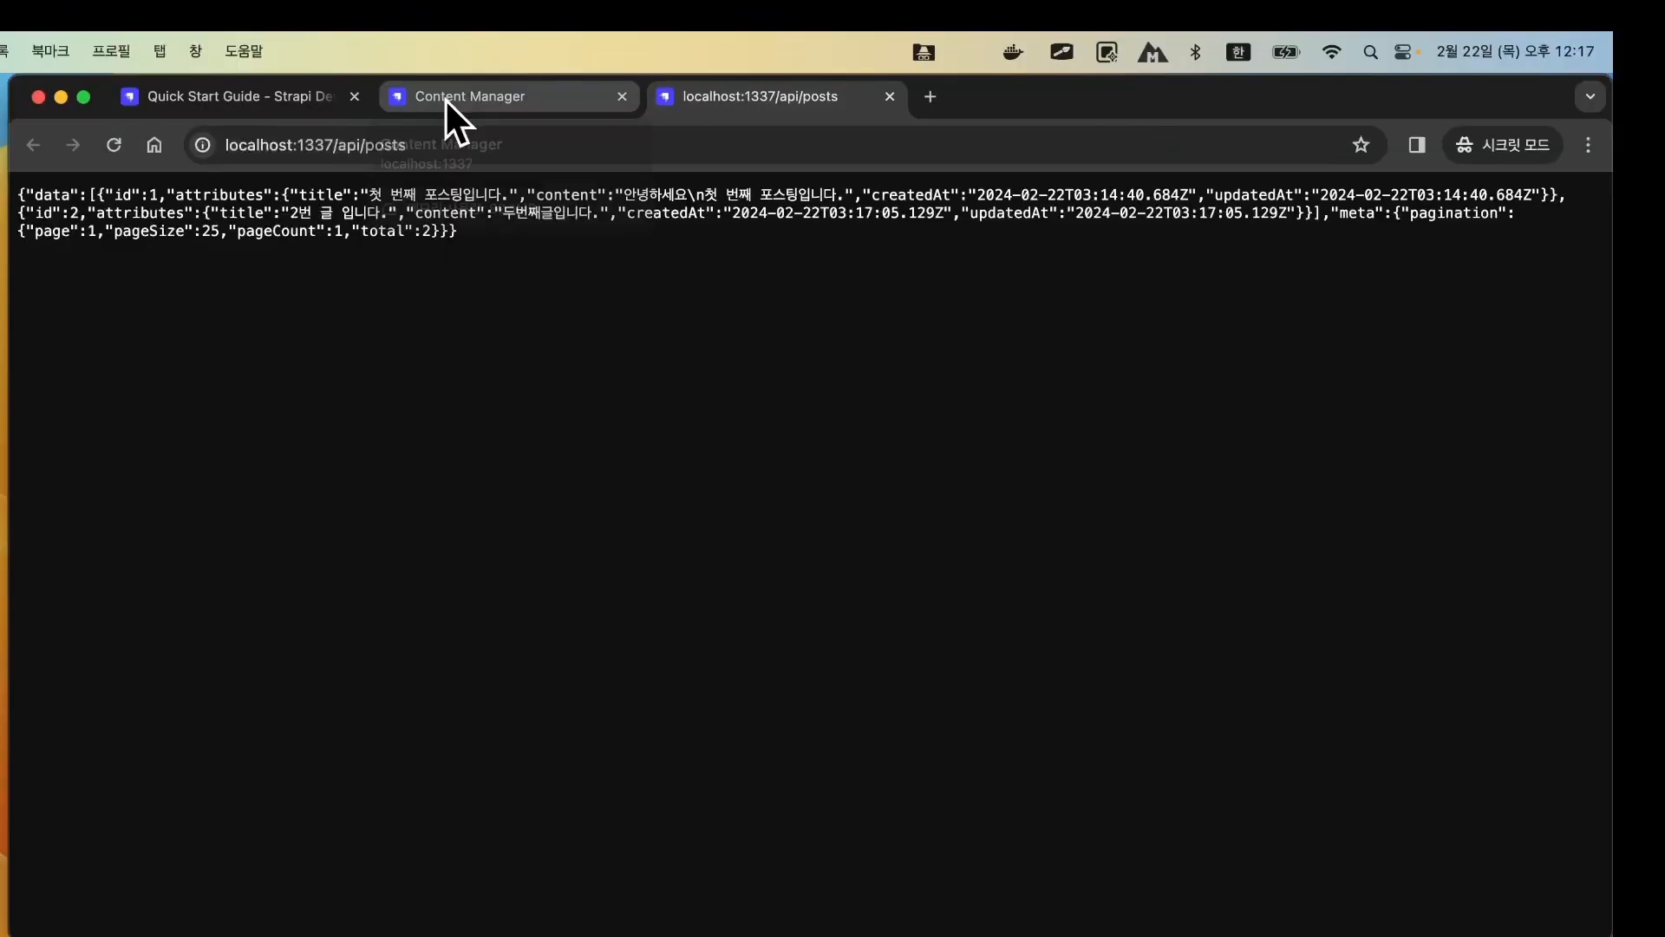
Load localhost:1337/api/posts/1 in the API tab and examine the single post's title and content.
left_click(869, 152)
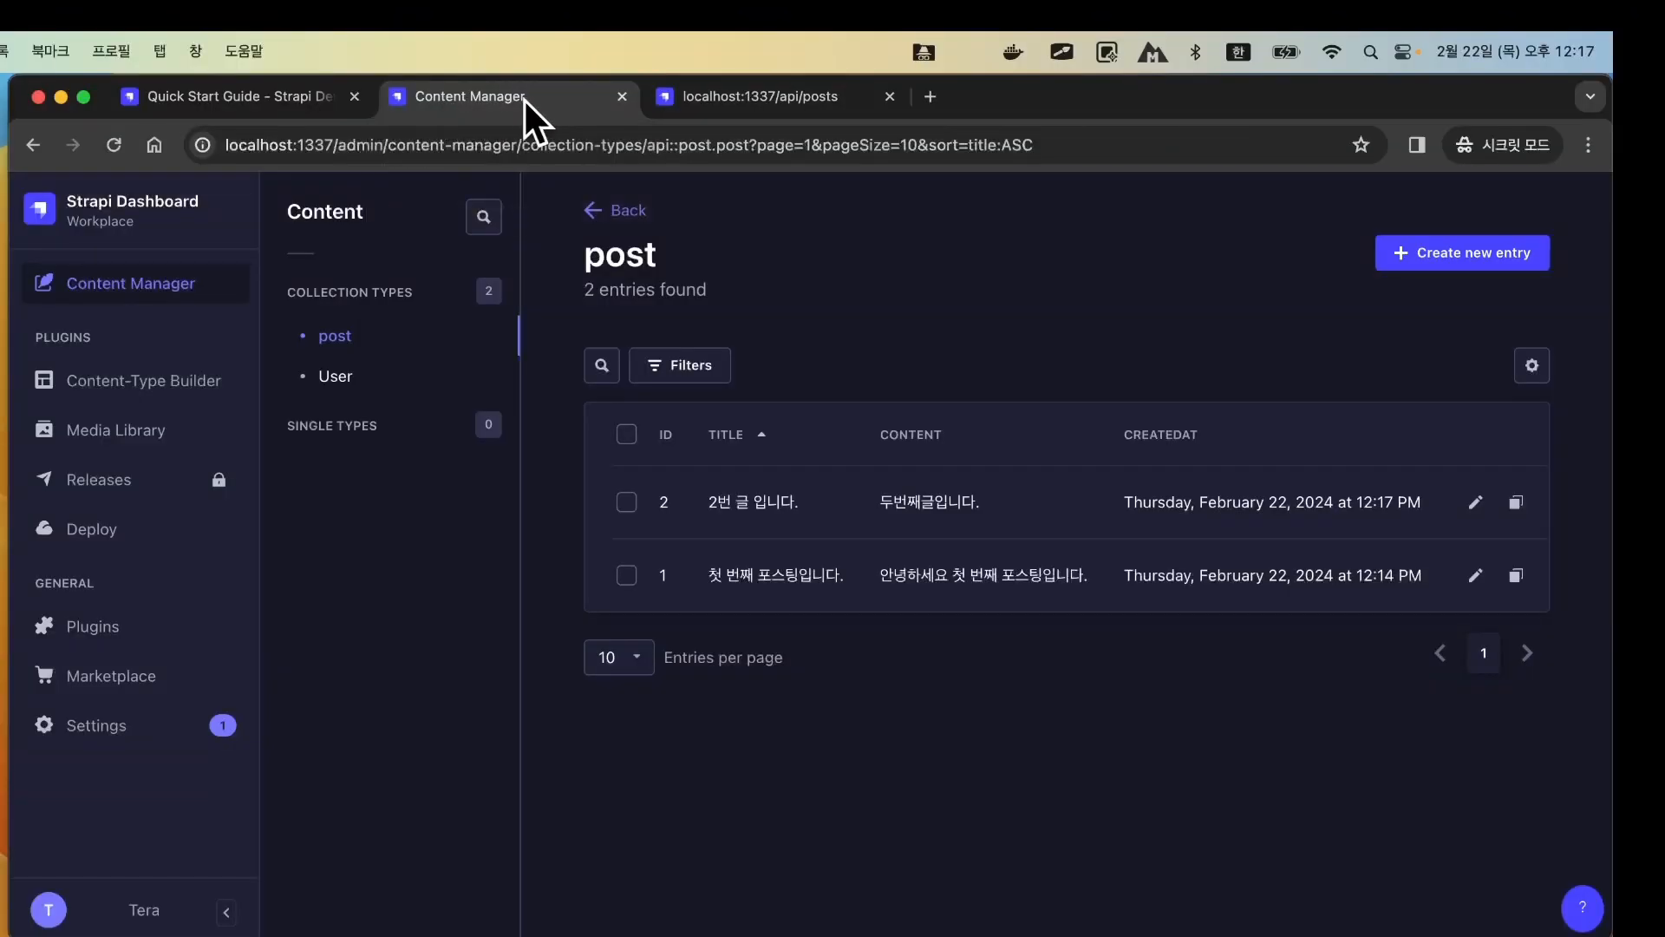
left_click(670, 97)
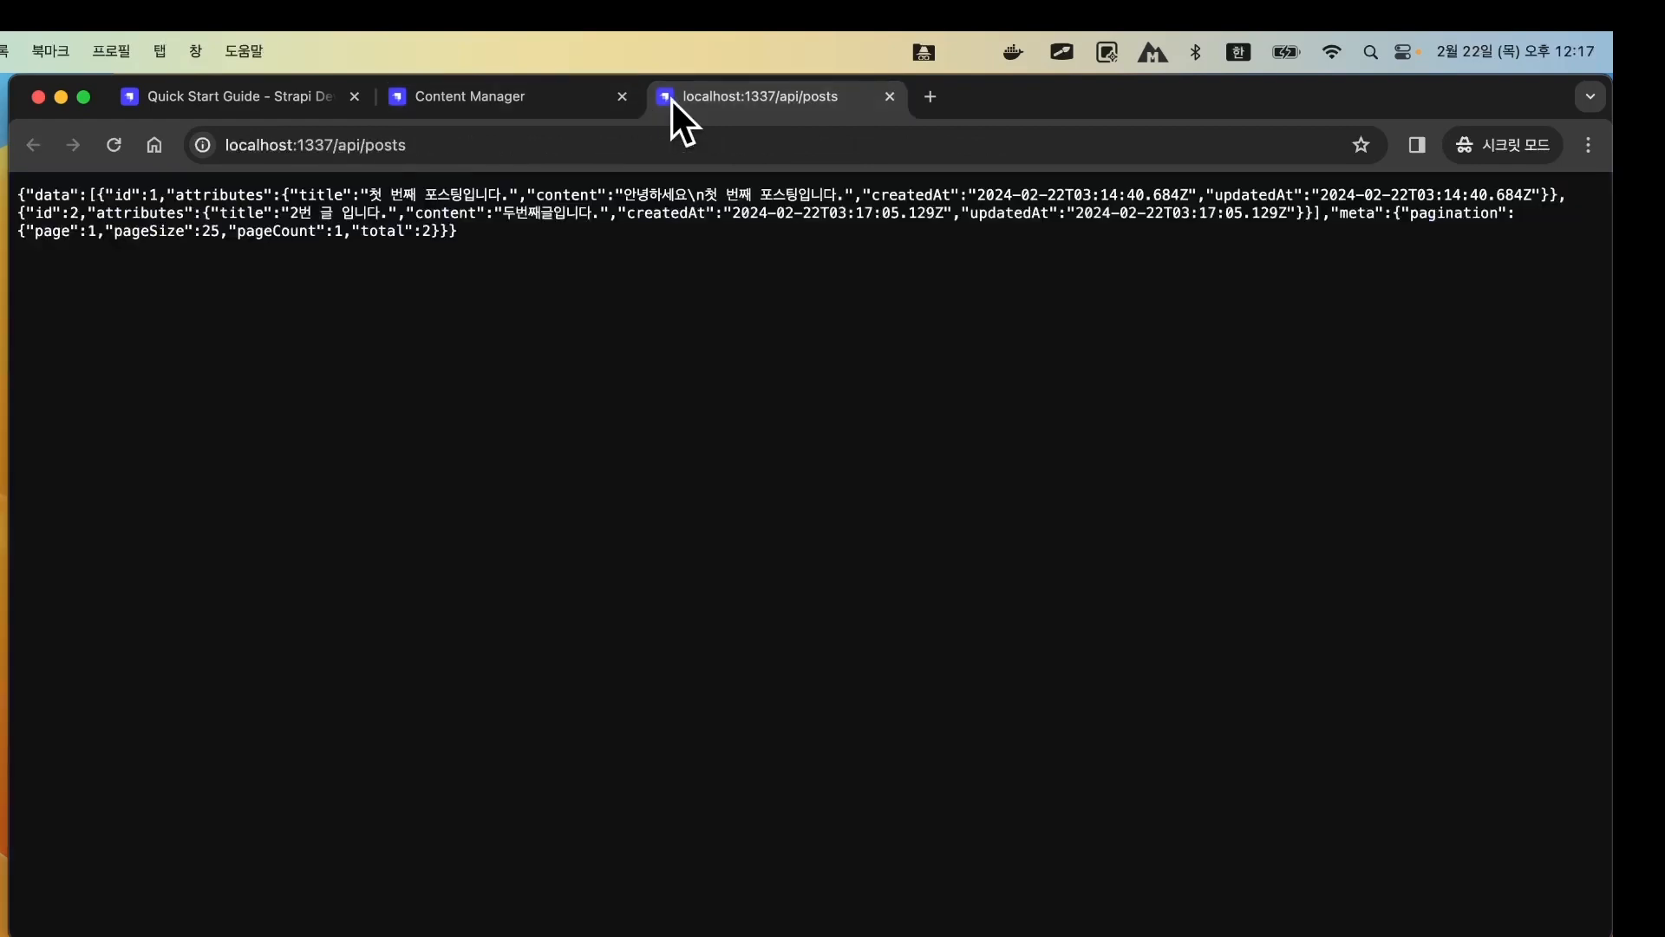
left_click(446, 146)
left_click(483, 144)
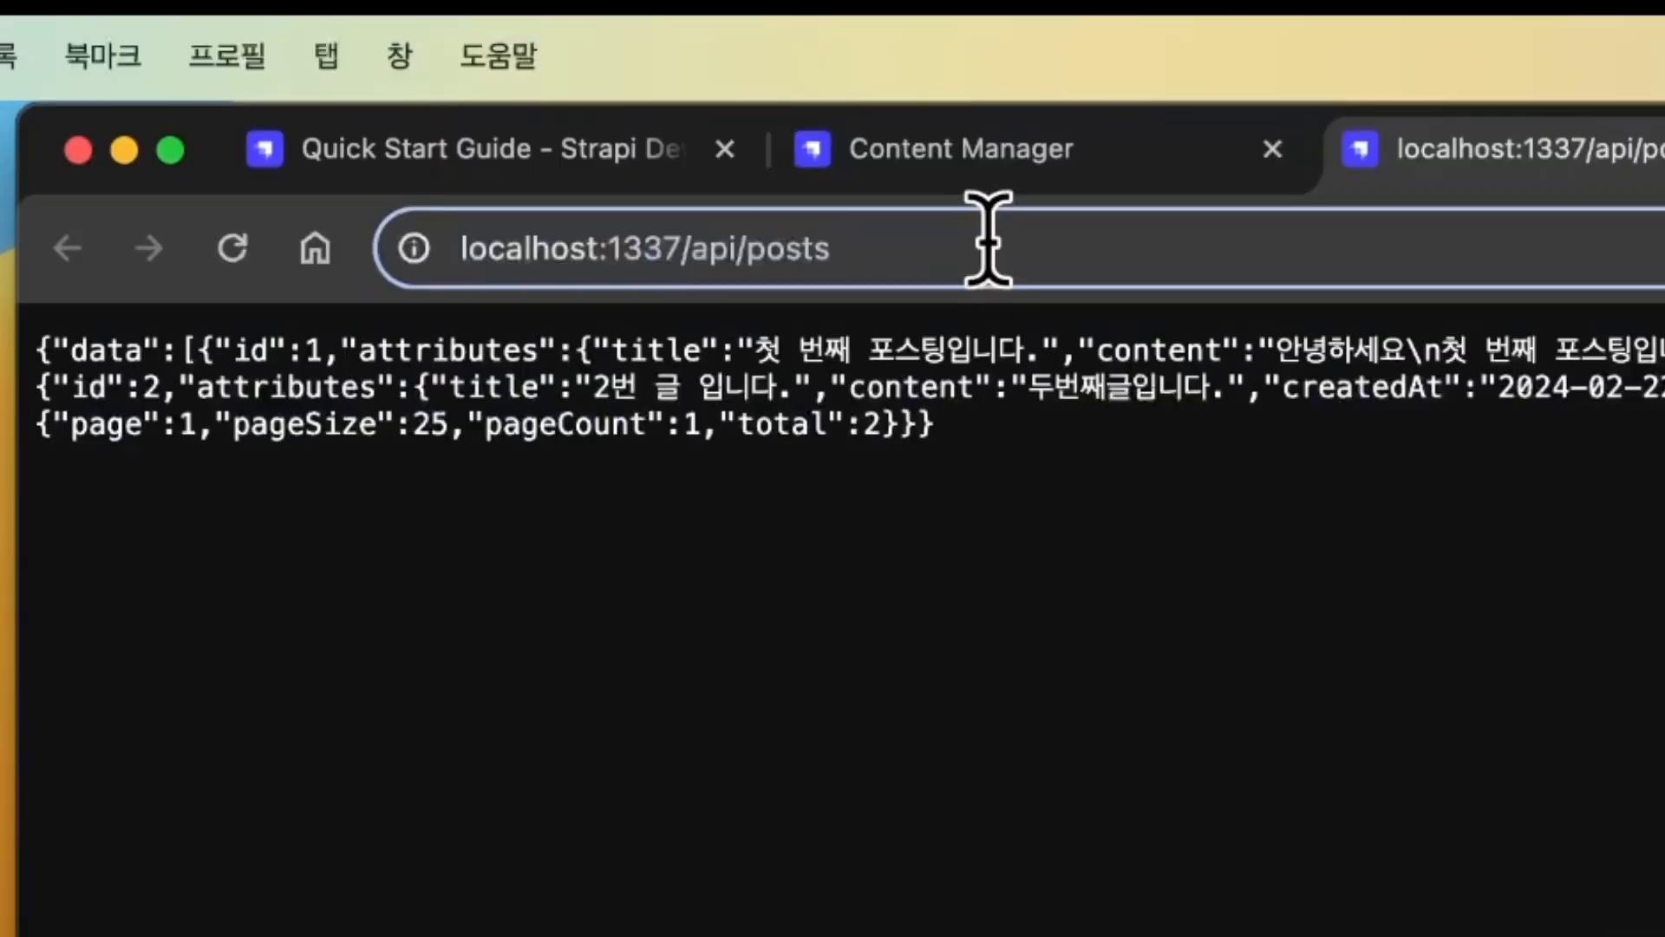
type("/1")
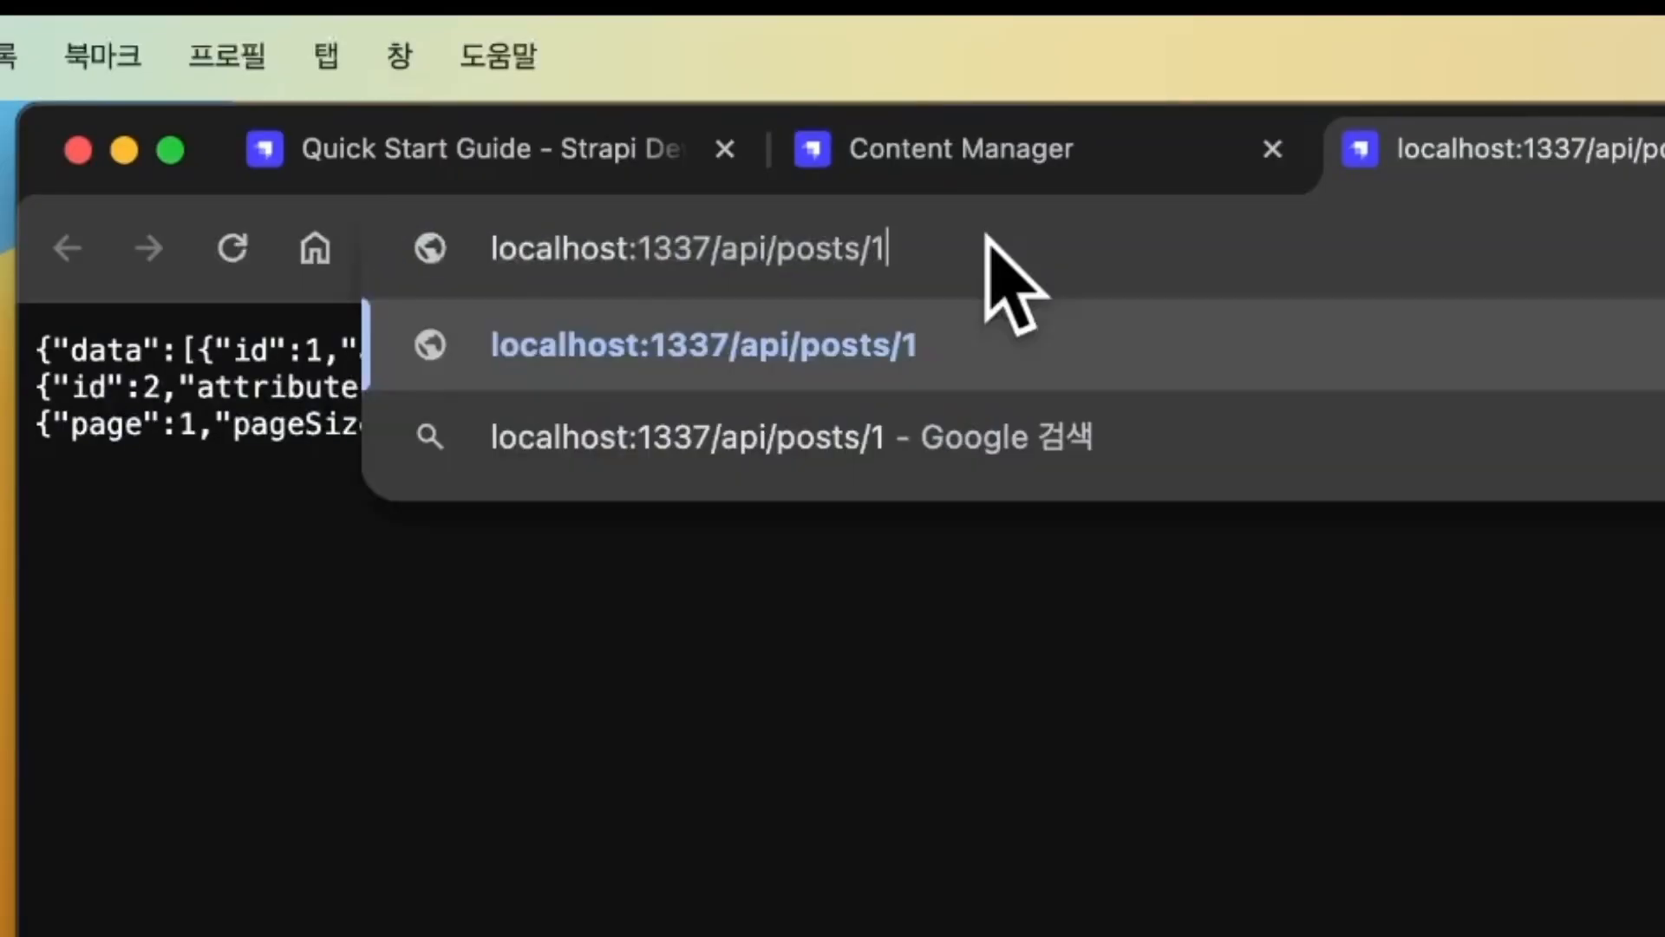
key("Return")
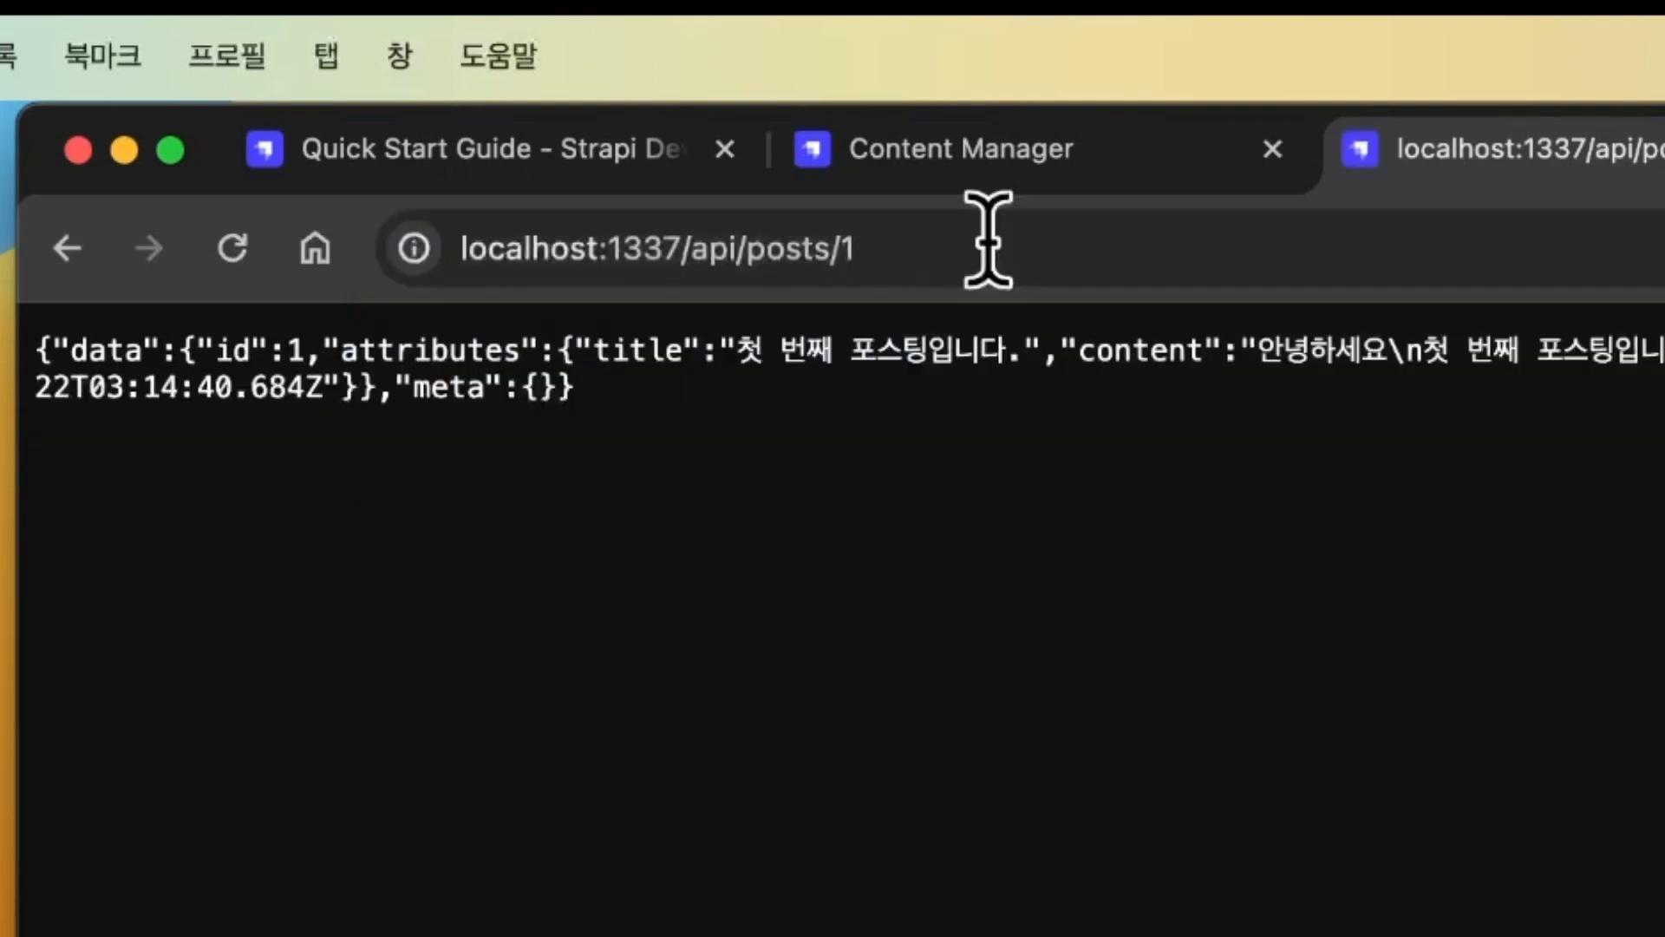
left_click_drag(1259, 350, 1561, 375)
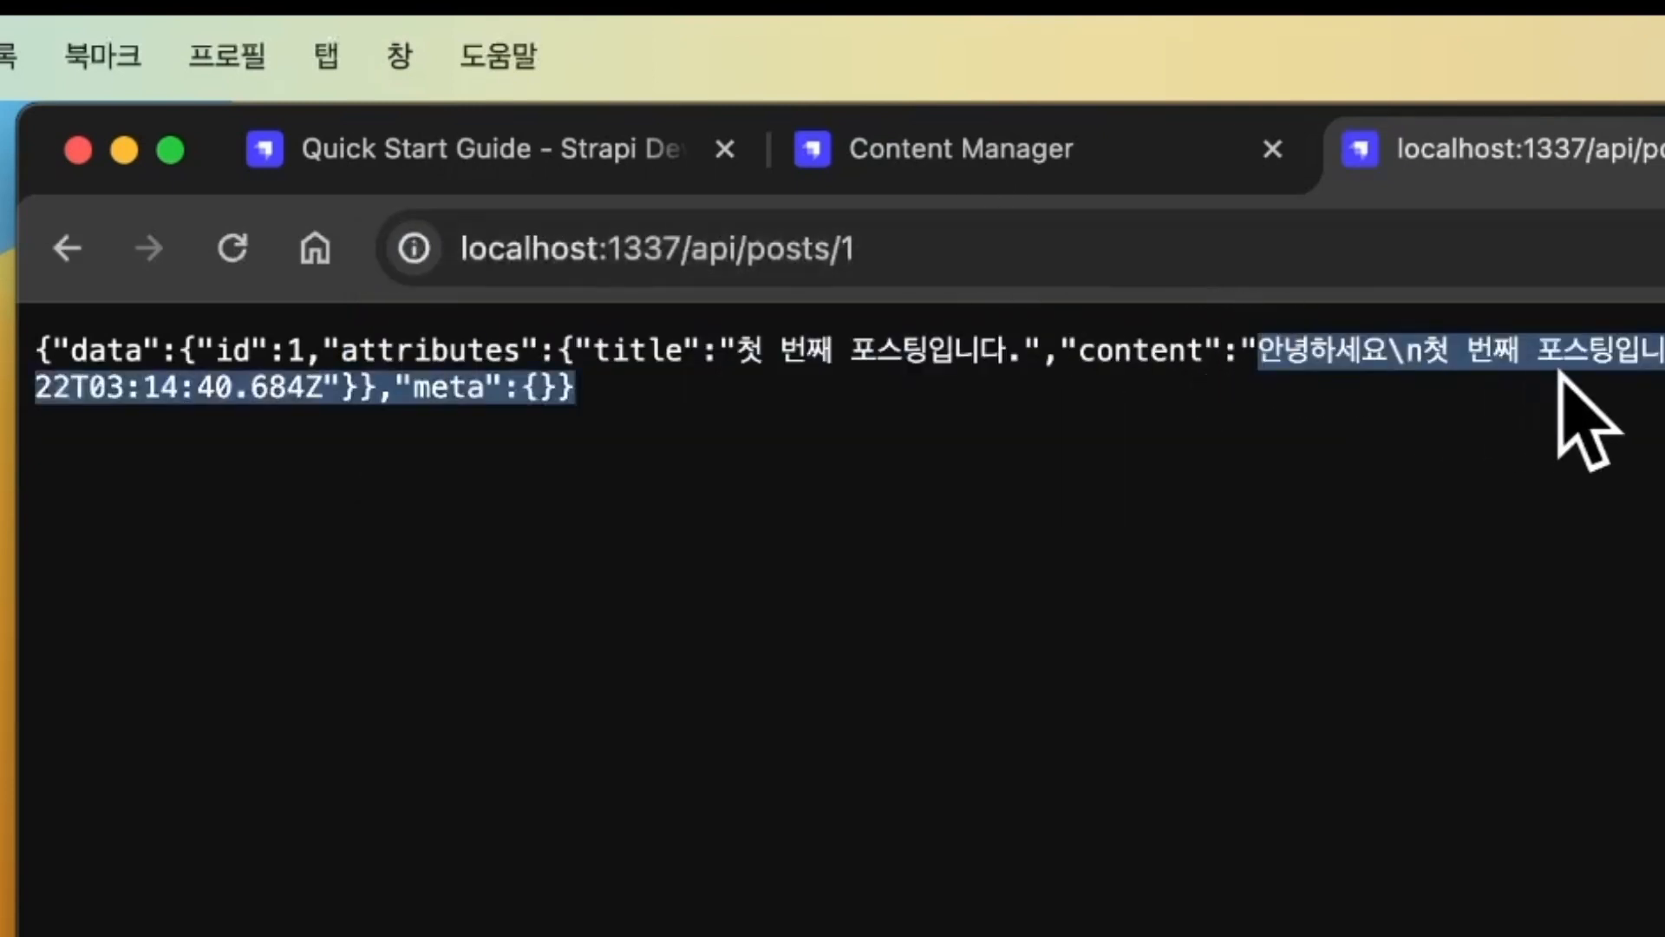
left_click(1565, 386)
Change the address to localhost:1337/api/posts/2, load it and examine the second post's data.
left_click(959, 242)
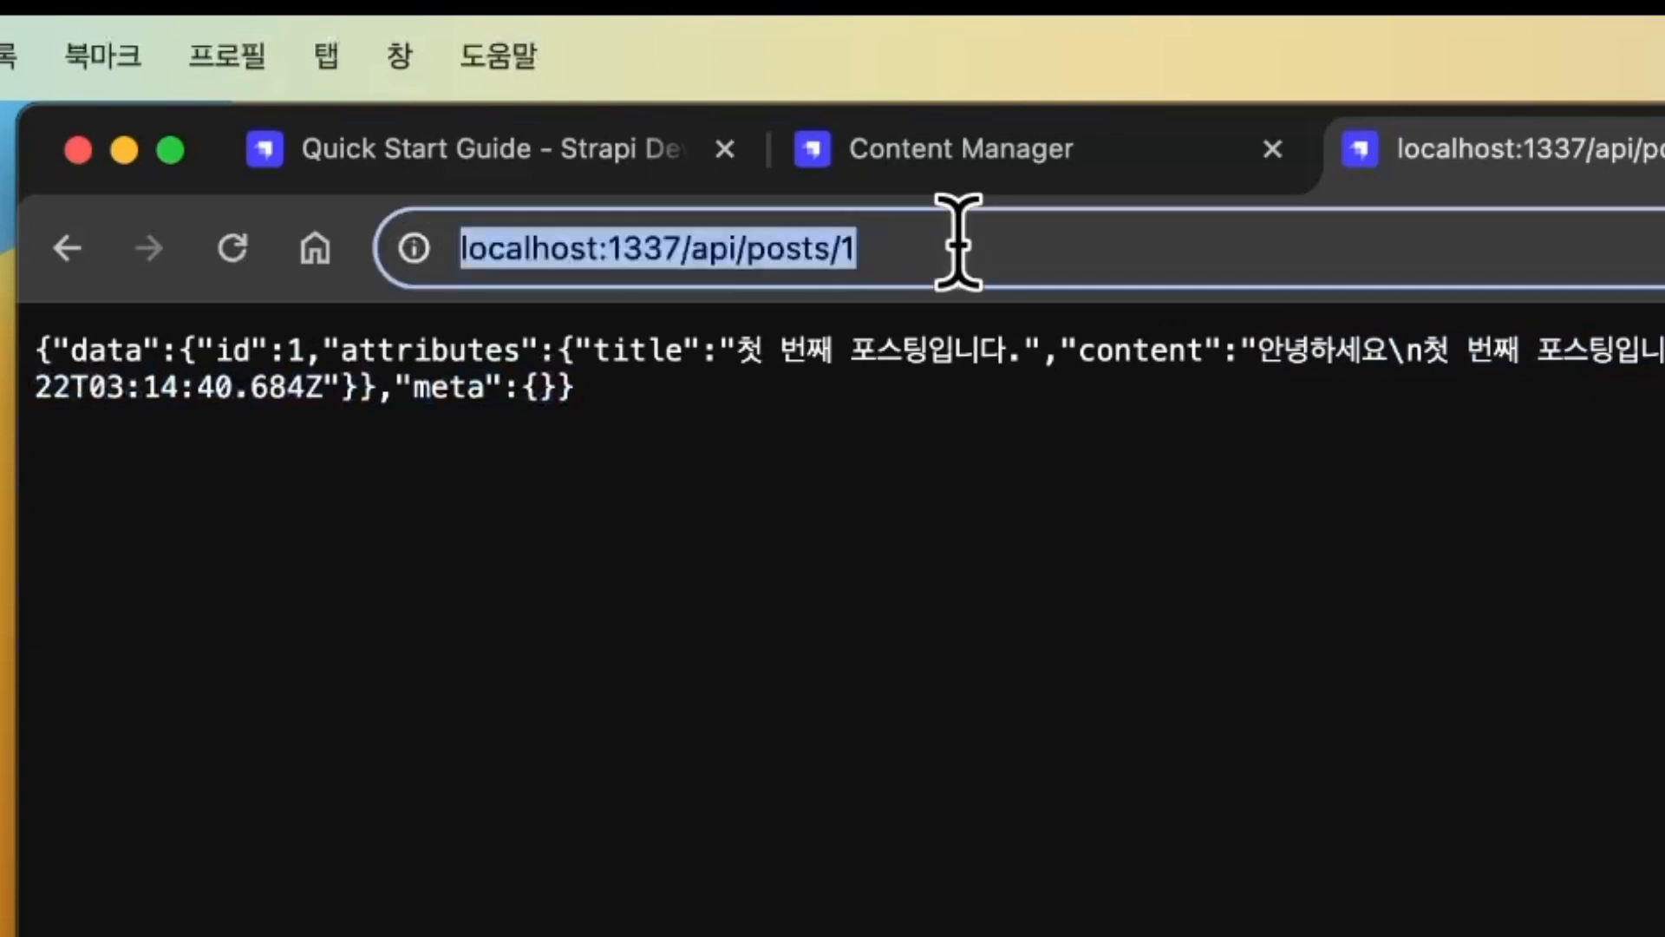
left_click(1075, 249)
key("BackSpace")
type("2")
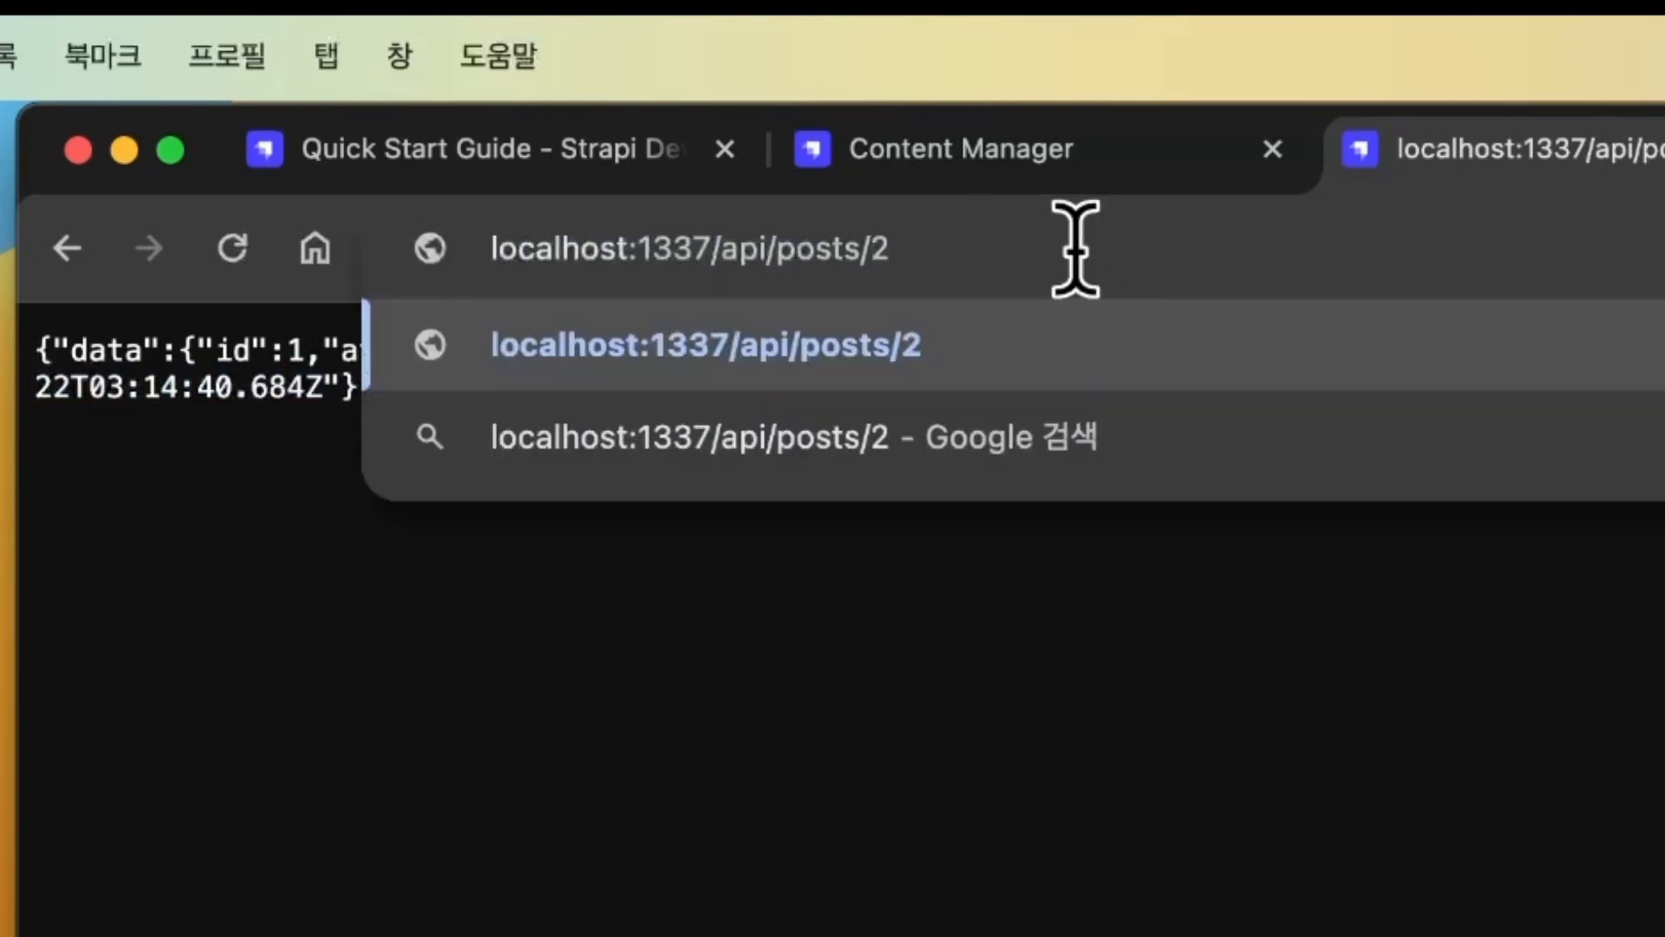
key("Return")
left_click_drag(701, 350, 996, 408)
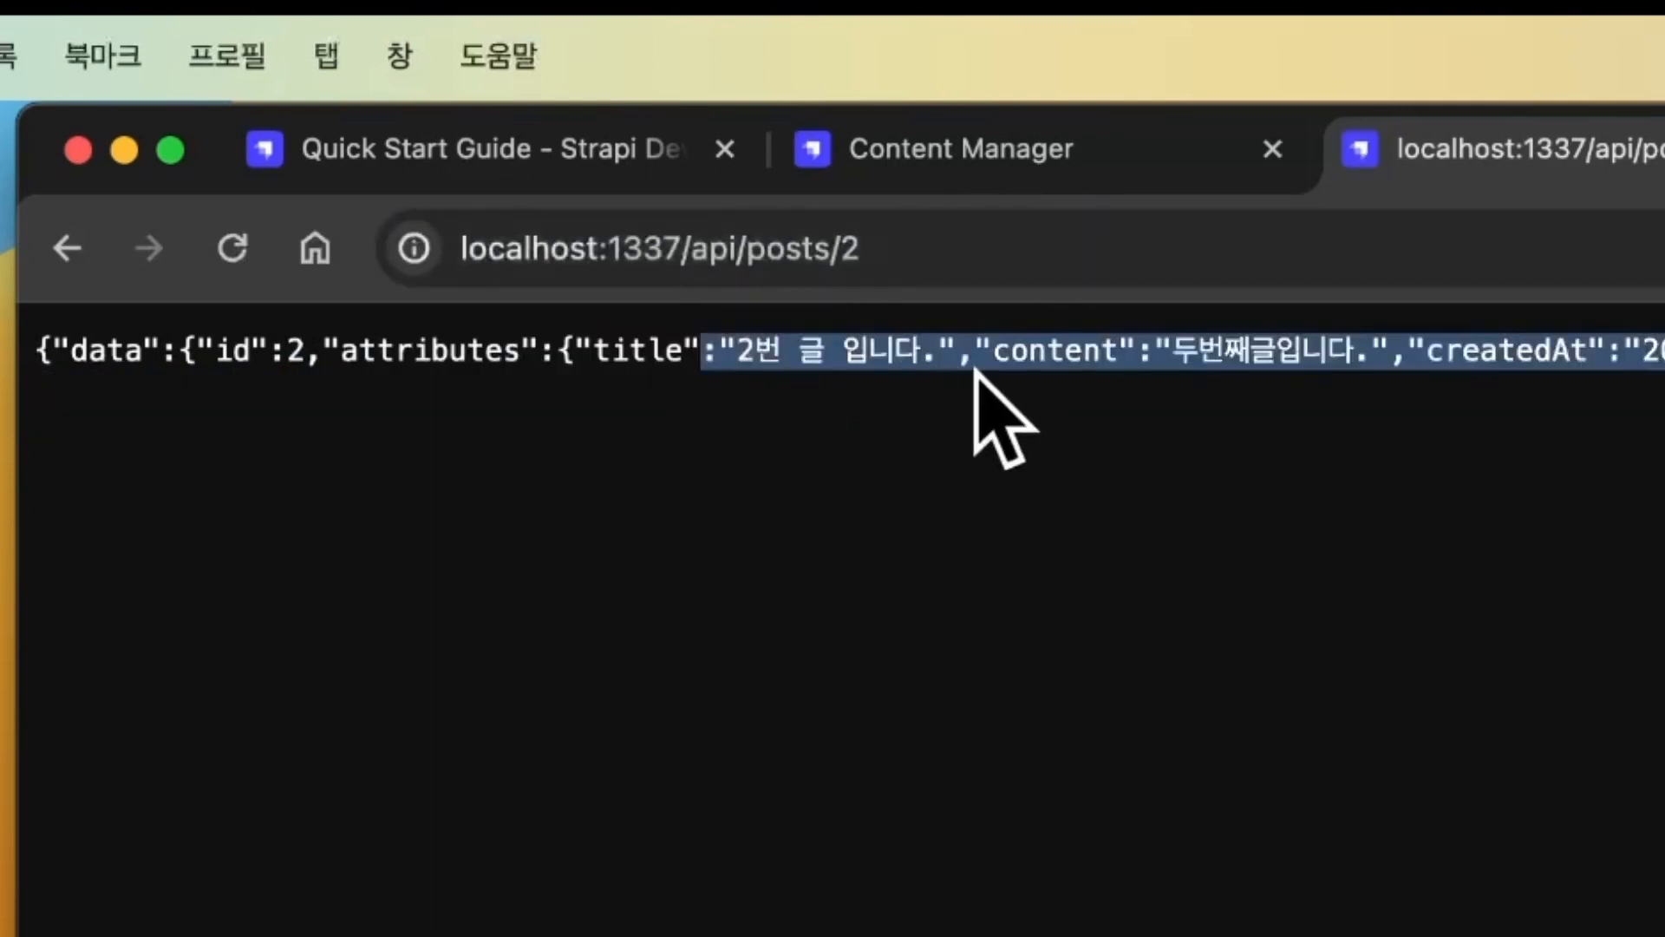